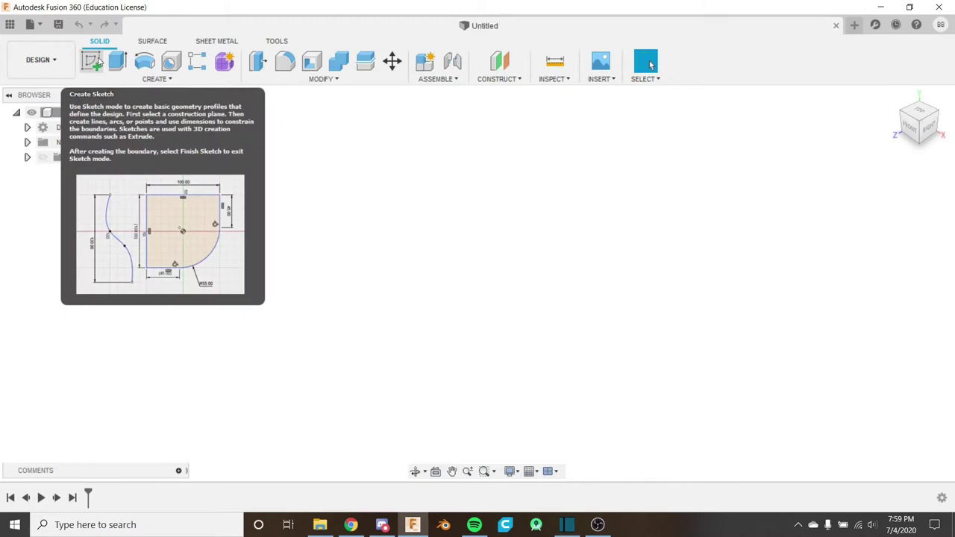
# Step: Create a new sketch on the front (XY) origin plane
pyautogui.click(130, 79)
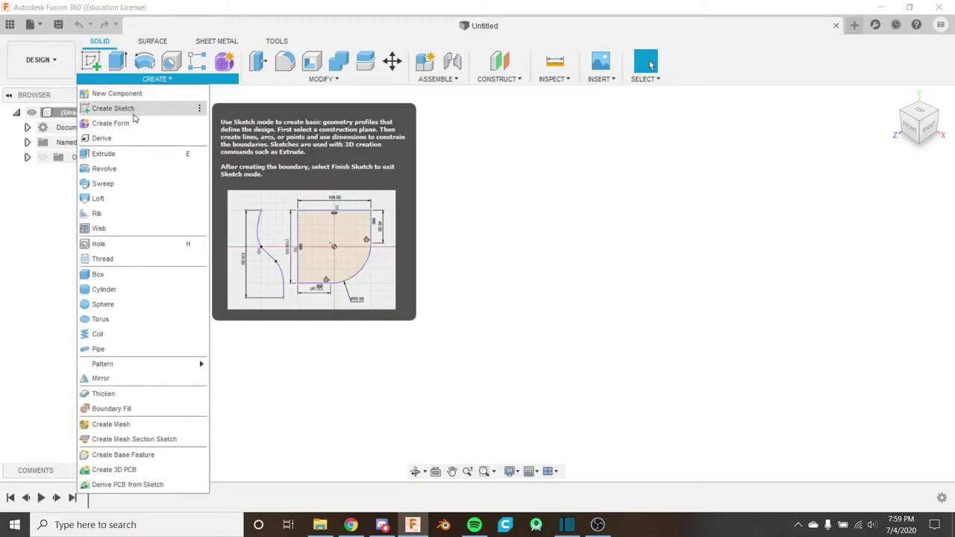
pyautogui.click(274, 136)
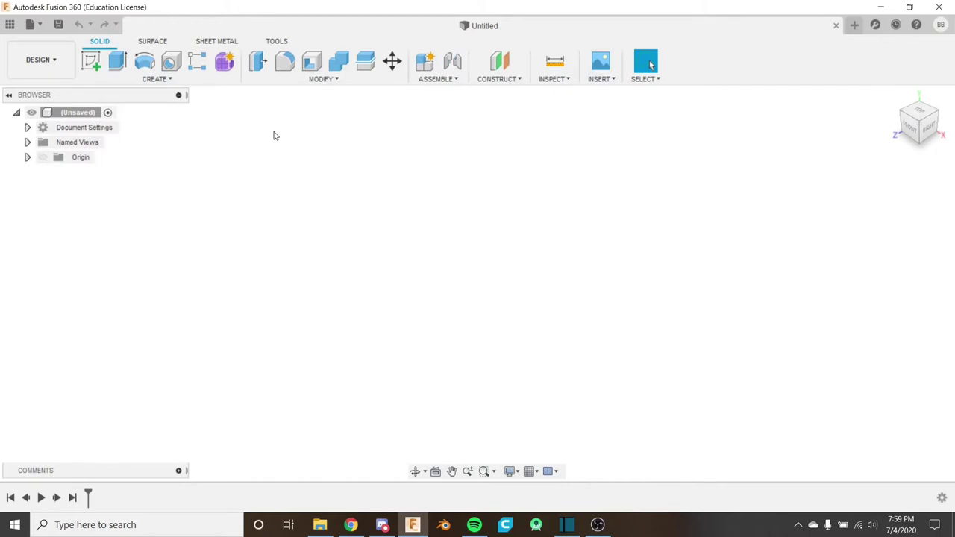
pyautogui.press('s')
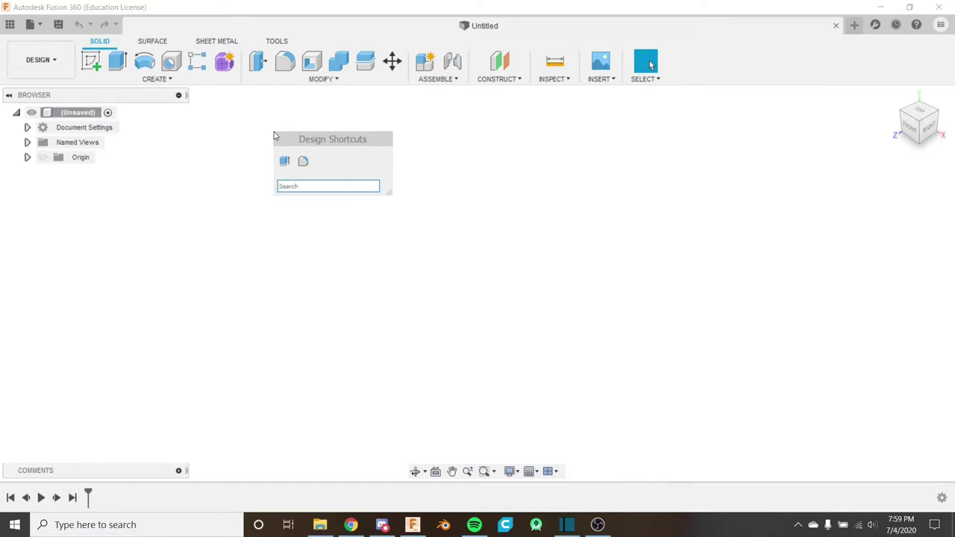
pyautogui.write('sket')
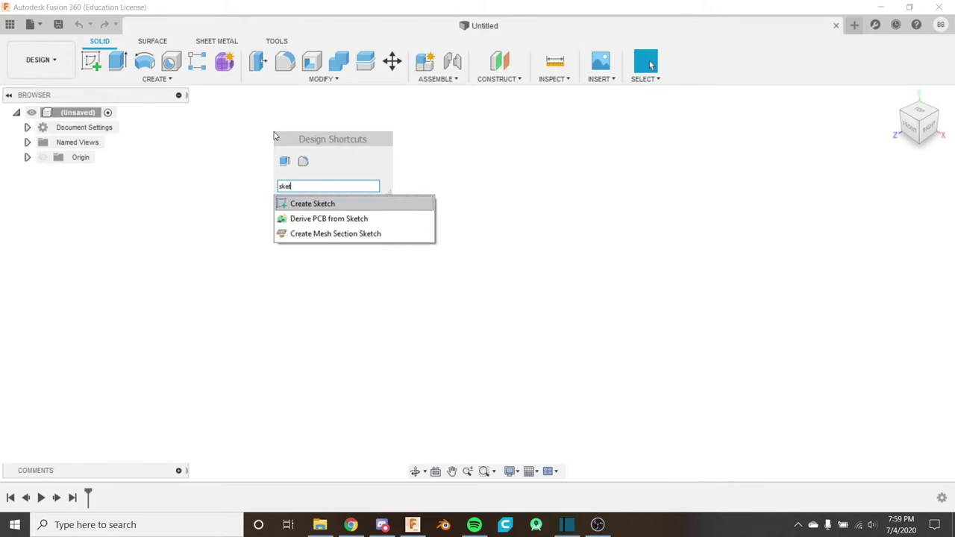
pyautogui.press('Return')
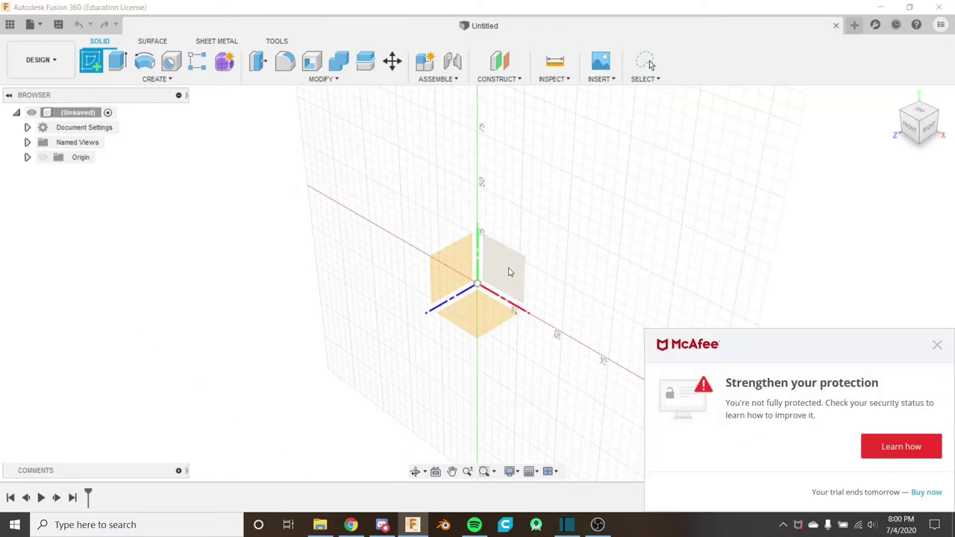
pyautogui.click(938, 348)
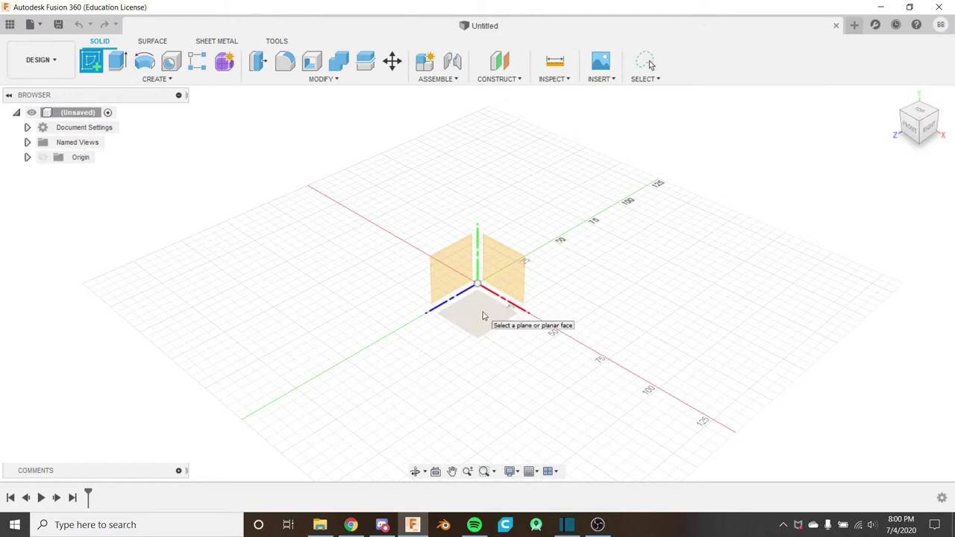
pyautogui.click(492, 267)
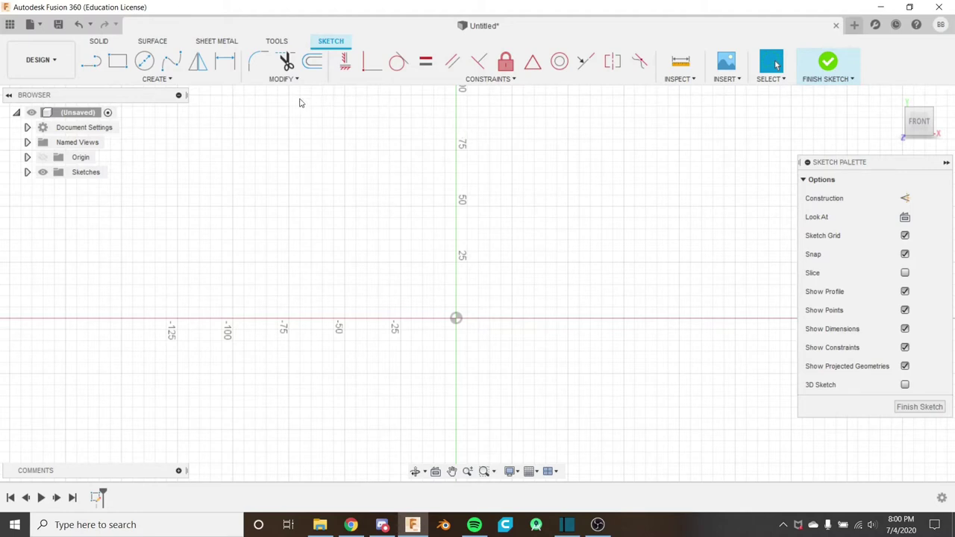
# Step: Try sketching a 70 mm line sloping 47 degrees below the horizontal from a point up and left of the origin, and undo it
pyautogui.click(216, 79)
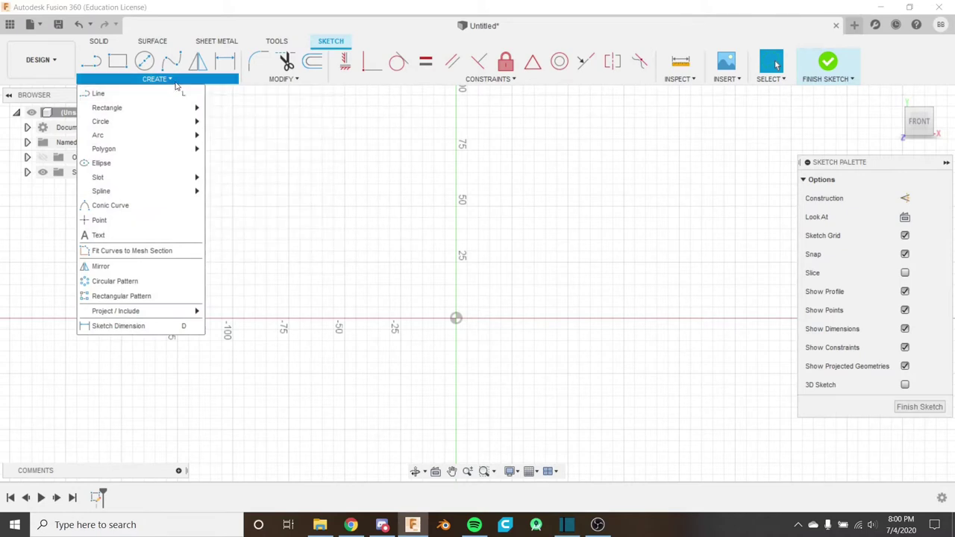
pyautogui.click(177, 83)
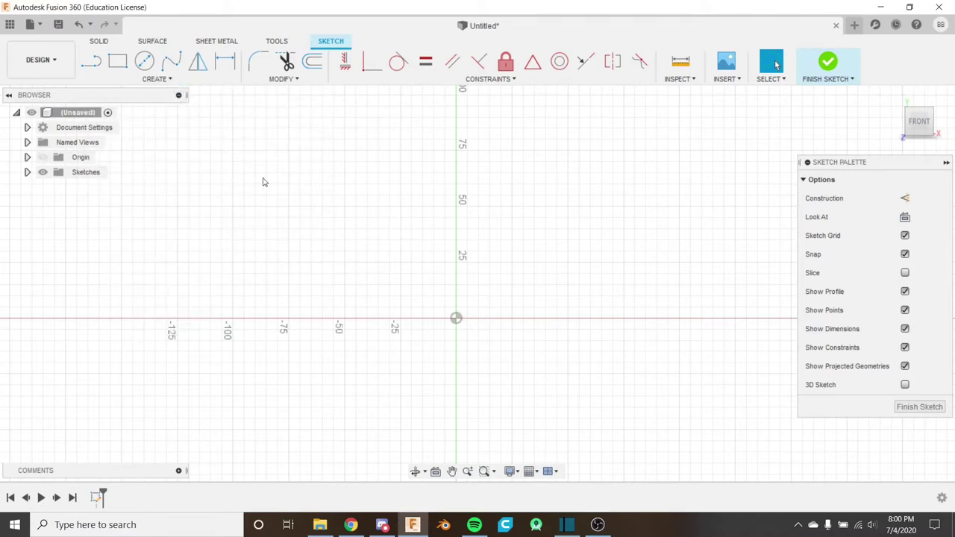
pyautogui.press('l')
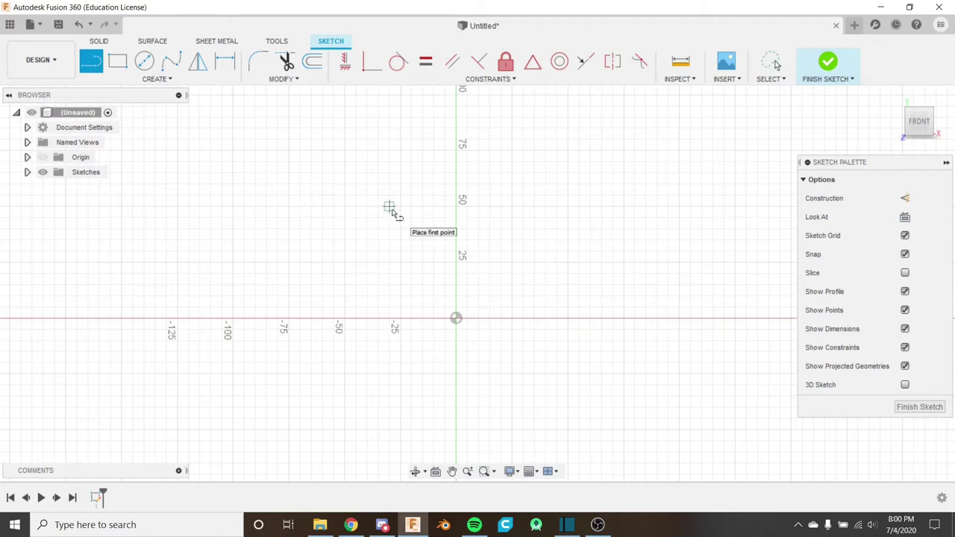
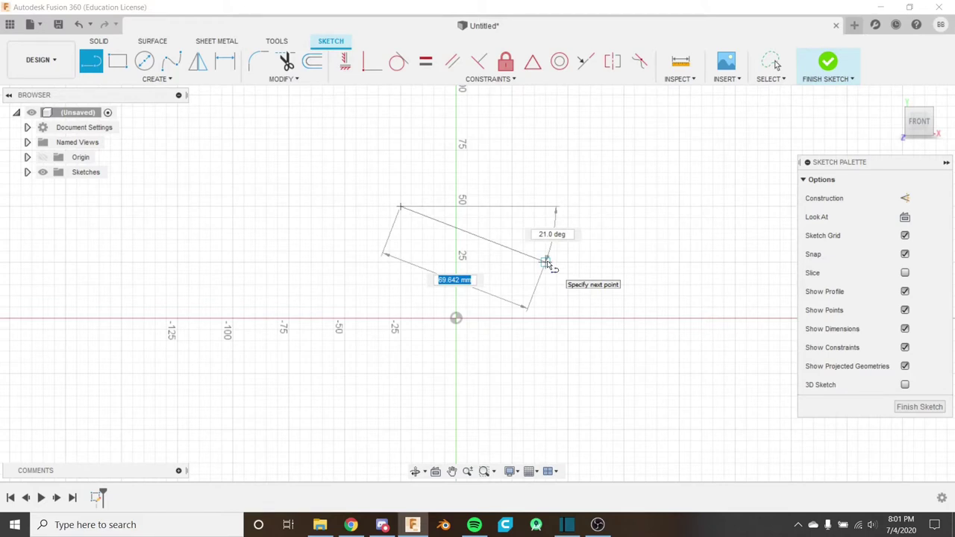
pyautogui.write('70')
pyautogui.press('Tab')
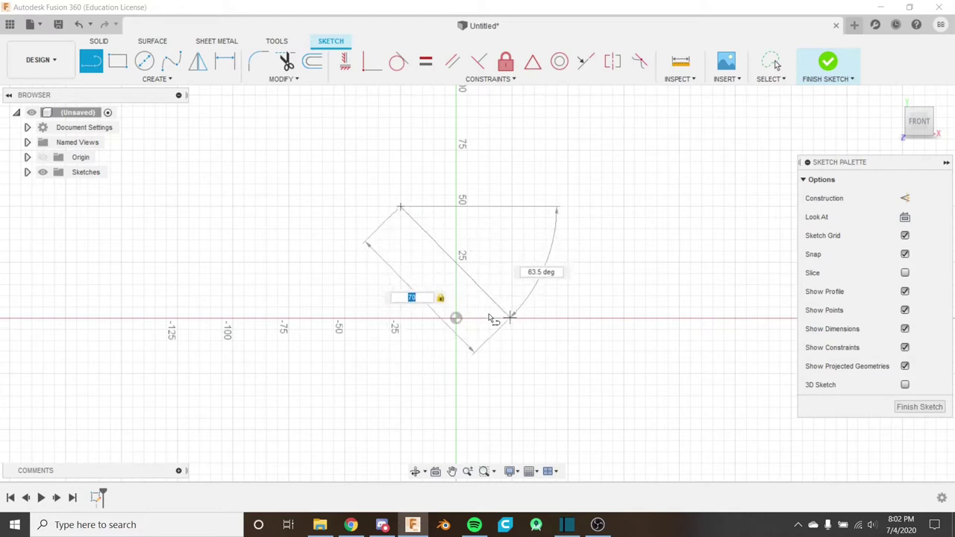
pyautogui.press('Tab')
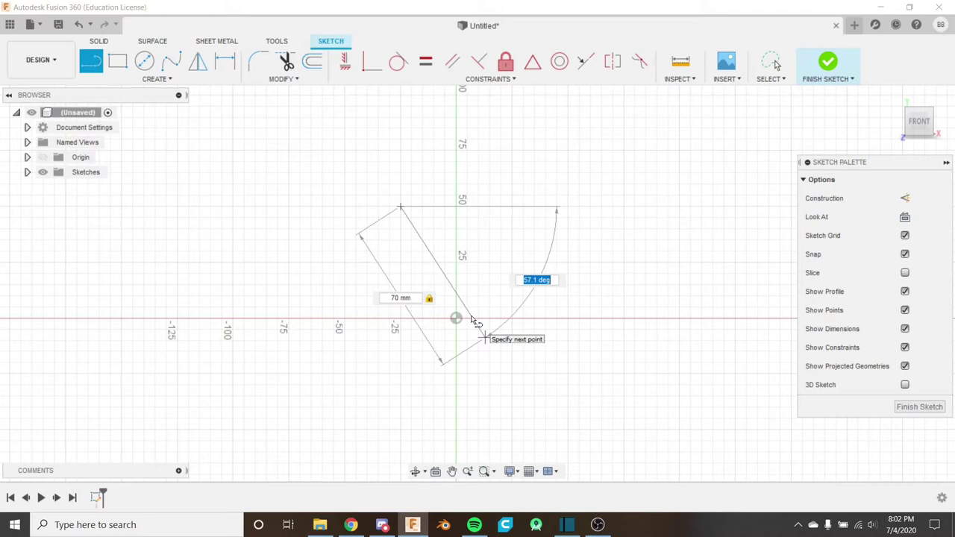
pyautogui.write('47')
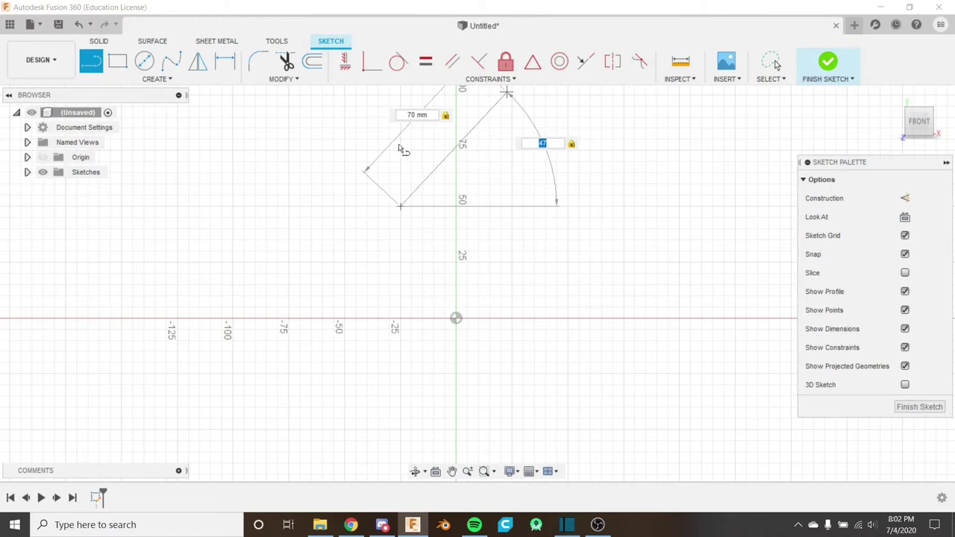
pyautogui.click(507, 319)
pyautogui.press('Escape')
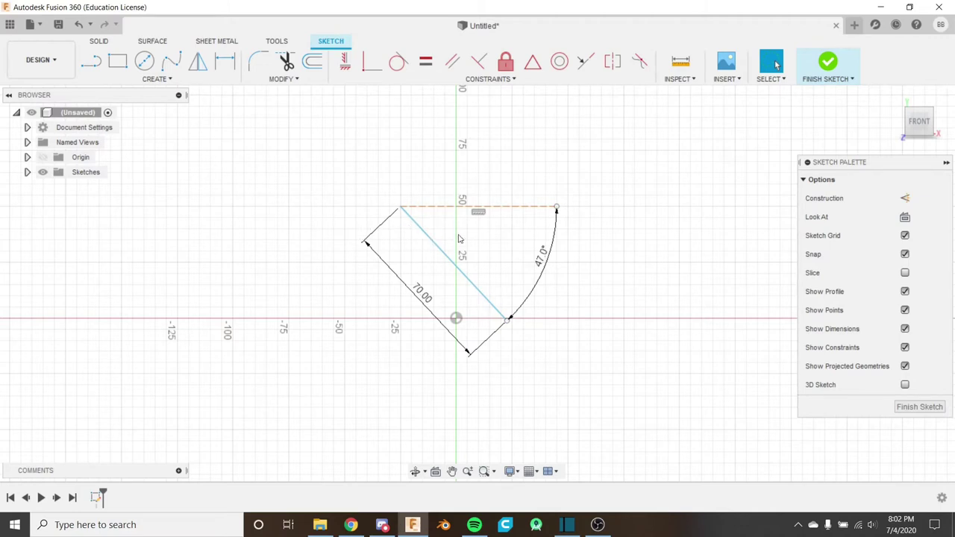
pyautogui.click(78, 25)
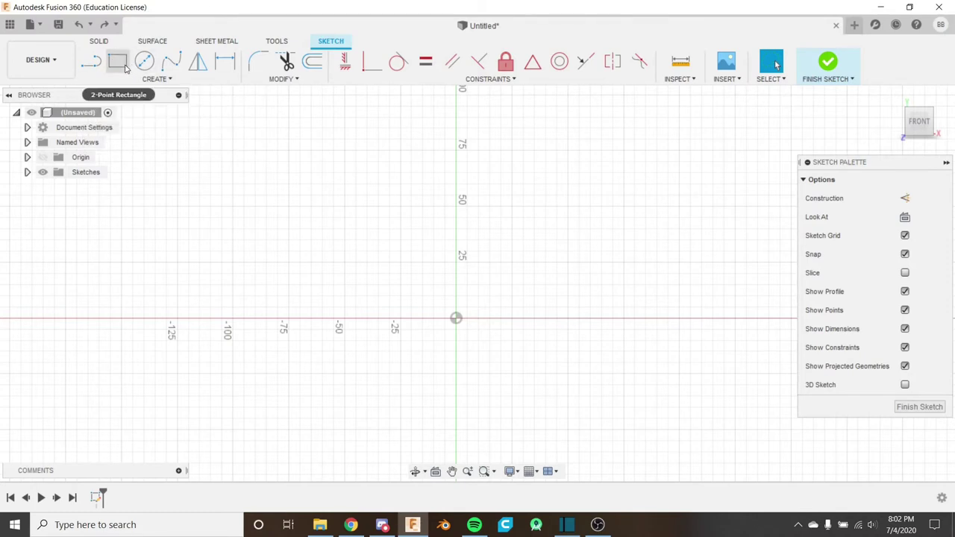
# Step: Try a 2-point rectangle of about 60 by 20 mm with its first corner at the origin
pyautogui.click(139, 80)
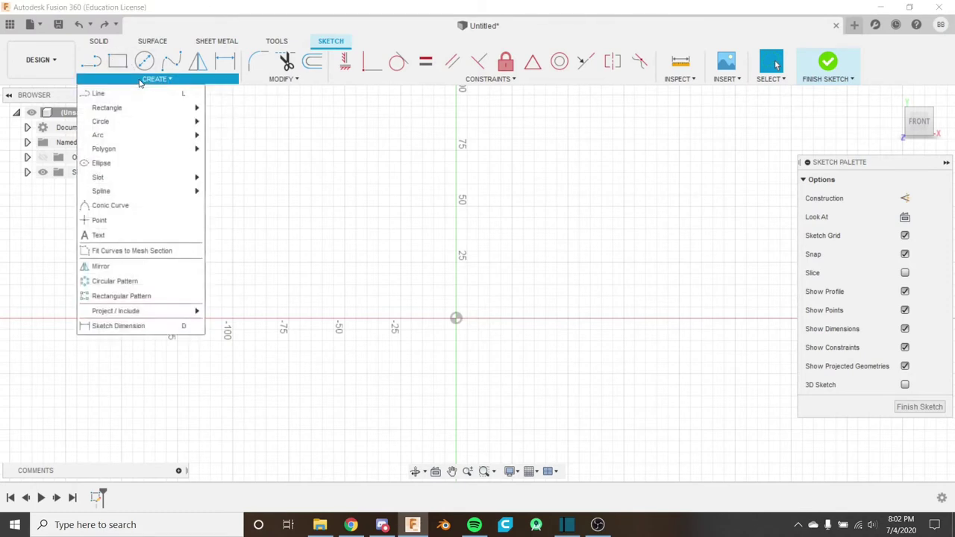
pyautogui.moveTo(147, 109)
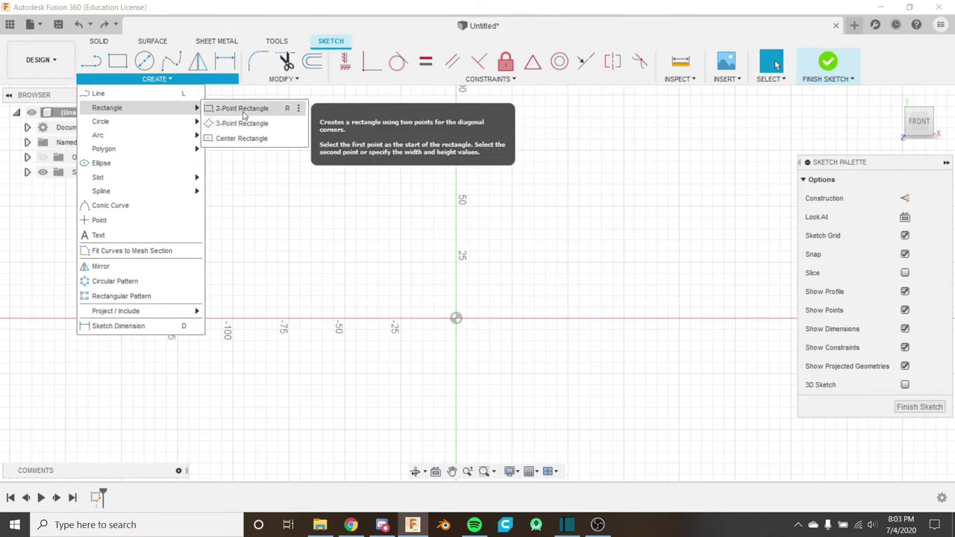
pyautogui.press('r')
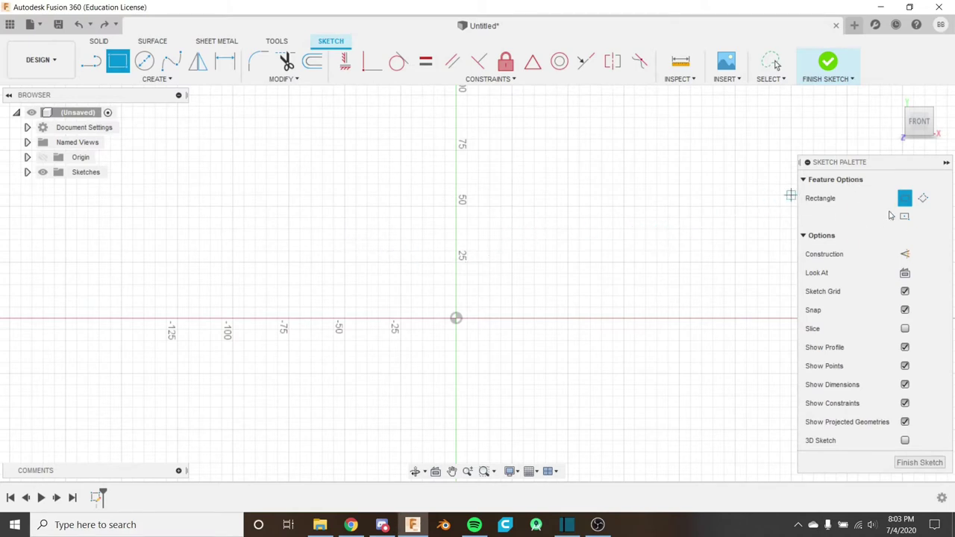
pyautogui.click(921, 198)
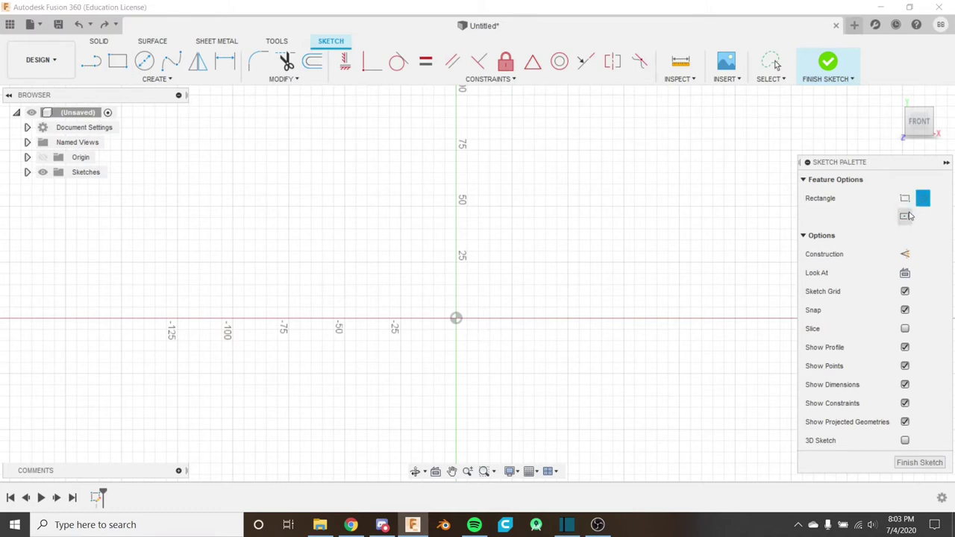
pyautogui.click(904, 215)
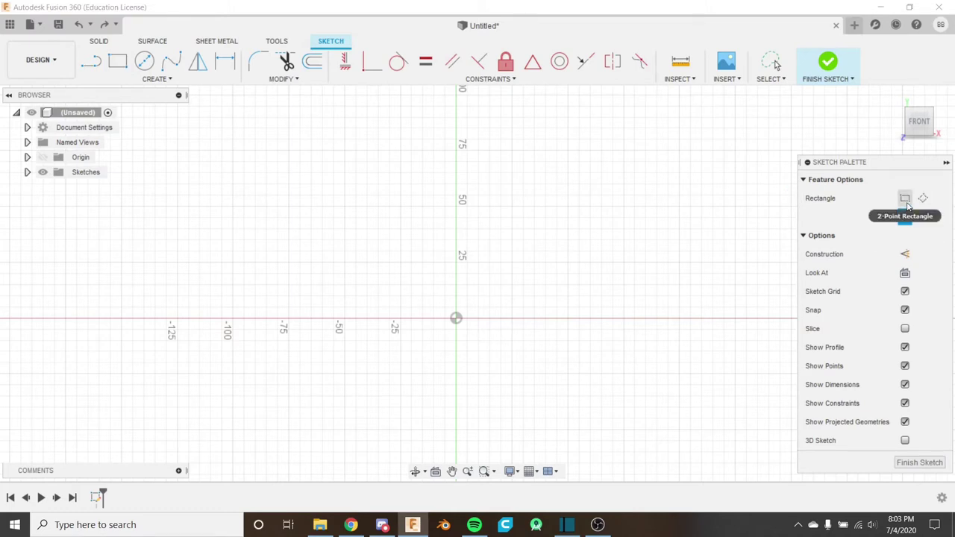
pyautogui.click(904, 199)
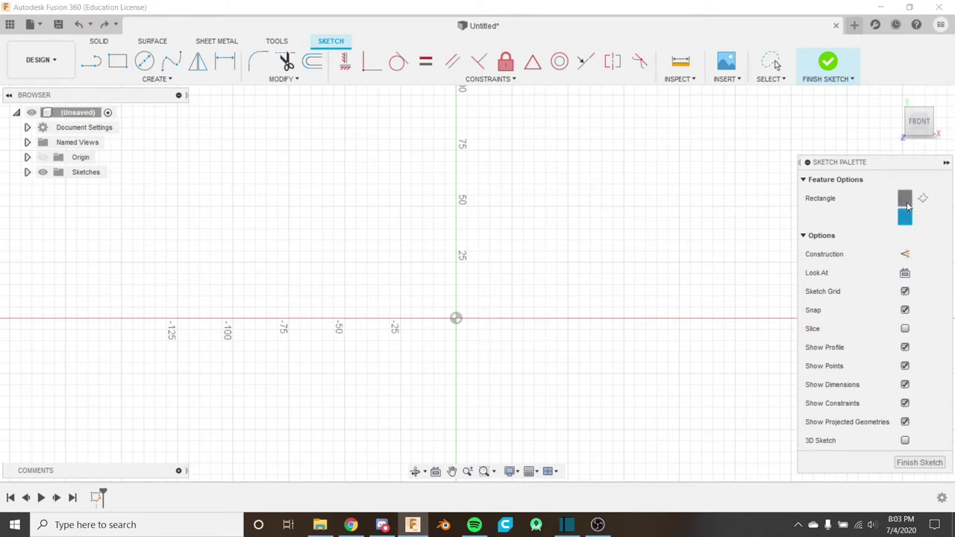
pyautogui.click(457, 317)
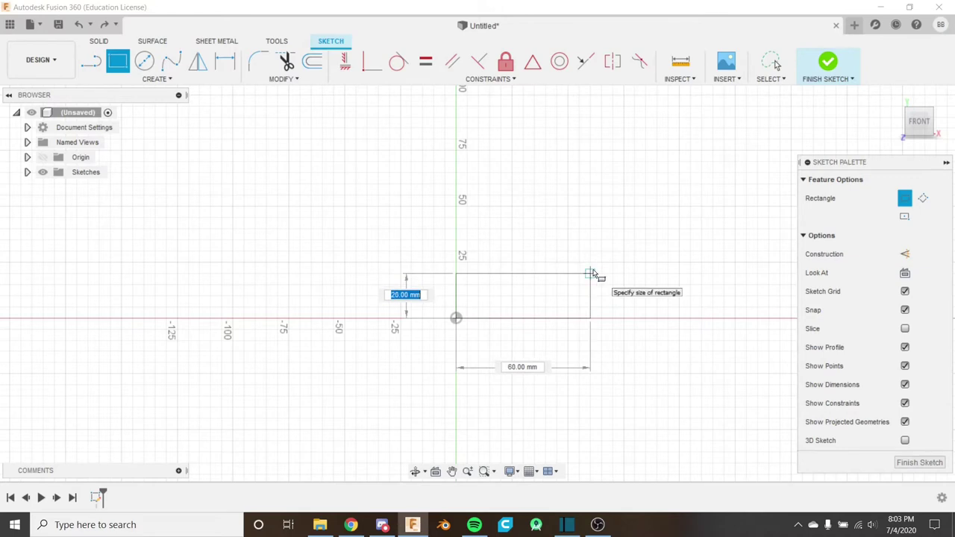
# Step: Try a 3-point rectangle about 50 mm high, with a horizontal base edge starting at the origin
pyautogui.click(923, 197)
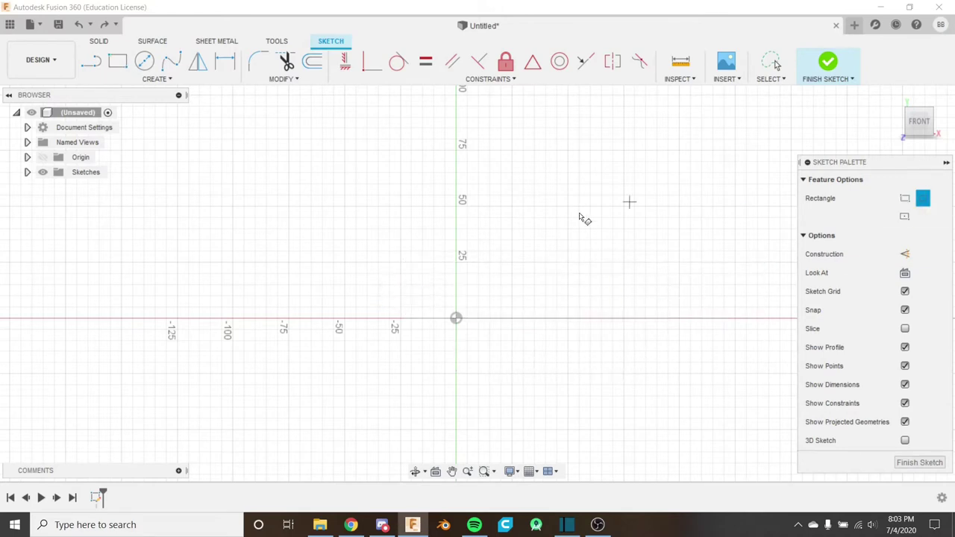
pyautogui.click(456, 320)
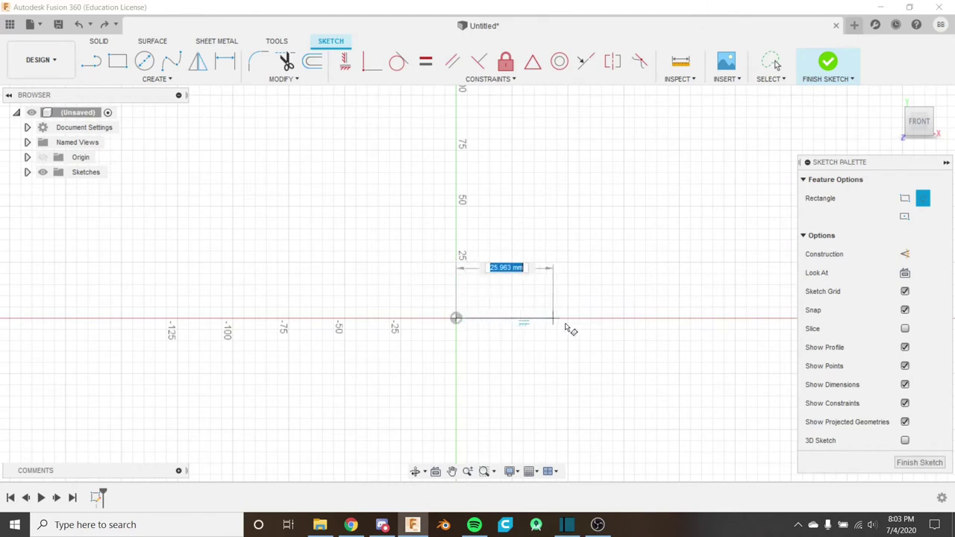
pyautogui.click(623, 319)
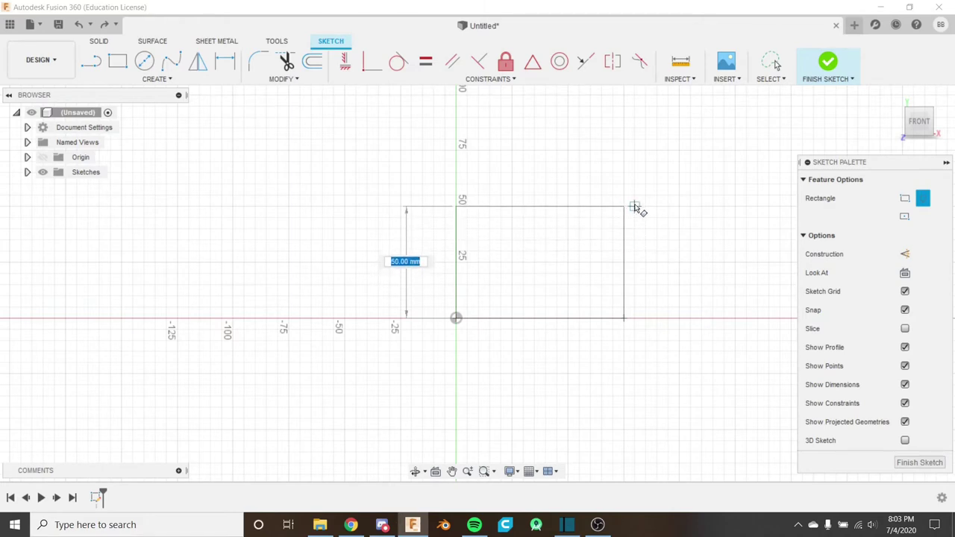
pyautogui.click(633, 218)
# Step: Try a center rectangle of about 80 by 50 mm centred on the origin, and leave the Rectangle command
pyautogui.click(903, 218)
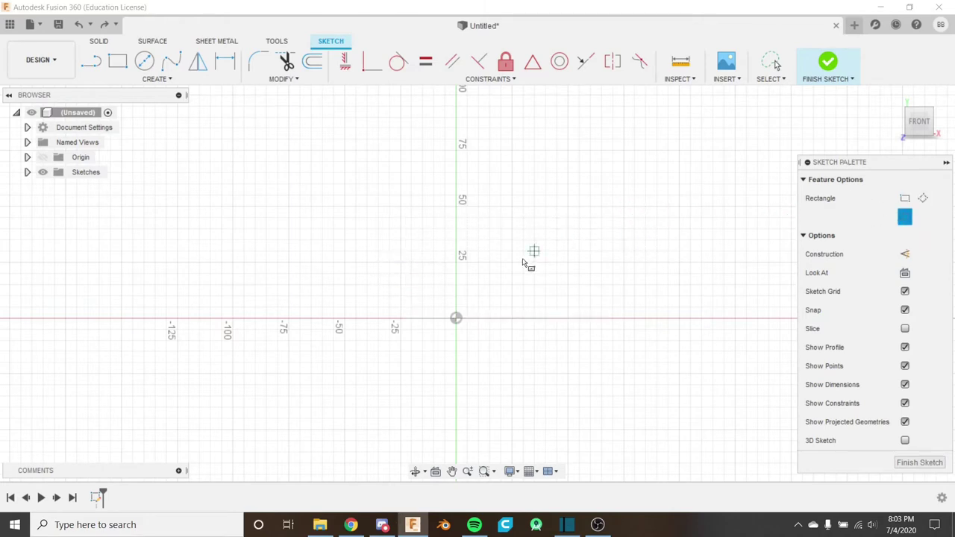
pyautogui.click(456, 318)
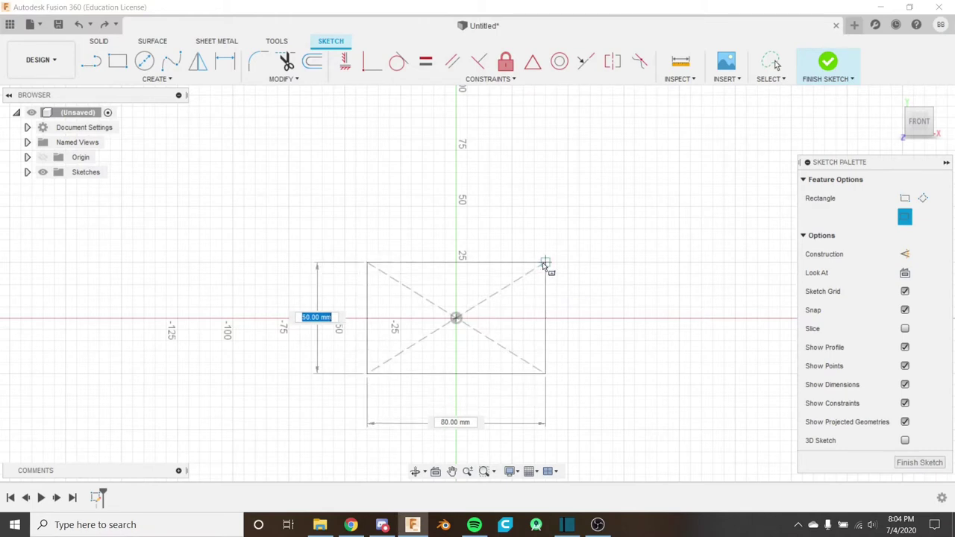
pyautogui.press('Escape')
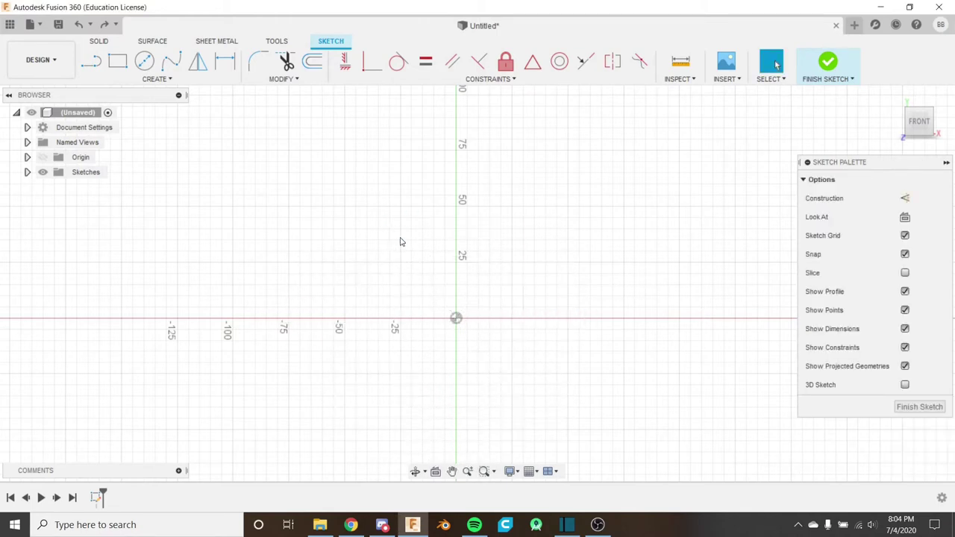
# Step: Try a center diameter circle of about 110 mm diameter centred on the origin
pyautogui.click(156, 78)
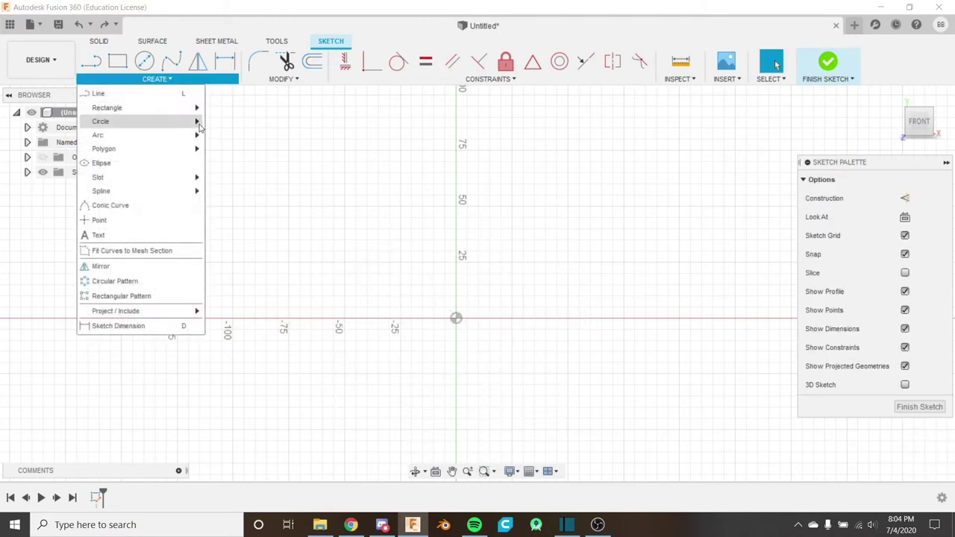
pyautogui.moveTo(198, 121)
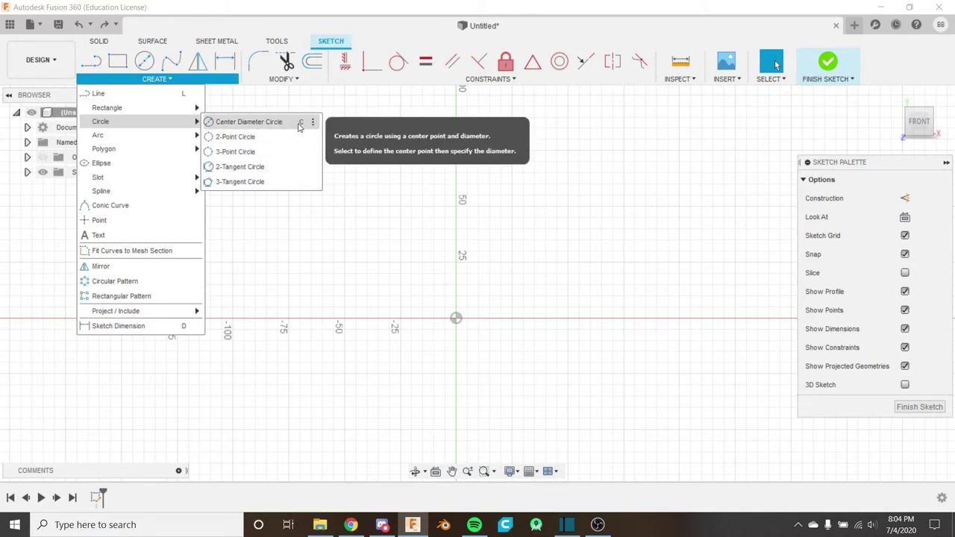
pyautogui.click(467, 268)
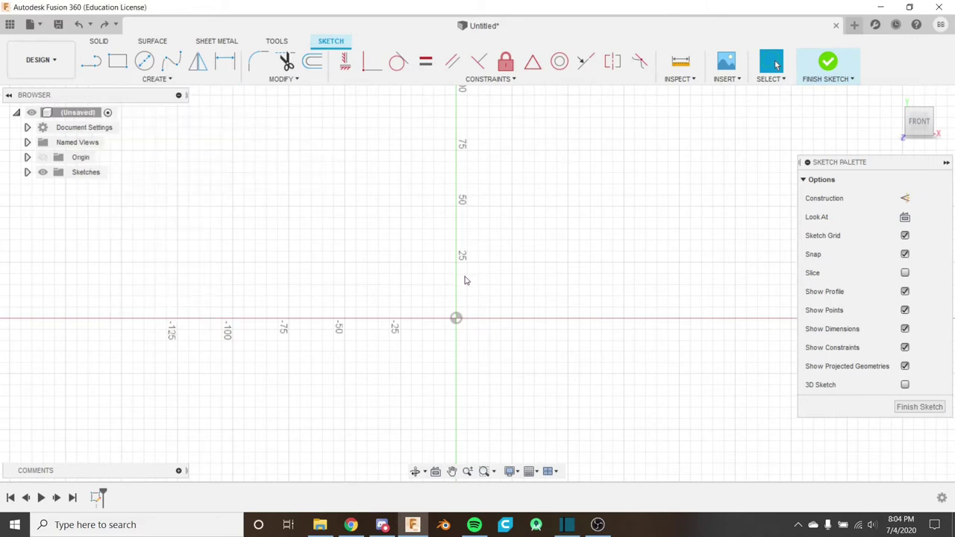
pyautogui.press('c')
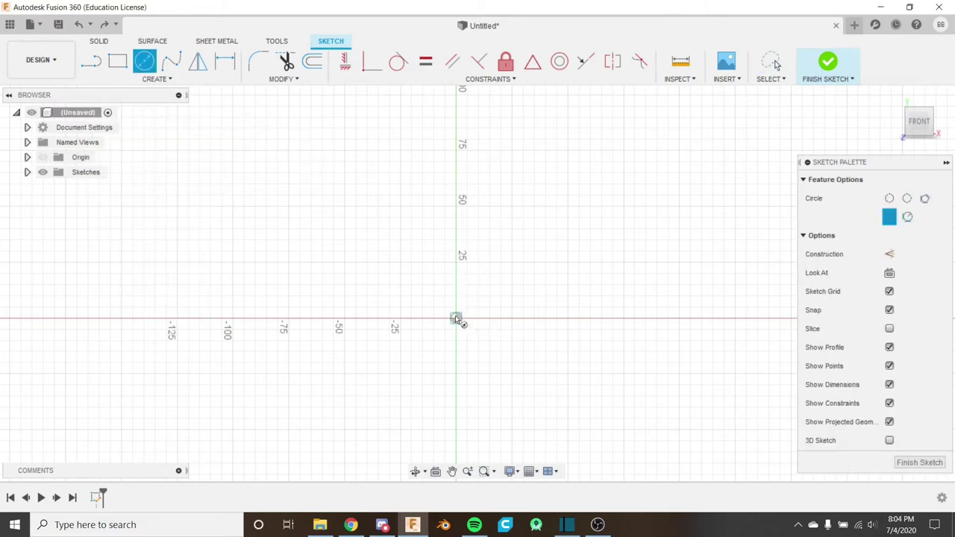
pyautogui.click(456, 319)
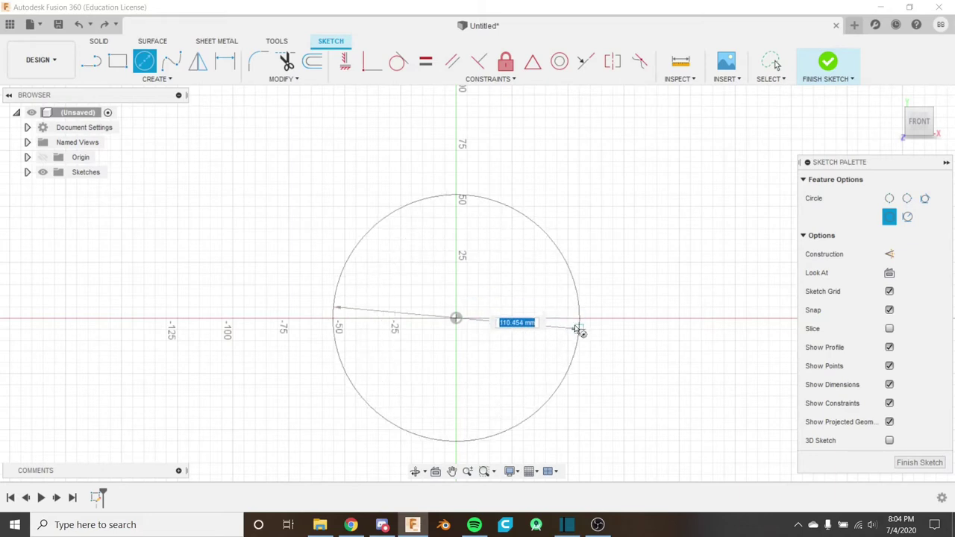
# Step: Look through the remaining circle types offered for the Circle command without drawing anything
pyautogui.click(890, 199)
pyautogui.click(906, 198)
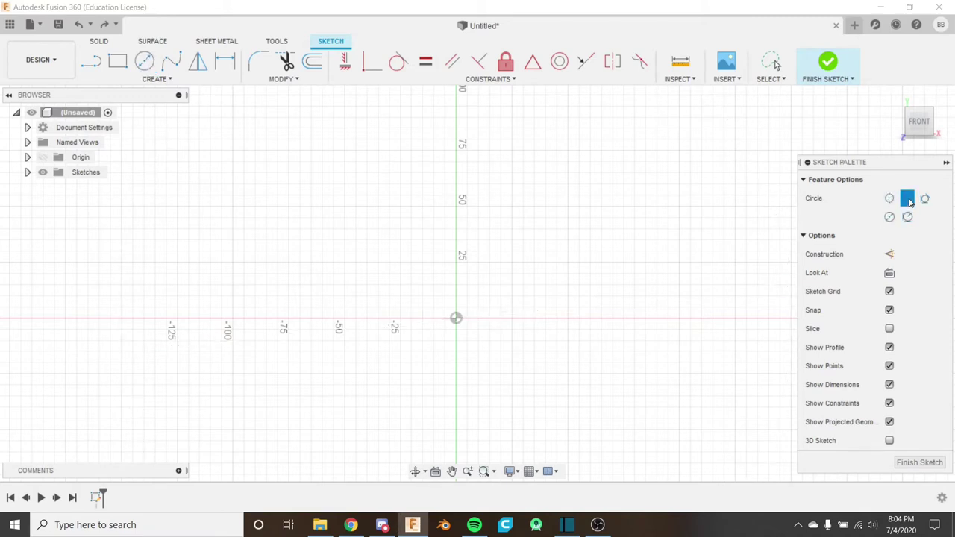
pyautogui.click(924, 200)
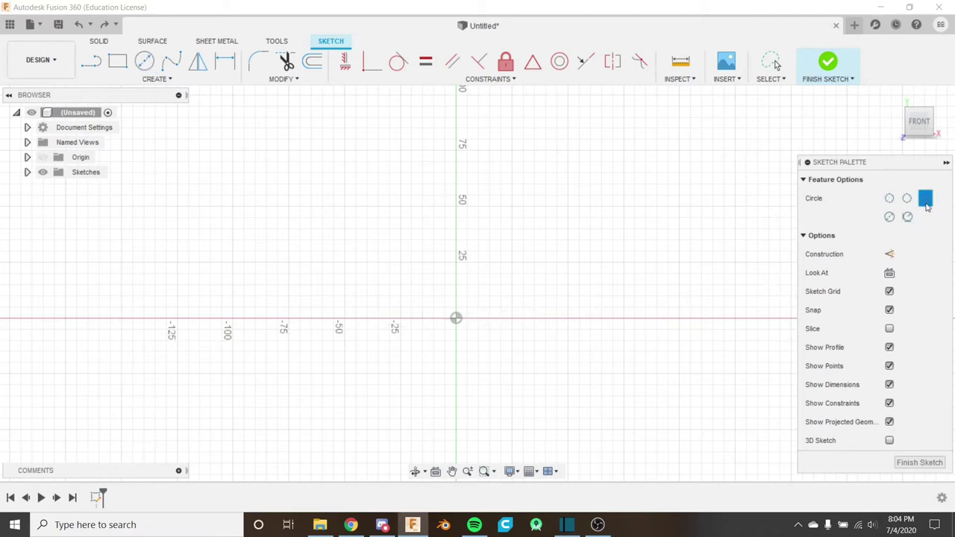
pyautogui.click(907, 217)
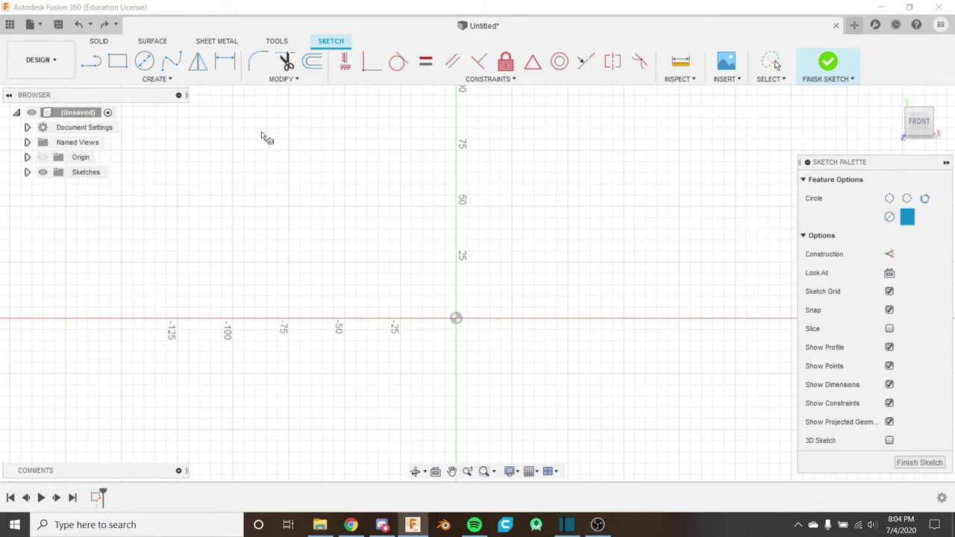
# Step: Try a center point arc centred on the origin with a 25 mm radius and a quarter-circle sweep from the horizontal axis
pyautogui.click(159, 81)
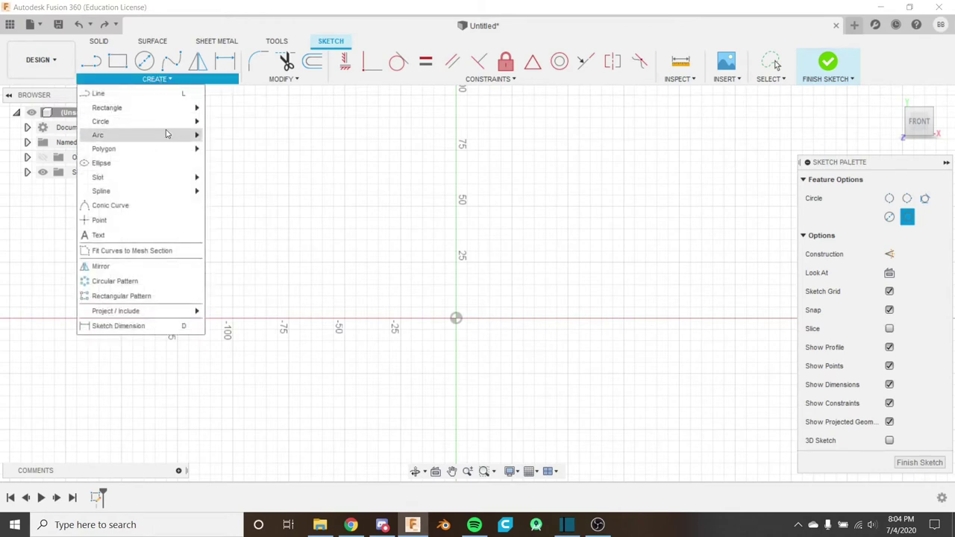
pyautogui.moveTo(167, 134)
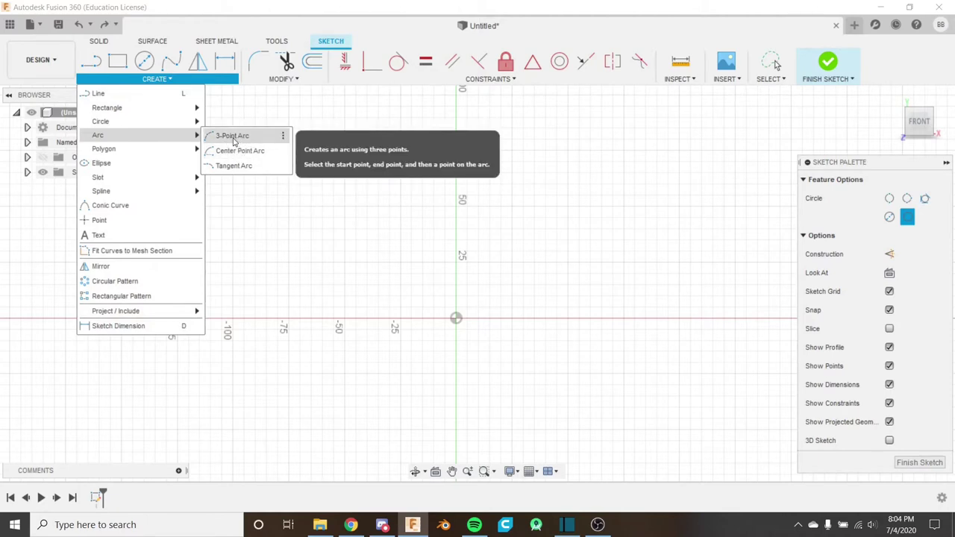
pyautogui.click(234, 138)
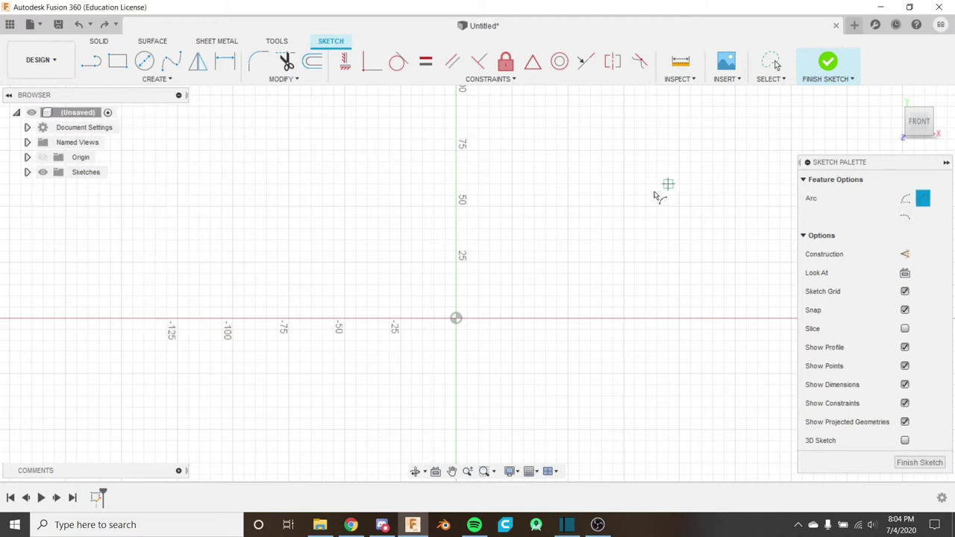
pyautogui.click(901, 201)
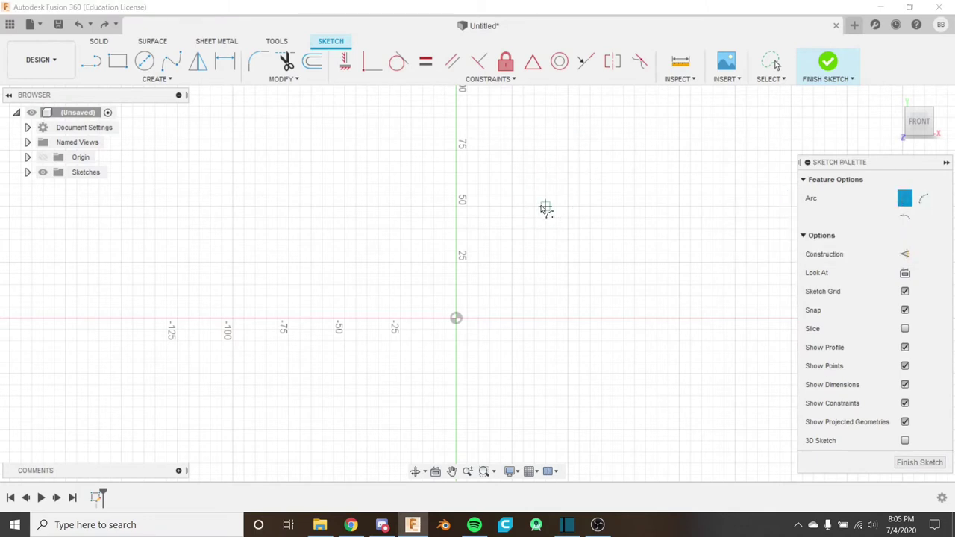
pyautogui.click(456, 319)
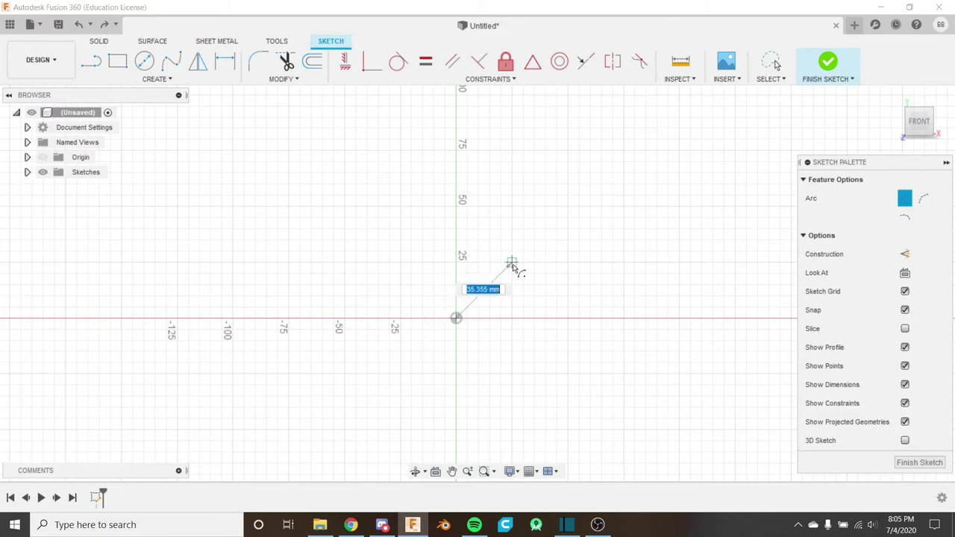
pyautogui.click(512, 319)
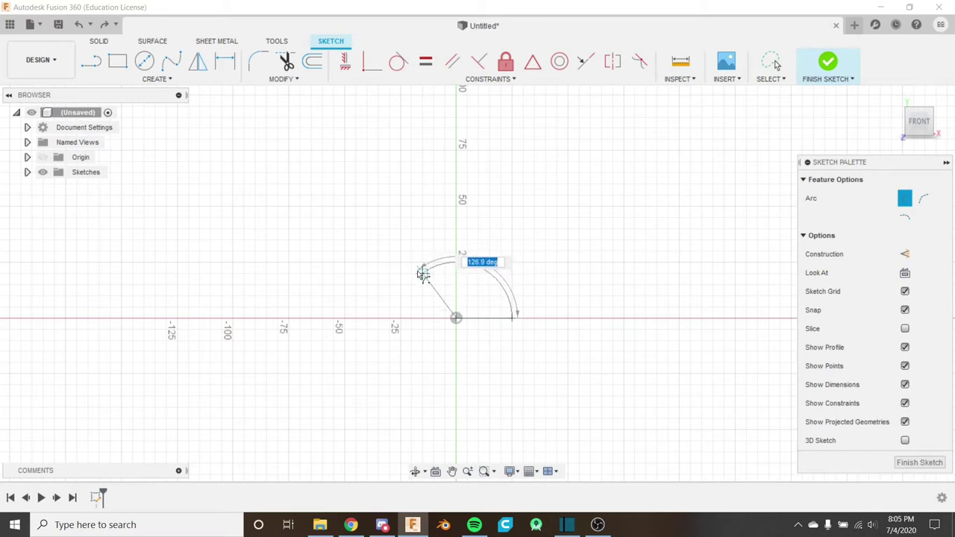
pyautogui.click(457, 263)
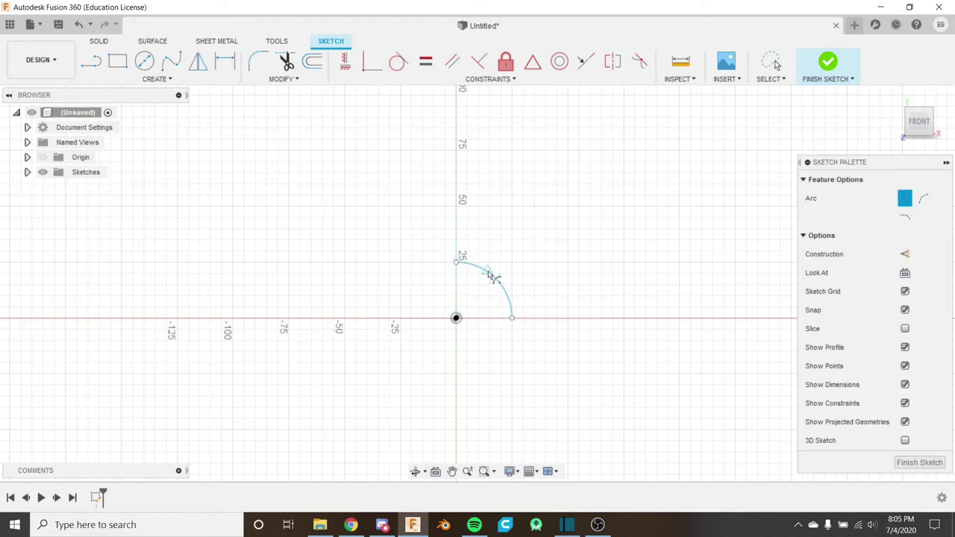
pyautogui.press('Escape')
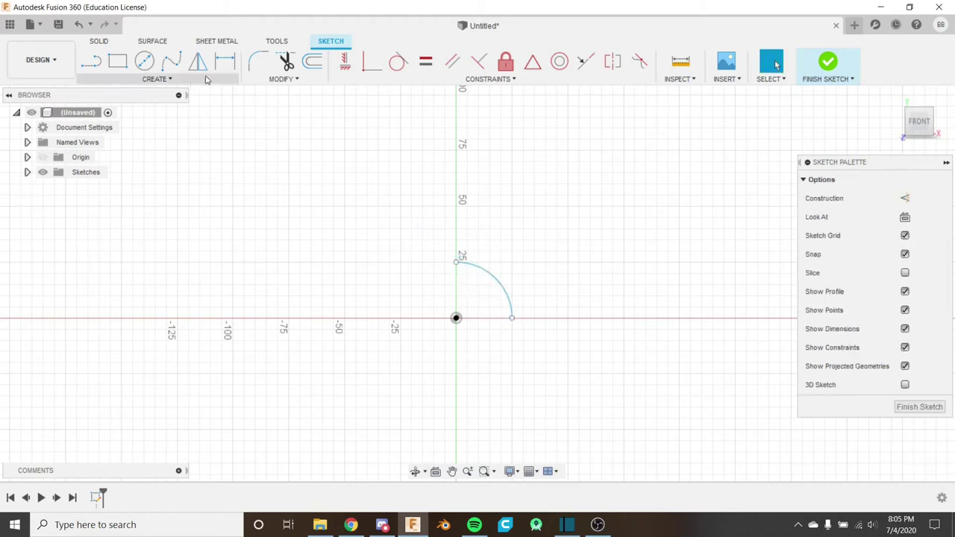
pyautogui.click(78, 24)
# Step: Try a 3-point arc above the horizontal axis, spanning about 55 mm and rising about 15 mm, and undo it
pyautogui.click(157, 78)
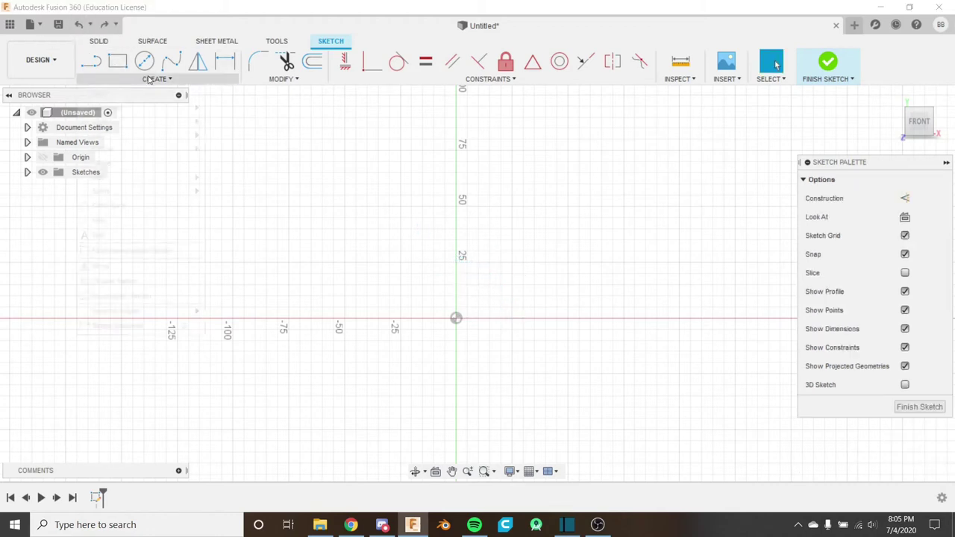
pyautogui.moveTo(173, 140)
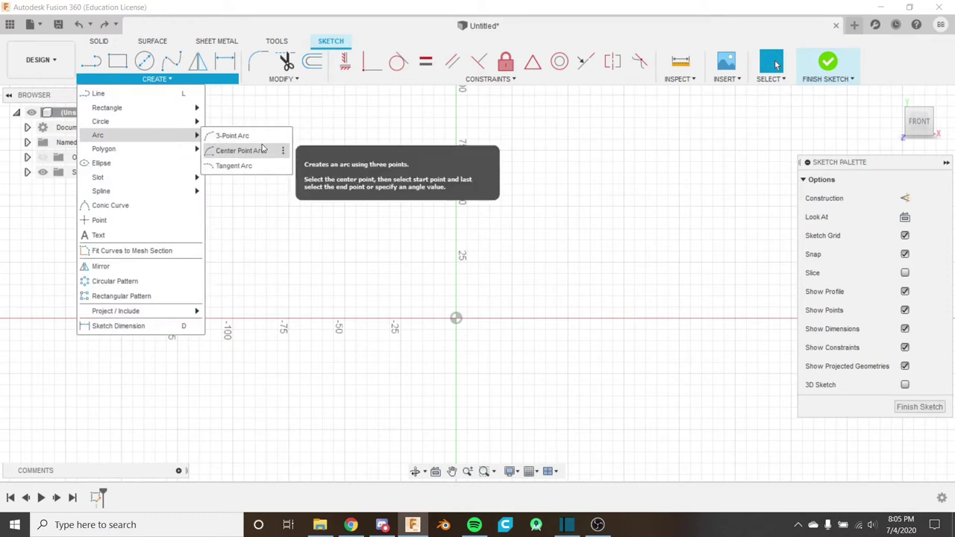
pyautogui.click(237, 136)
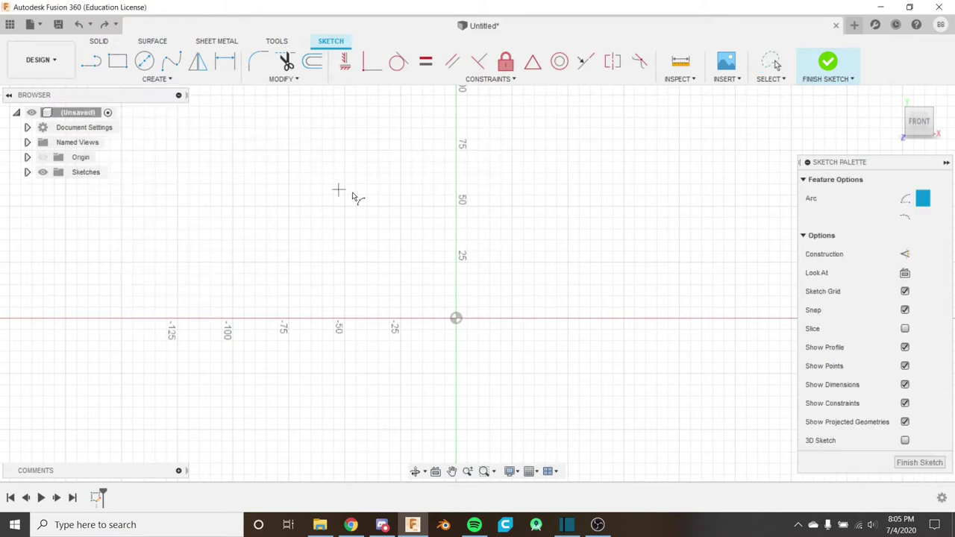
pyautogui.click(344, 262)
pyautogui.click(465, 261)
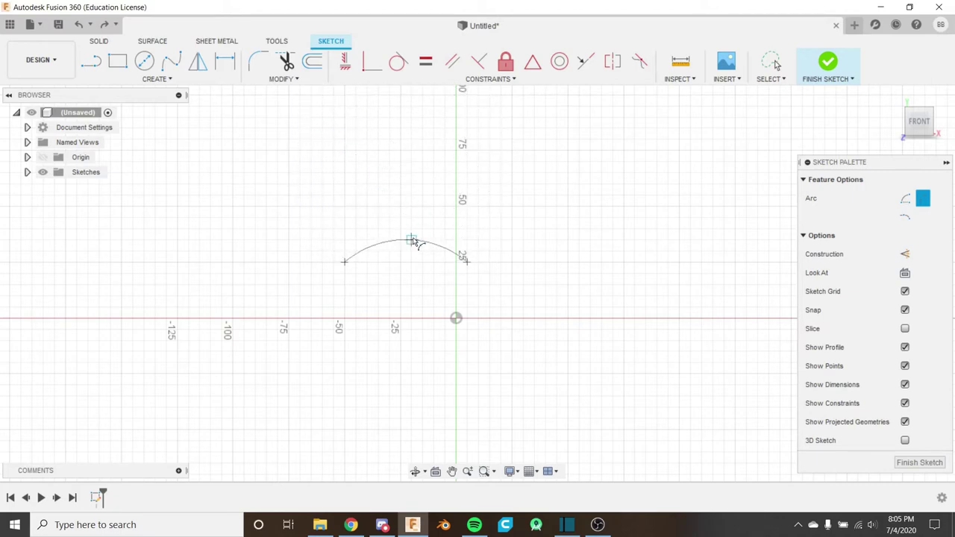
pyautogui.click(348, 221)
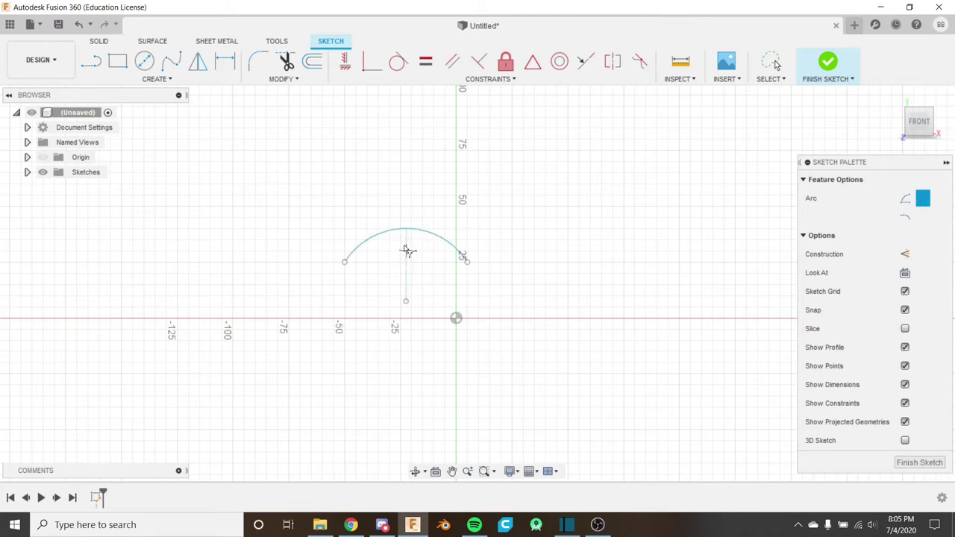
pyautogui.click(905, 216)
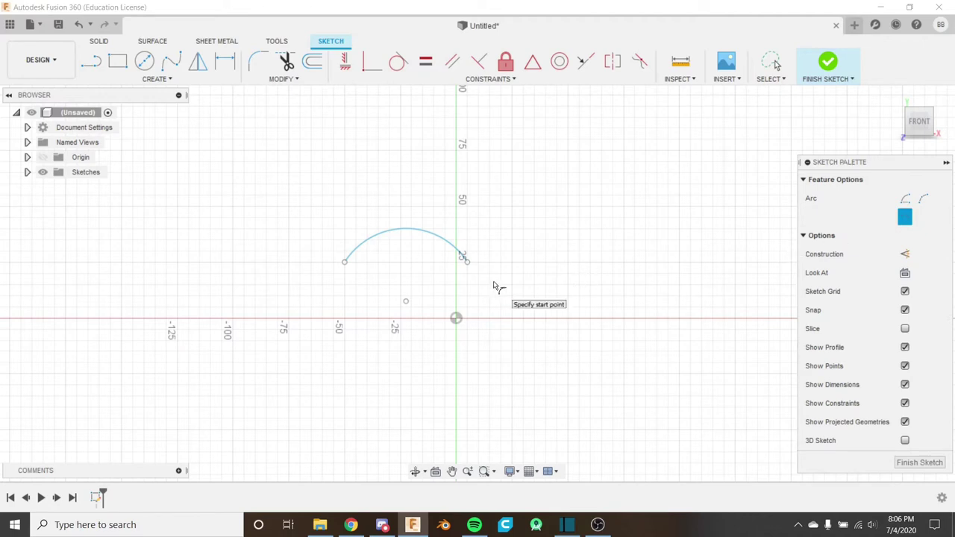
pyautogui.press('Escape')
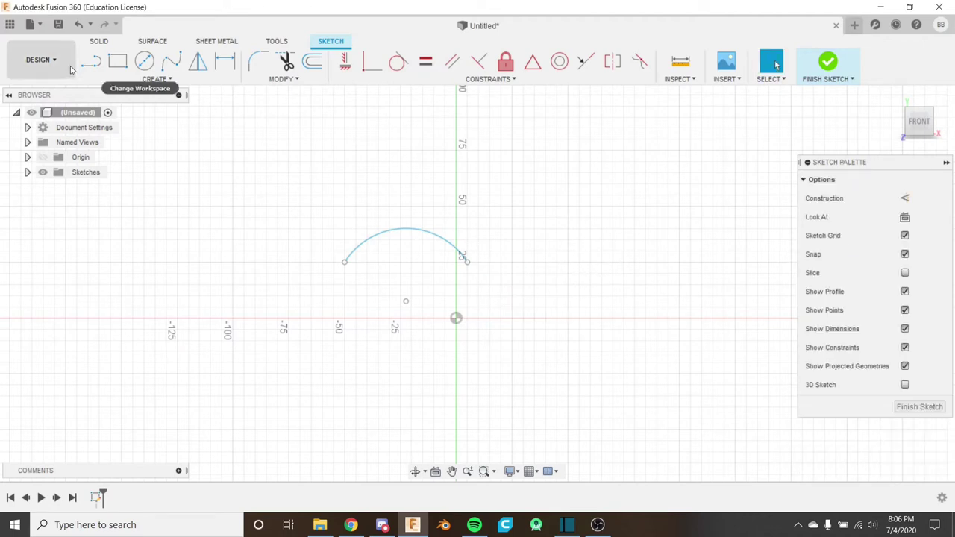
pyautogui.click(78, 27)
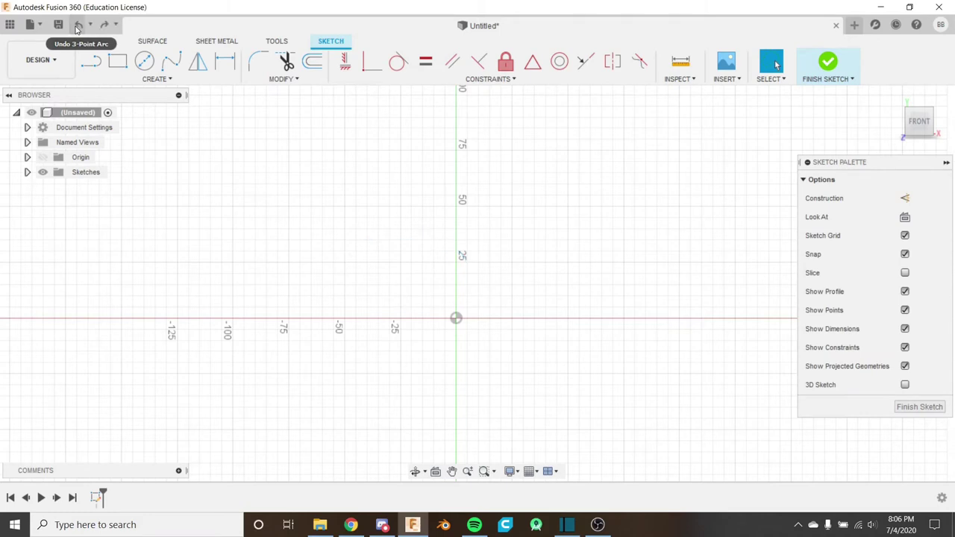
# Step: Draw a center diameter circle of about 70 mm diameter centred on the origin
pyautogui.click(155, 79)
pyautogui.moveTo(184, 155)
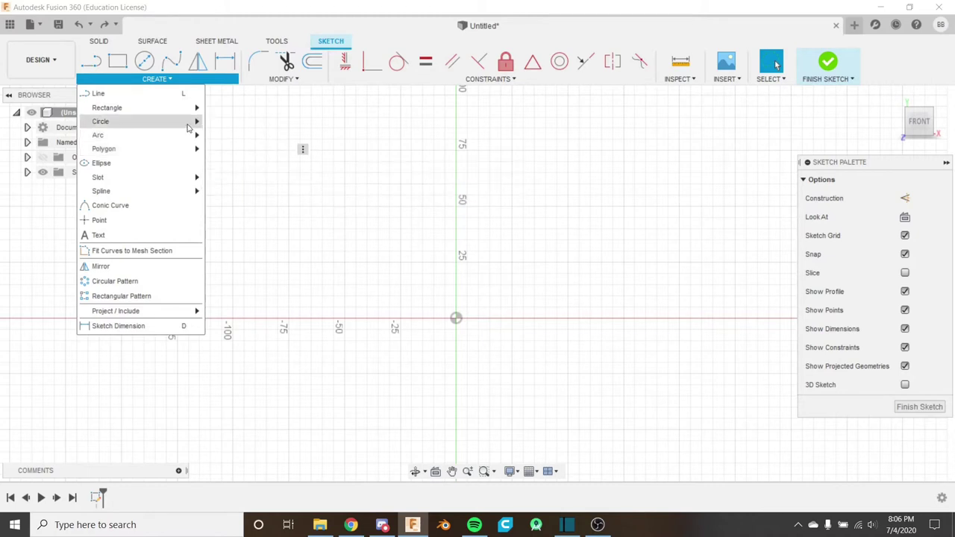
pyautogui.moveTo(190, 123)
pyautogui.click(228, 126)
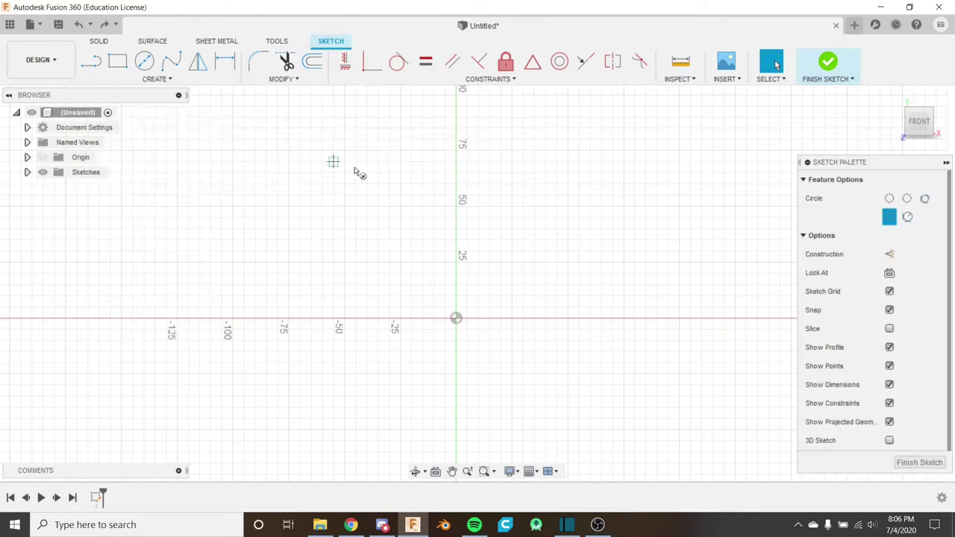
pyautogui.click(457, 320)
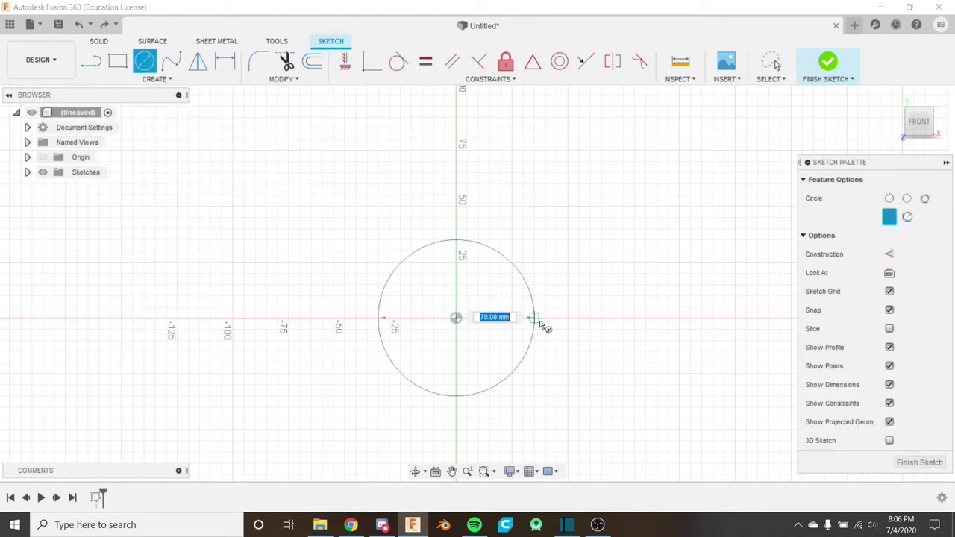
pyautogui.click(541, 323)
pyautogui.press('Escape')
# Step: Try a six-sided circumscribed polygon of about 30 mm radius centred inside the circle, and undo the circle
pyautogui.click(158, 81)
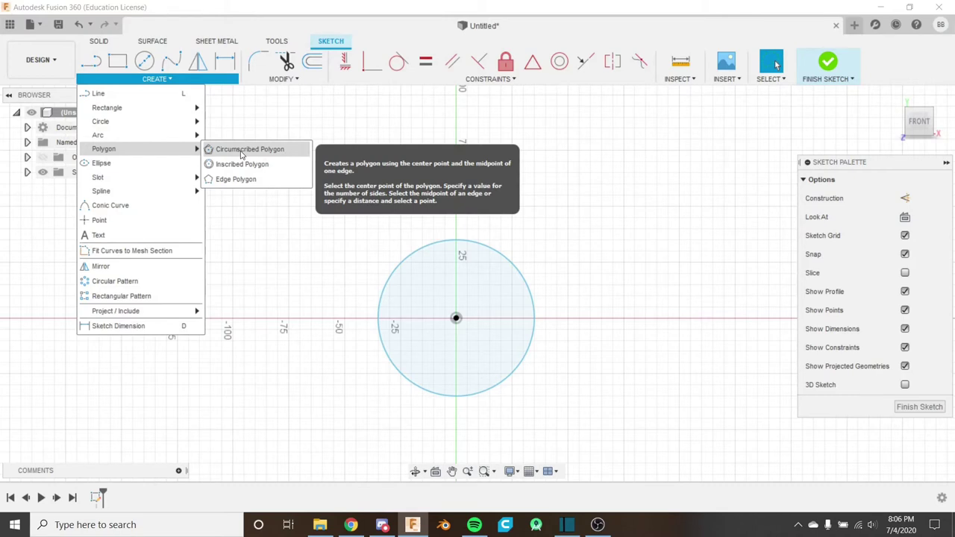
pyautogui.click(241, 150)
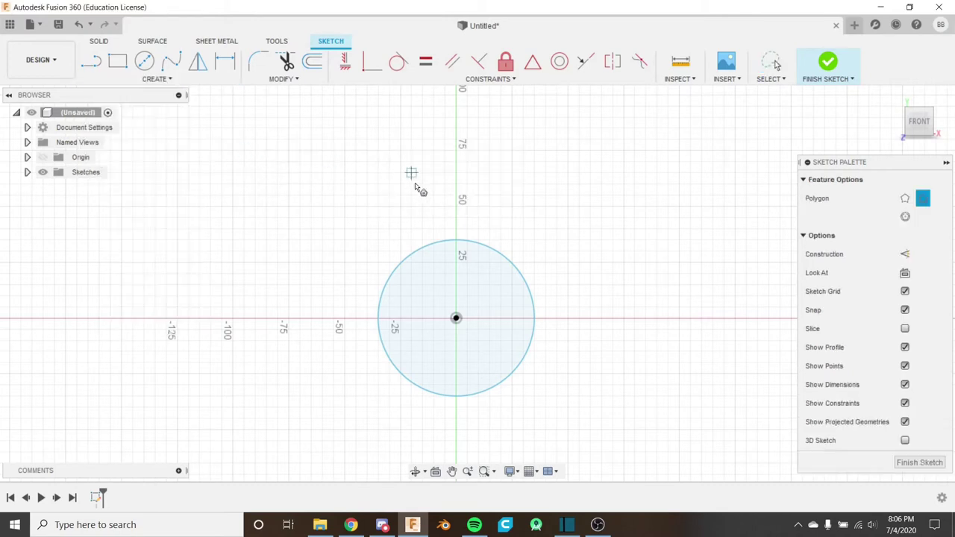
pyautogui.click(457, 319)
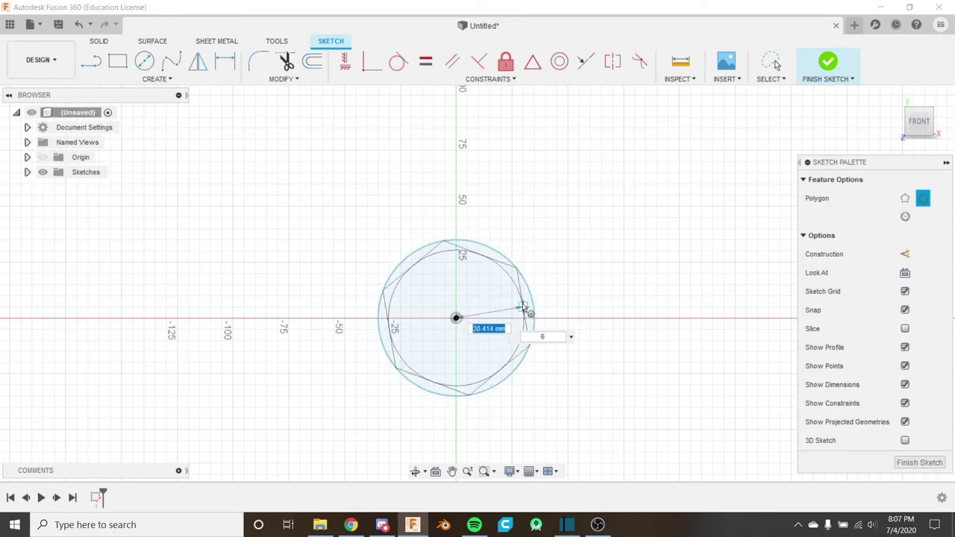
pyautogui.press('Escape')
pyautogui.click(79, 24)
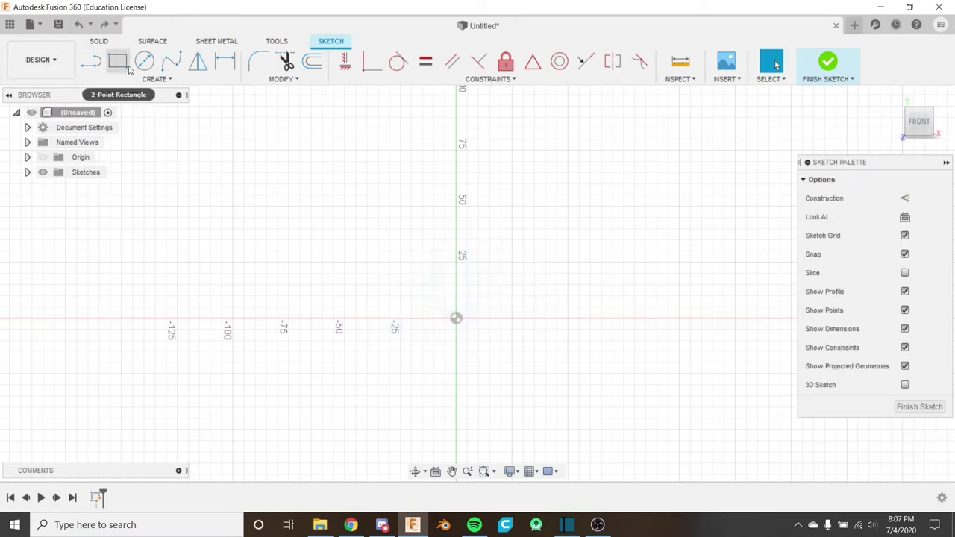
# Step: Draw a six-sided circumscribed polygon centred on the origin with a 35 mm distance to its edges
pyautogui.click(147, 80)
pyautogui.moveTo(174, 149)
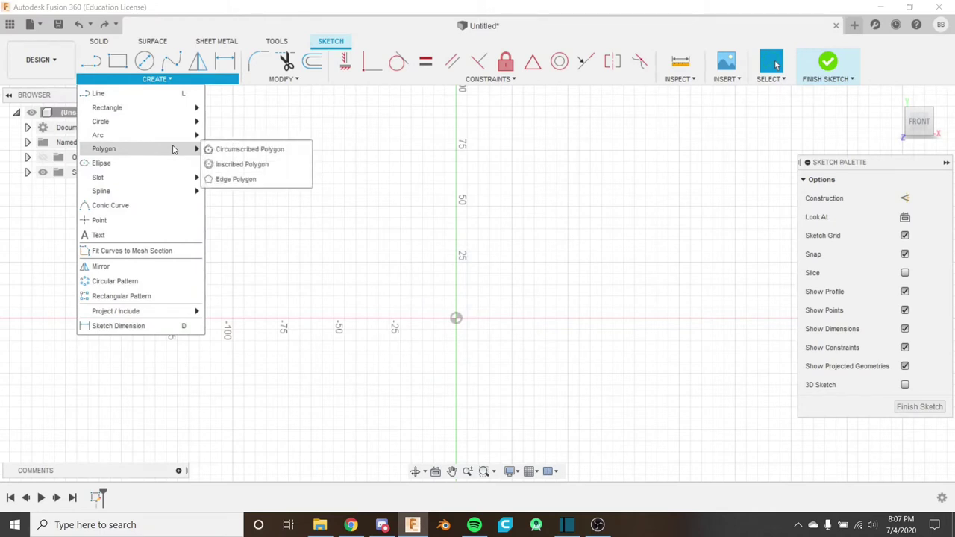
pyautogui.click(219, 152)
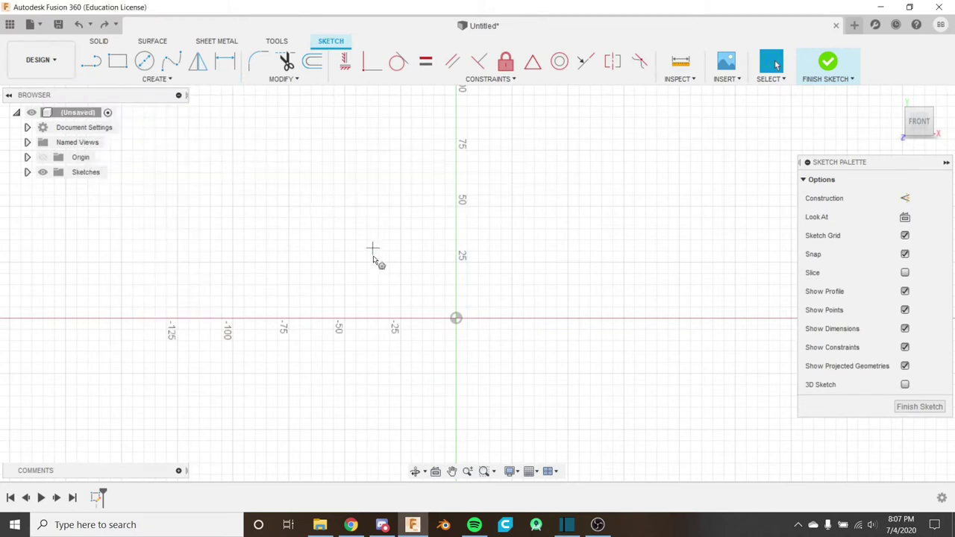
pyautogui.click(456, 319)
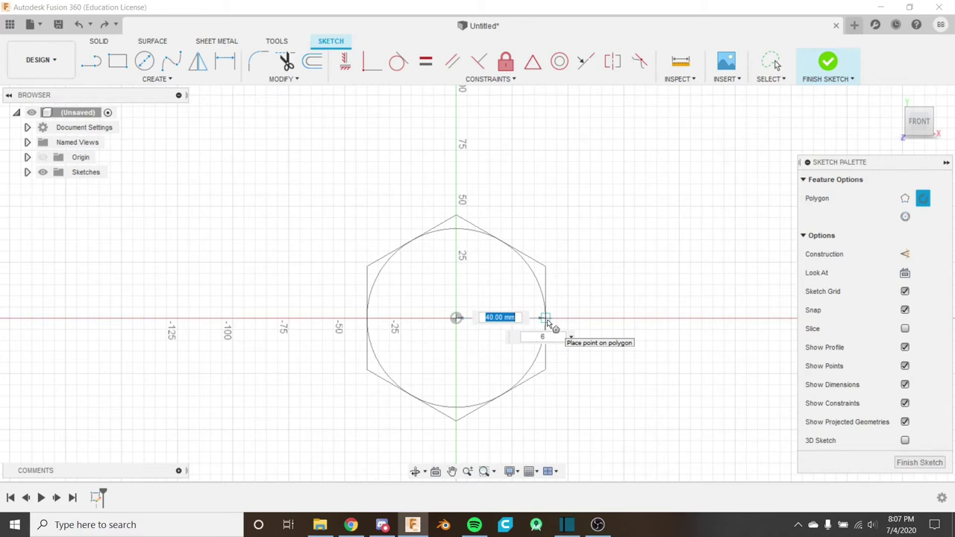
pyautogui.write('35')
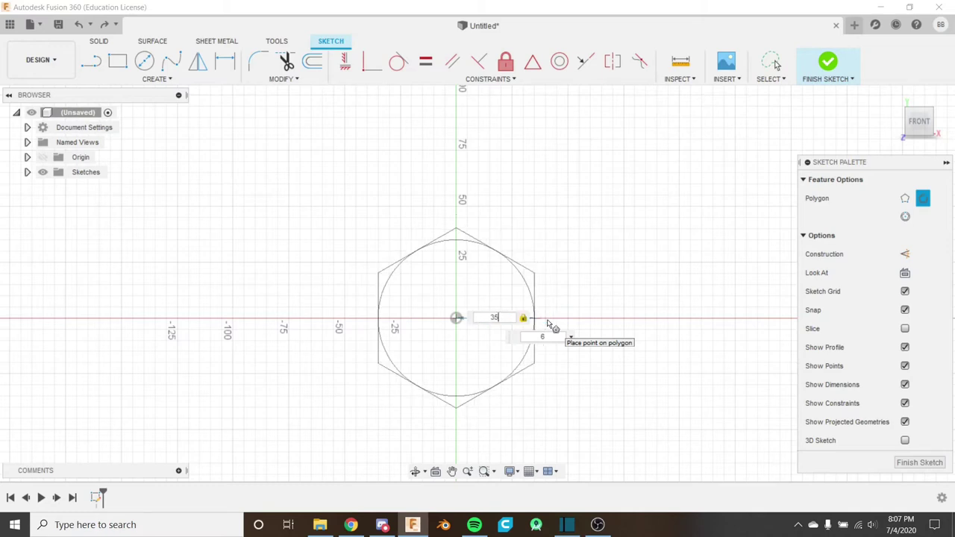
pyautogui.click(904, 217)
pyautogui.press('Return')
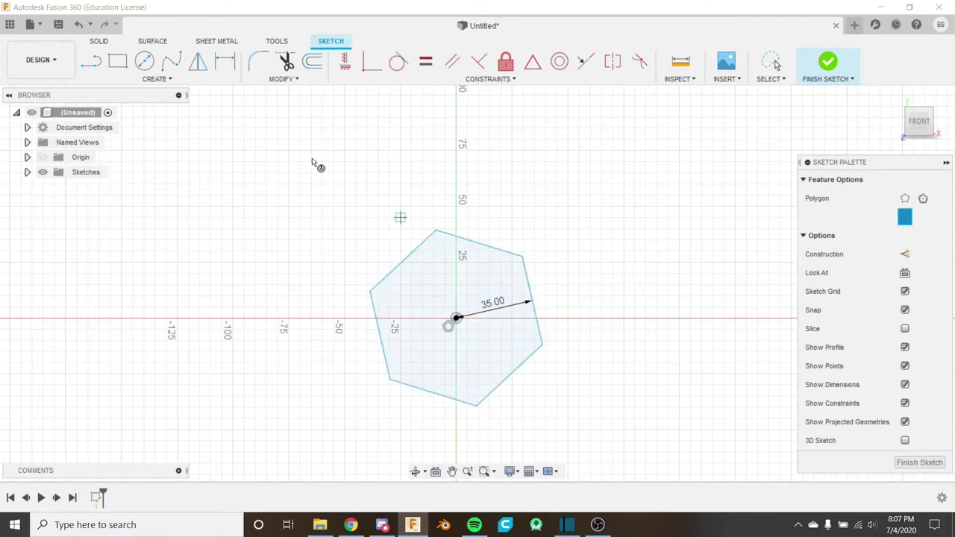
# Step: Draw a six-sided inscribed polygon of about 35 mm radius, centred on the horizontal axis about 100 mm from the origin
pyautogui.moveTo(598, 305); pyautogui.dragTo(347, 323, button='middle')
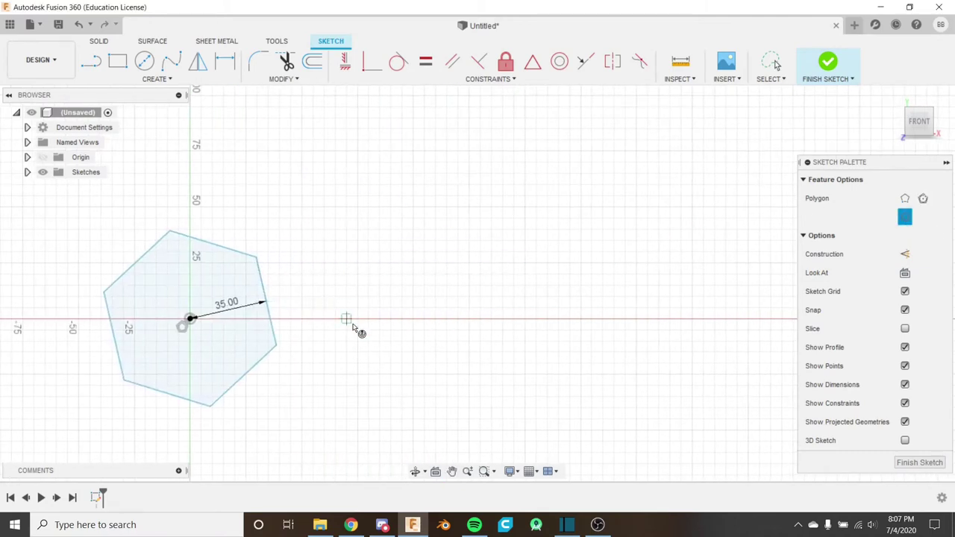
pyautogui.click(416, 319)
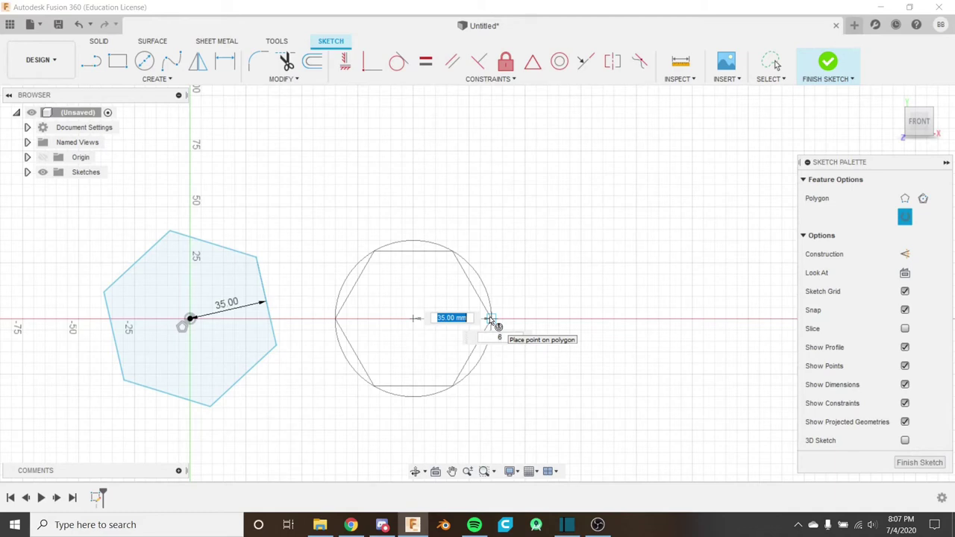
pyautogui.click(491, 319)
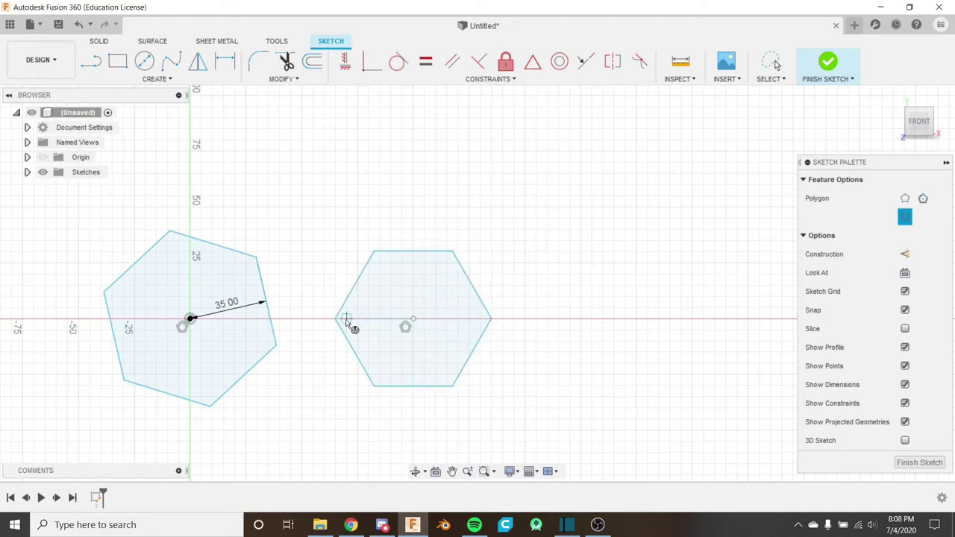
pyautogui.moveTo(604, 294); pyautogui.dragTo(488, 299, button='middle')
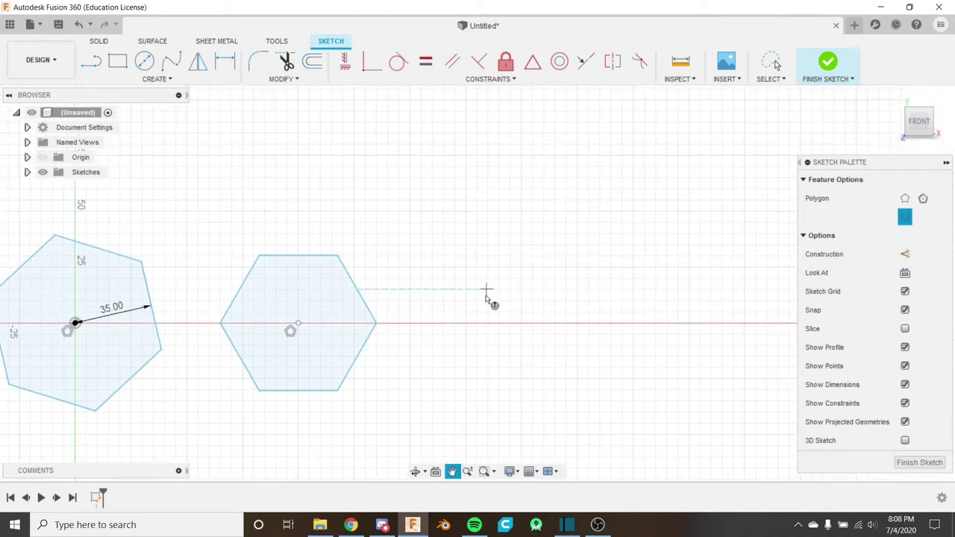
pyautogui.click(443, 323)
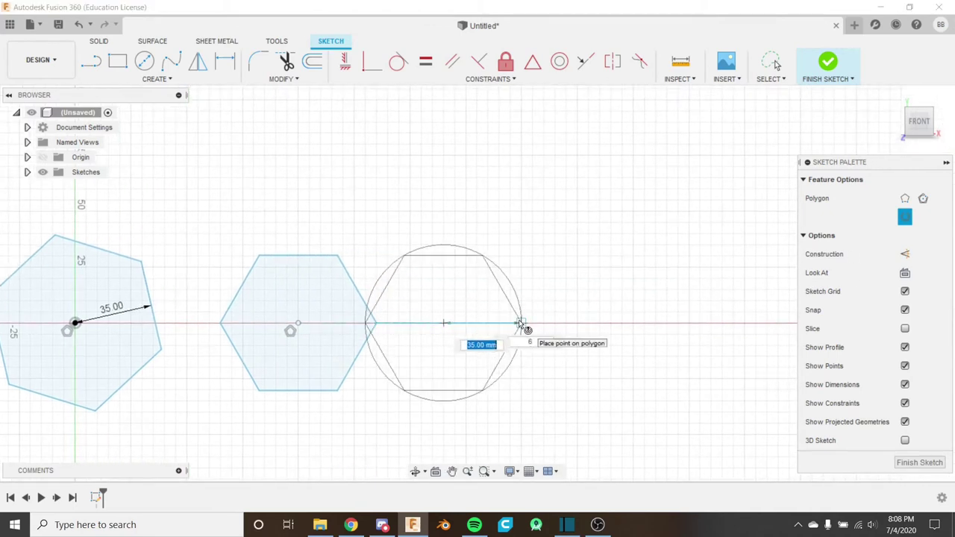
pyautogui.press('Tab')
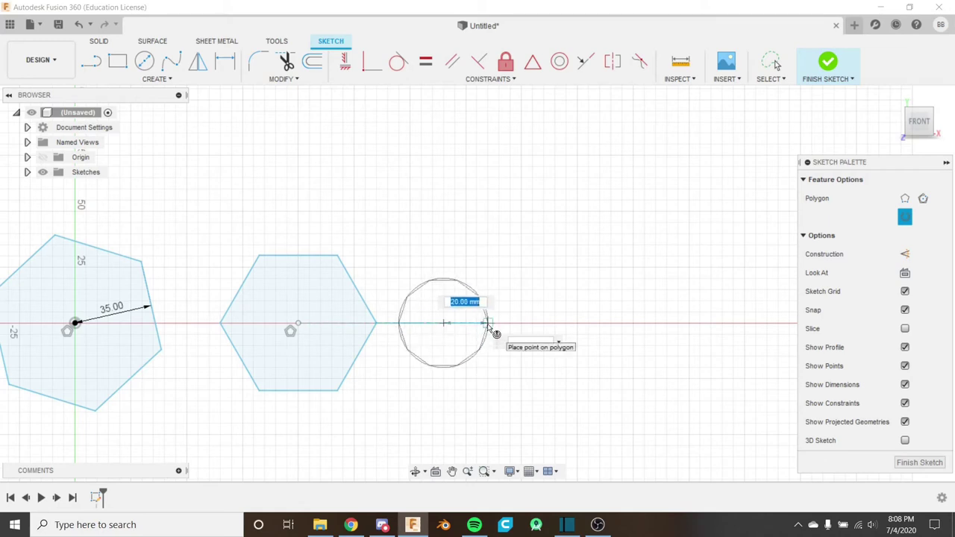
pyautogui.press('Escape')
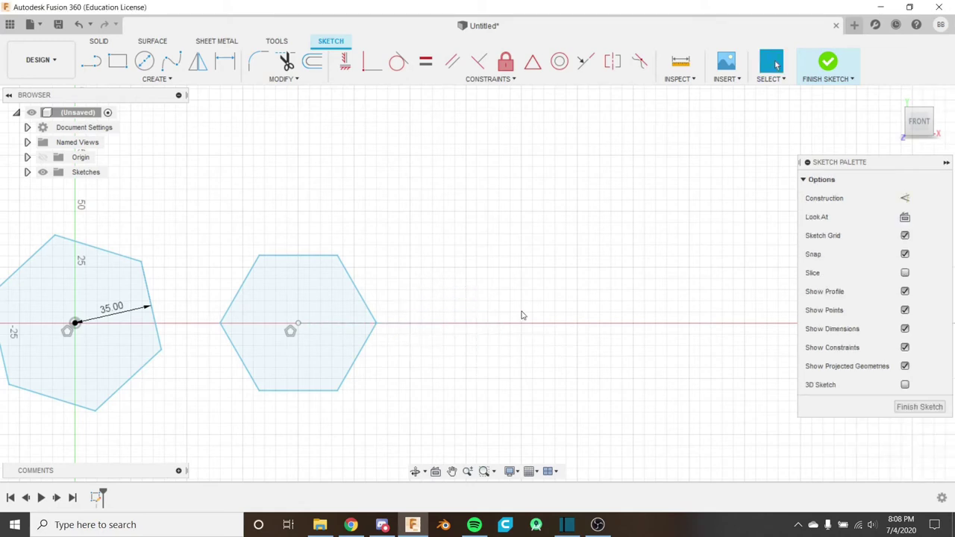
# Step: Draw a ten-sided edge polygon on the upper edge of the inscribed hexagon, extending upward from it
pyautogui.moveTo(153, 194); pyautogui.dragTo(228, 156, button='middle')
pyautogui.click(171, 62)
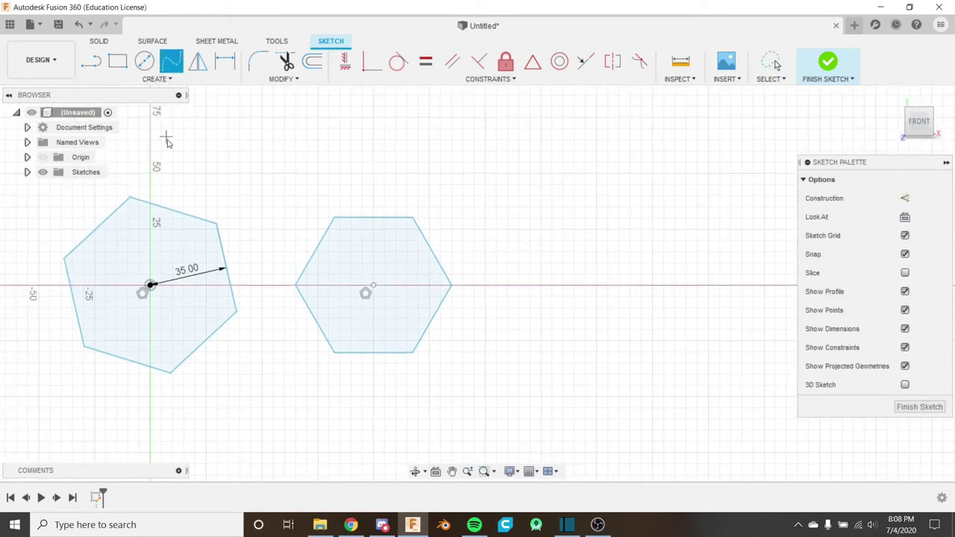
pyautogui.click(168, 79)
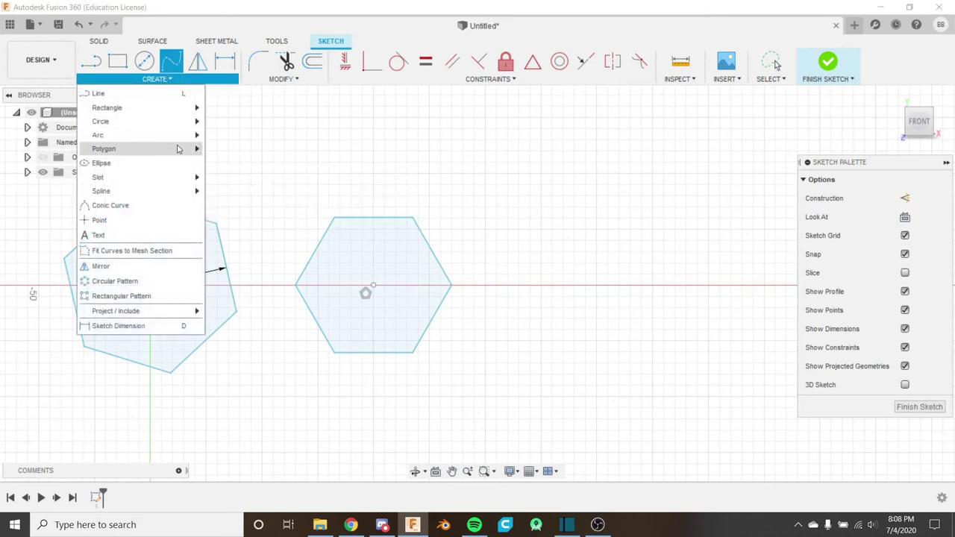
pyautogui.moveTo(179, 148)
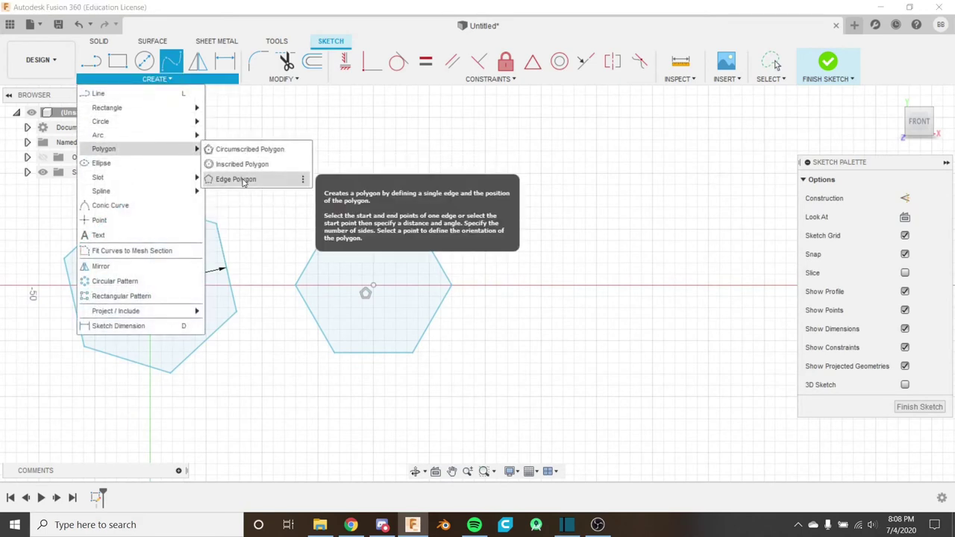
pyautogui.click(236, 179)
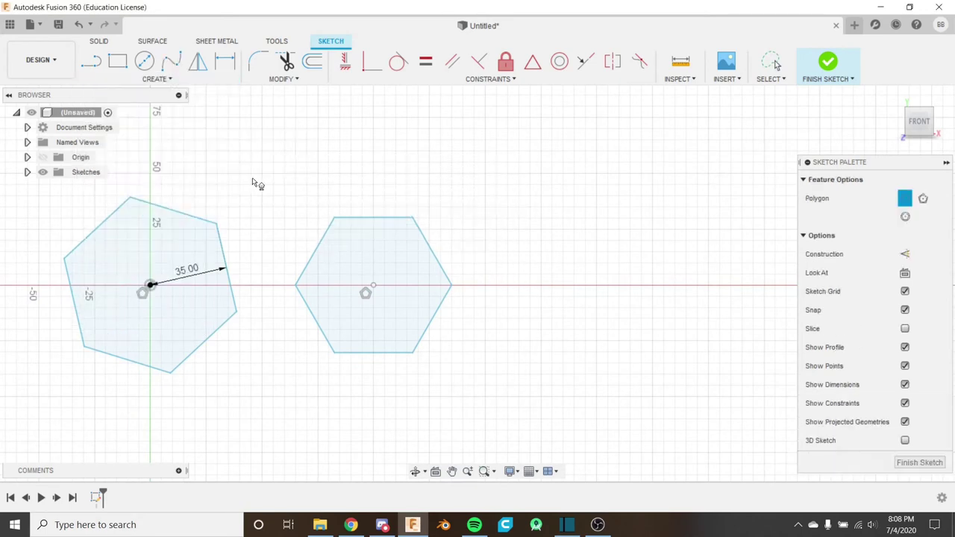
pyautogui.click(333, 217)
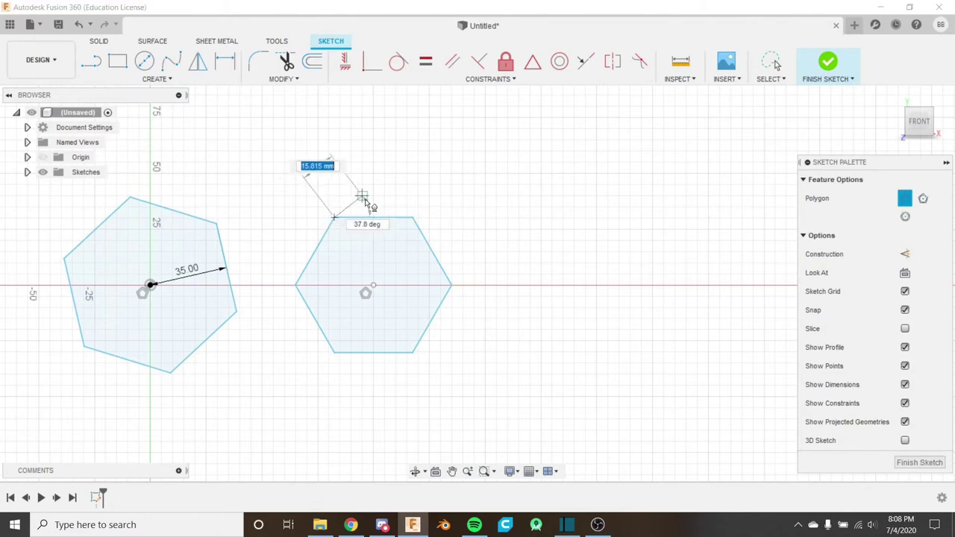
pyautogui.click(411, 217)
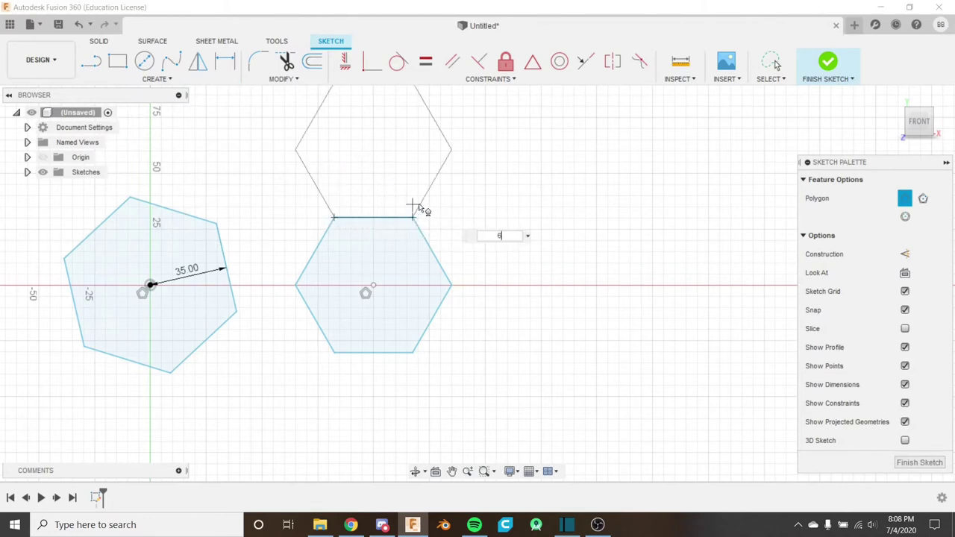
pyautogui.moveTo(431, 174); pyautogui.dragTo(447, 247, button='middle')
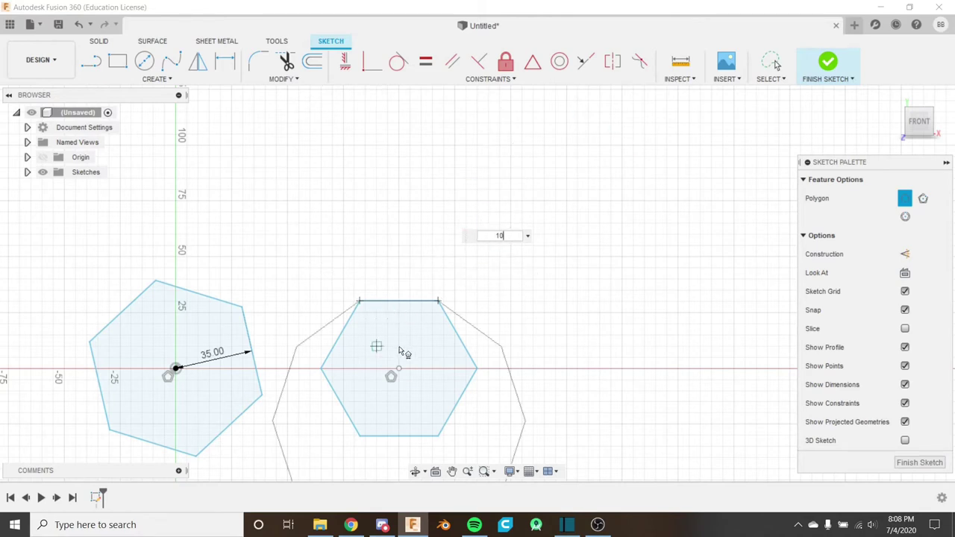
pyautogui.click(399, 257)
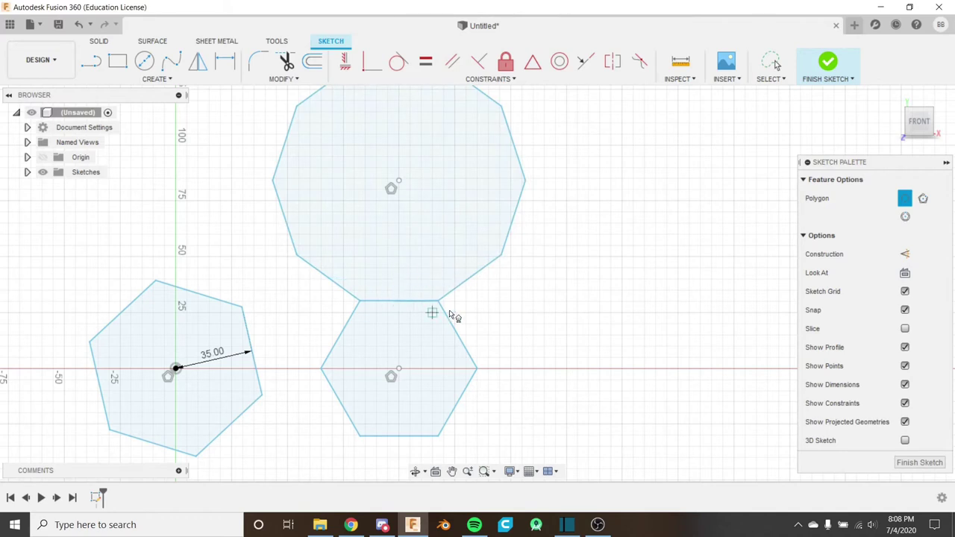
pyautogui.press('Escape')
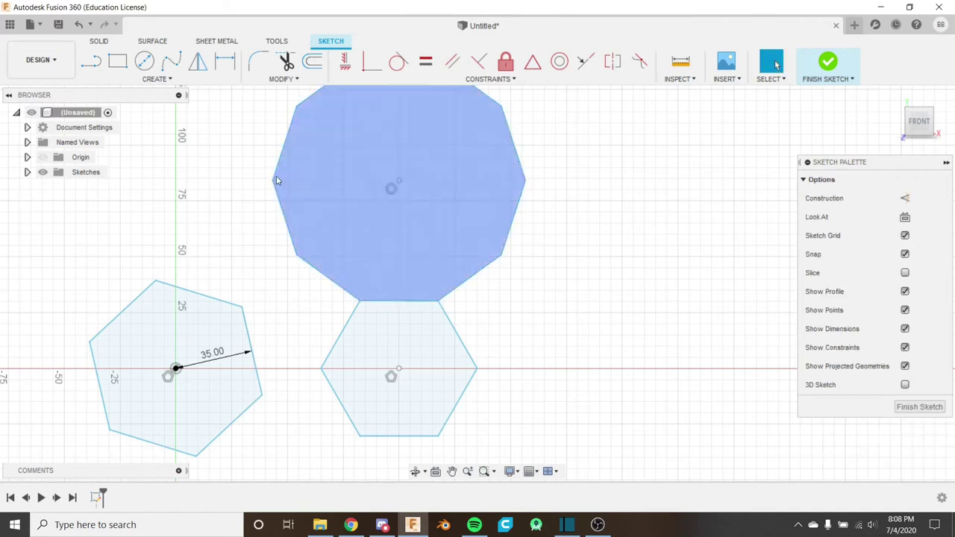
# Step: Undo all the polygons, keeping only the empty sketch on the front plane
pyautogui.click(78, 24)
pyautogui.click(78, 23)
pyautogui.click(78, 24)
pyautogui.click(78, 24)
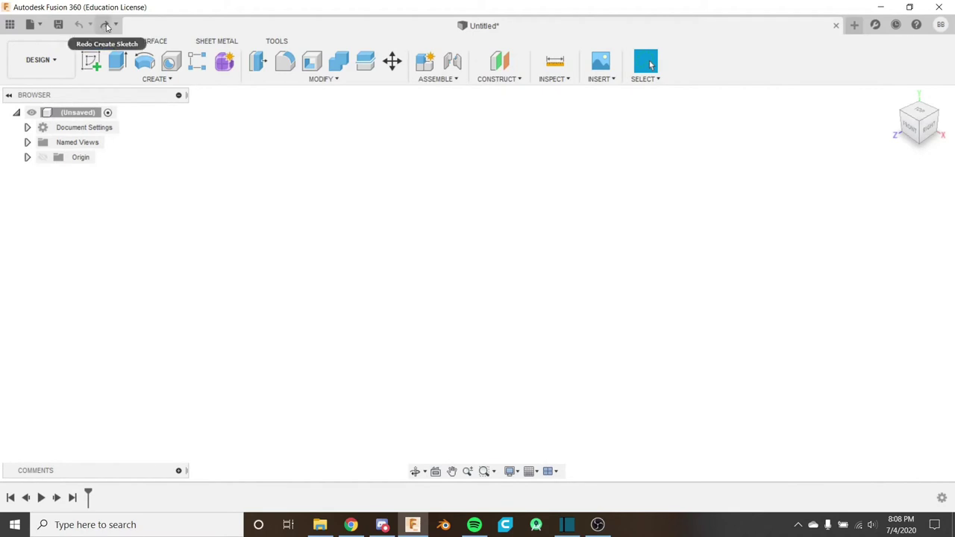
pyautogui.click(106, 26)
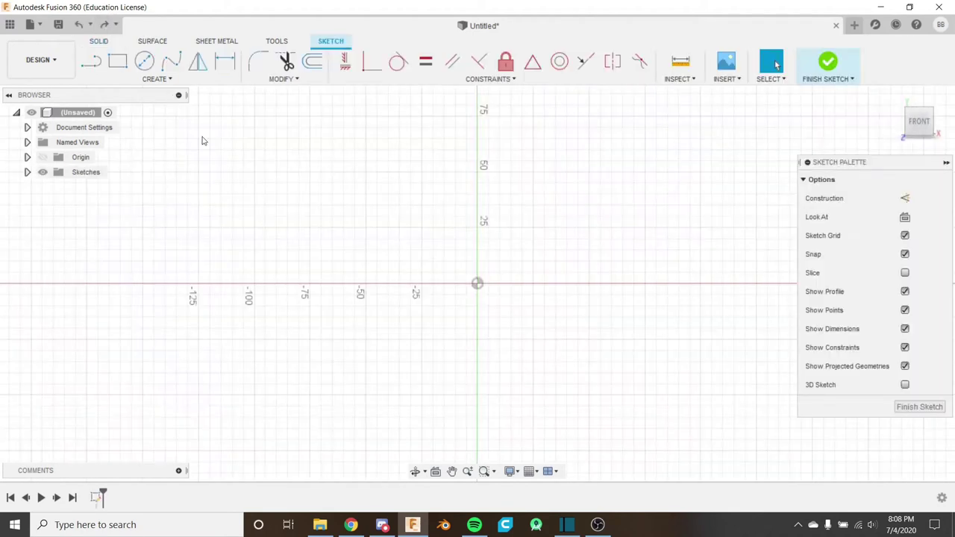
# Step: Draw a center to center slot from the origin along the horizontal axis, about 75 mm between centres and 10 mm wide
pyautogui.moveTo(282, 182); pyautogui.dragTo(255, 182, button='middle')
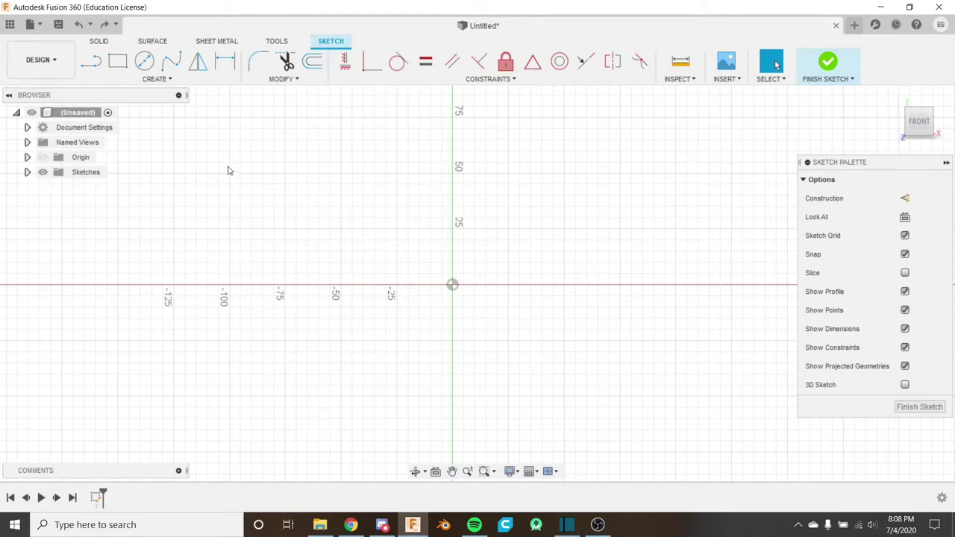
pyautogui.click(173, 82)
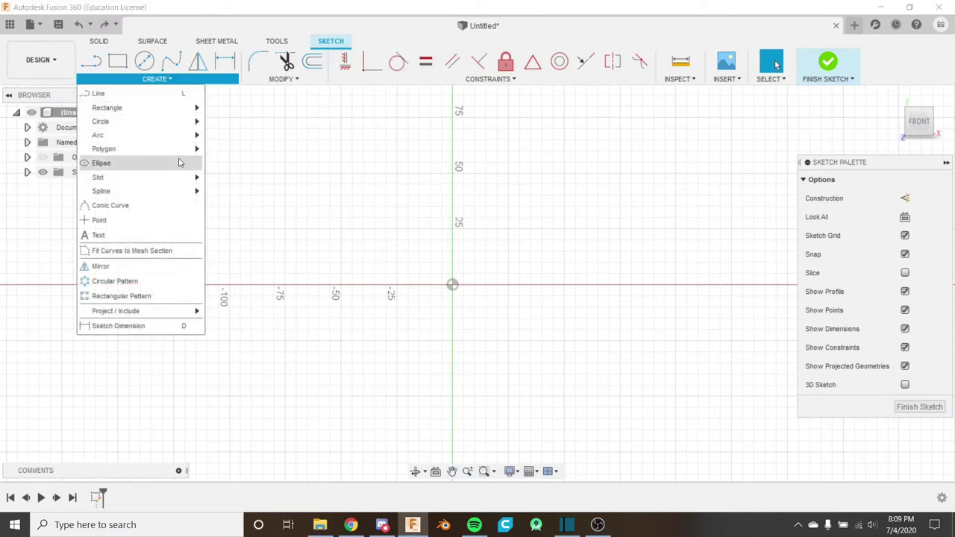
pyautogui.moveTo(179, 181)
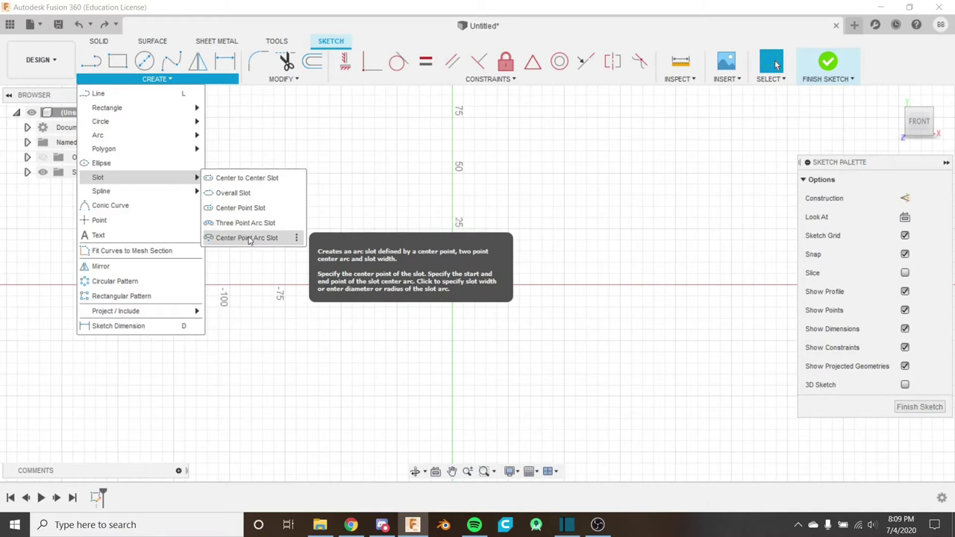
pyautogui.click(254, 181)
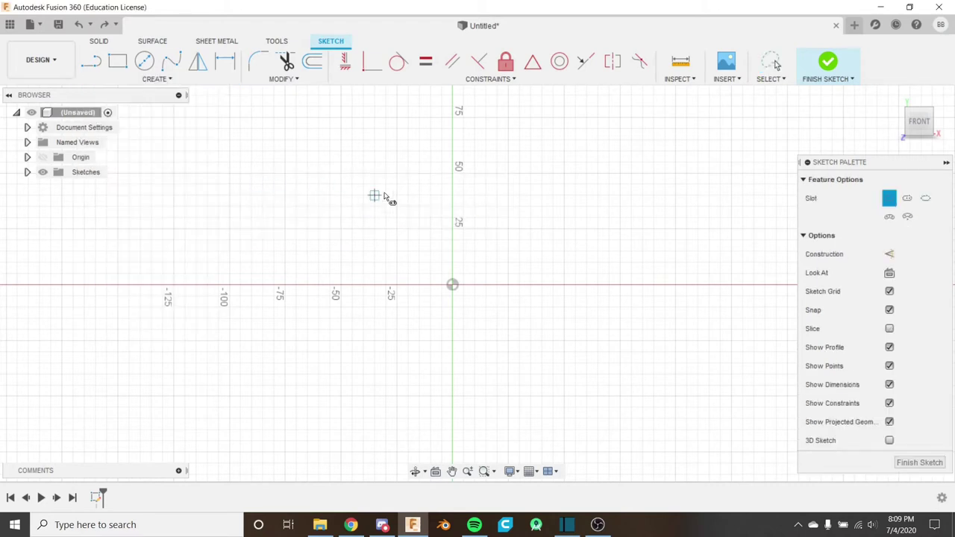
pyautogui.click(453, 284)
pyautogui.moveTo(490, 246); pyautogui.dragTo(307, 257, button='middle')
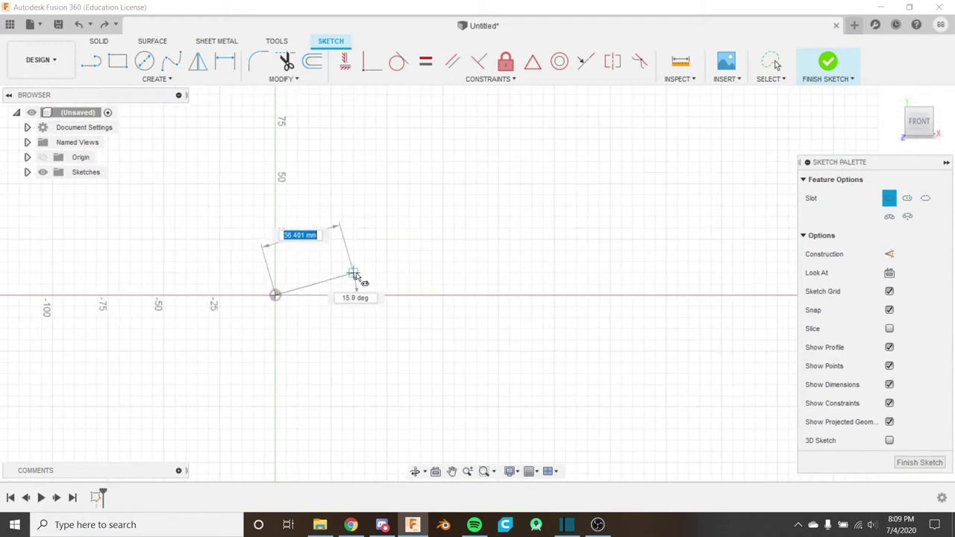
pyautogui.click(443, 295)
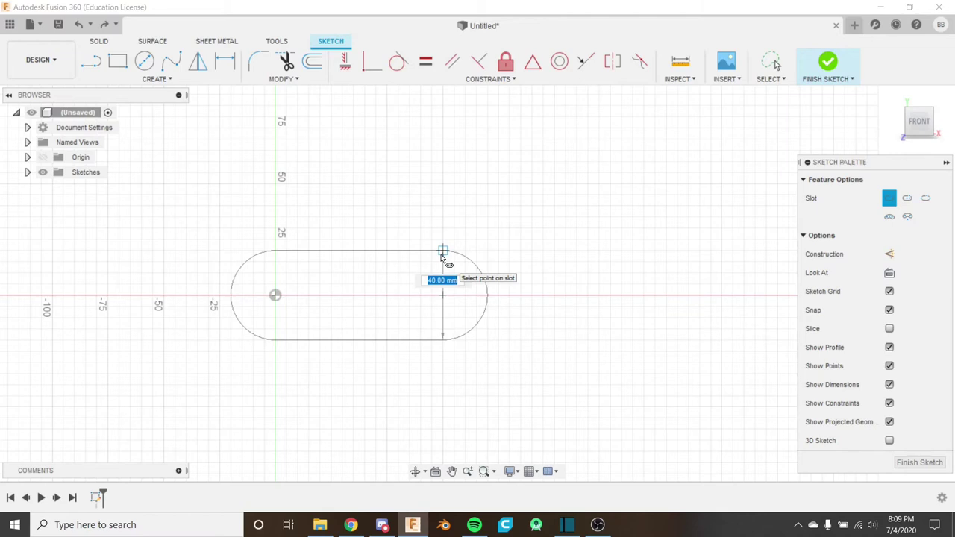
pyautogui.write('10')
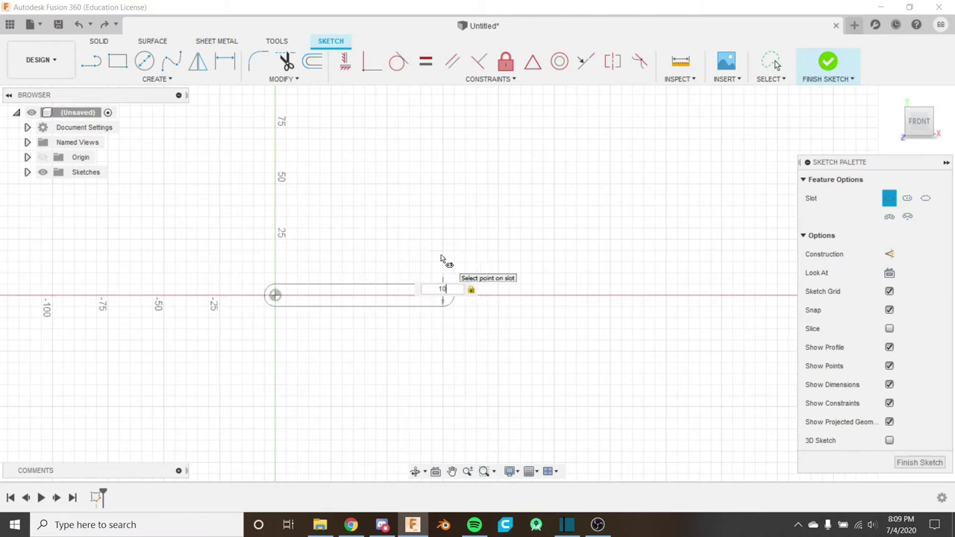
pyautogui.press('Return')
# Step: Examine the constraints and the width dimension at both rounded ends of the slot
pyautogui.scroll(5, 448, 299)
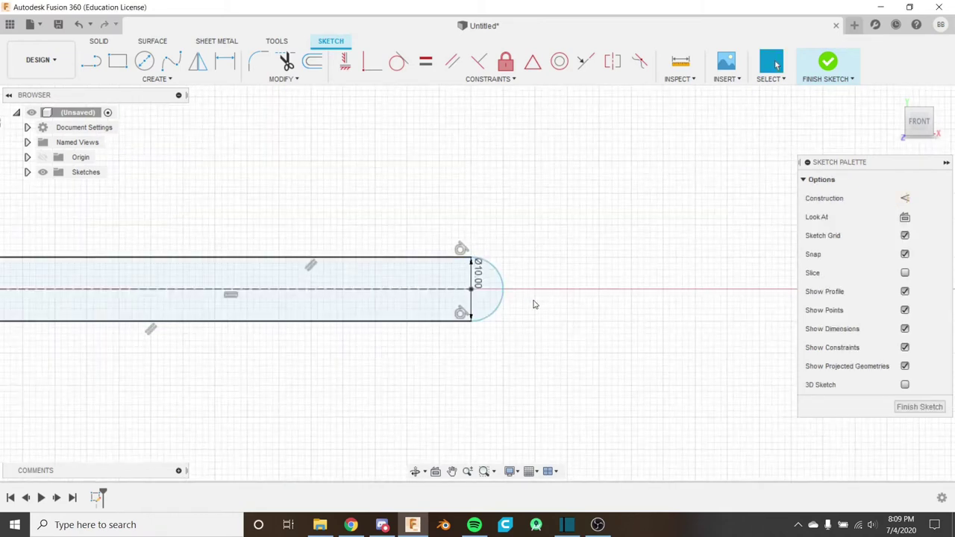
pyautogui.click(464, 274)
pyautogui.moveTo(97, 290); pyautogui.dragTo(169, 251, button='middle')
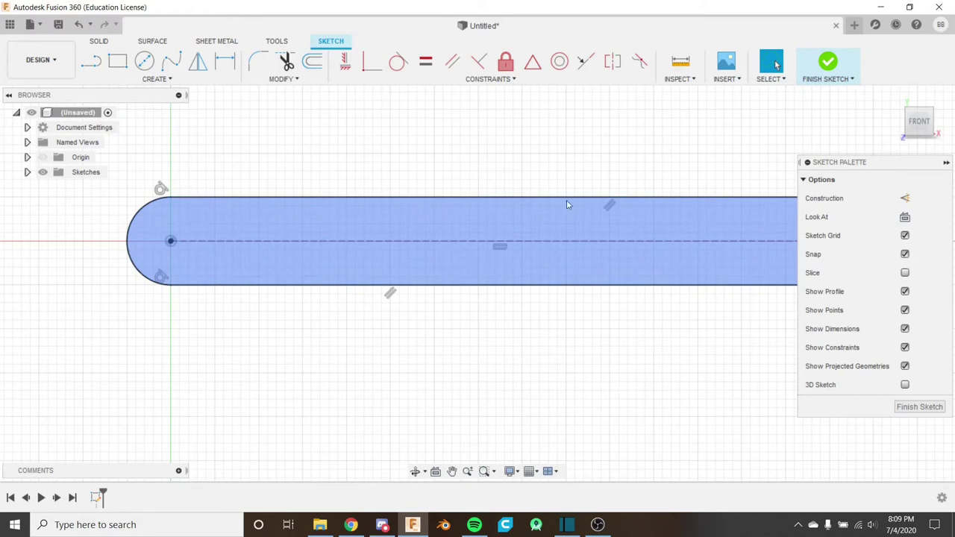
pyautogui.scroll(-3, 512, 239)
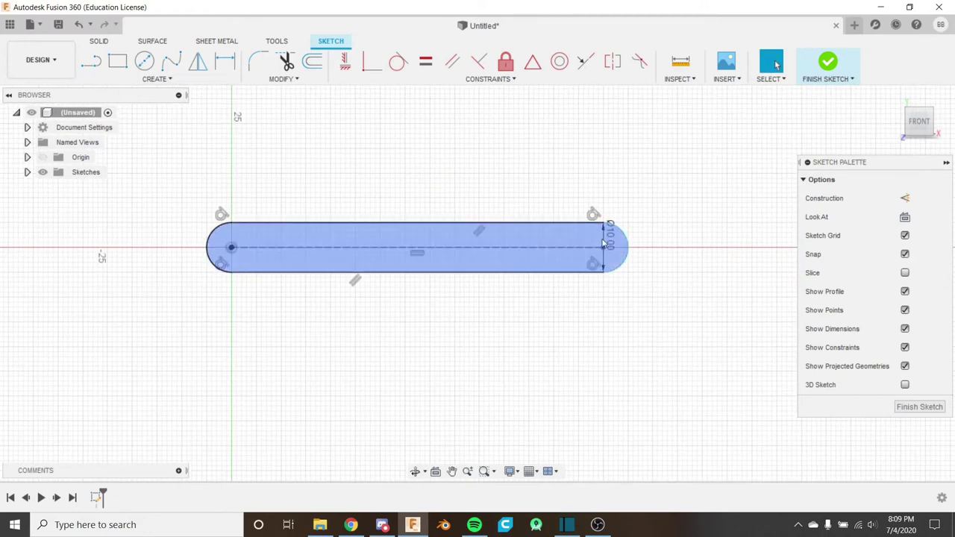
pyautogui.scroll(3, 597, 220)
pyautogui.scroll(2, 597, 220)
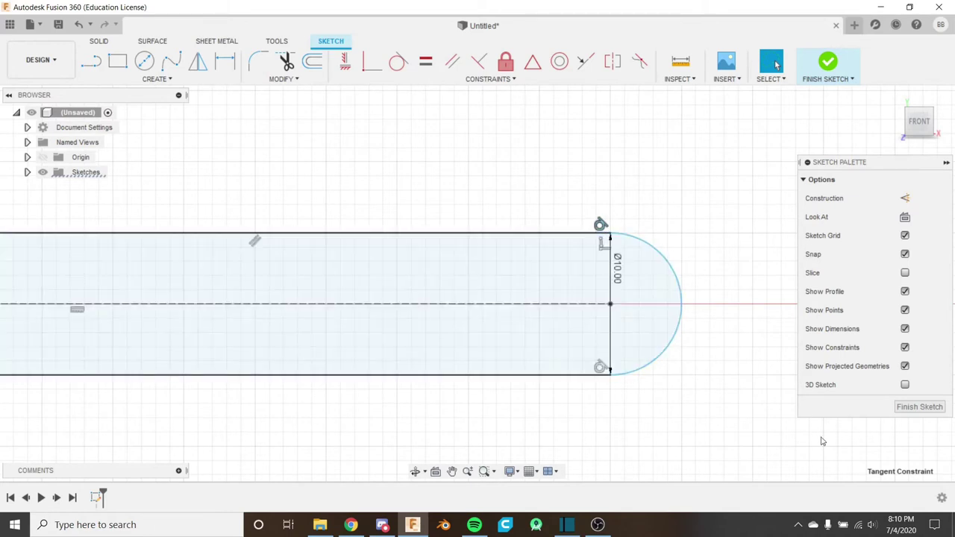
pyautogui.scroll(-3, 335, 243)
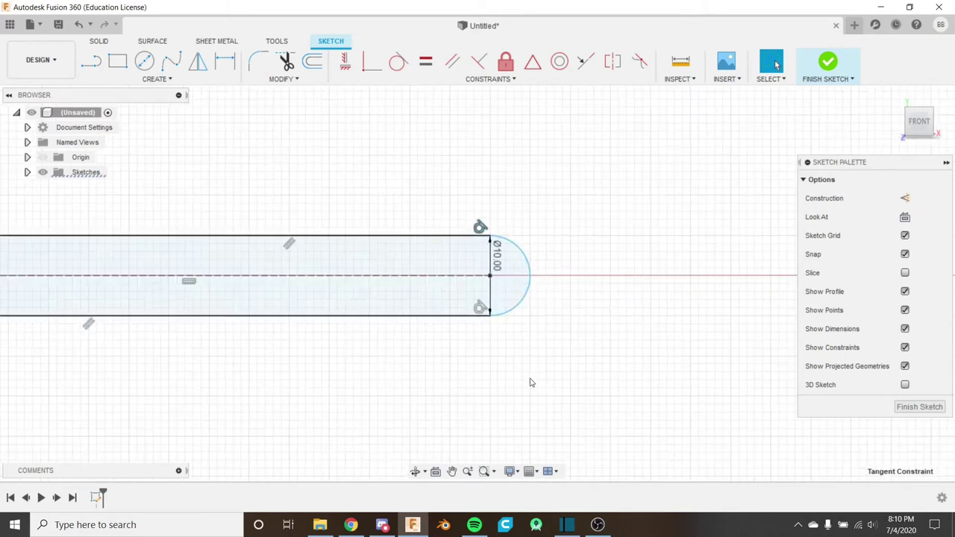
# Step: Draw a three point arc slot above the straight slot, about 25 mm between end centres and 6 mm wide, arching upward
pyautogui.click(170, 82)
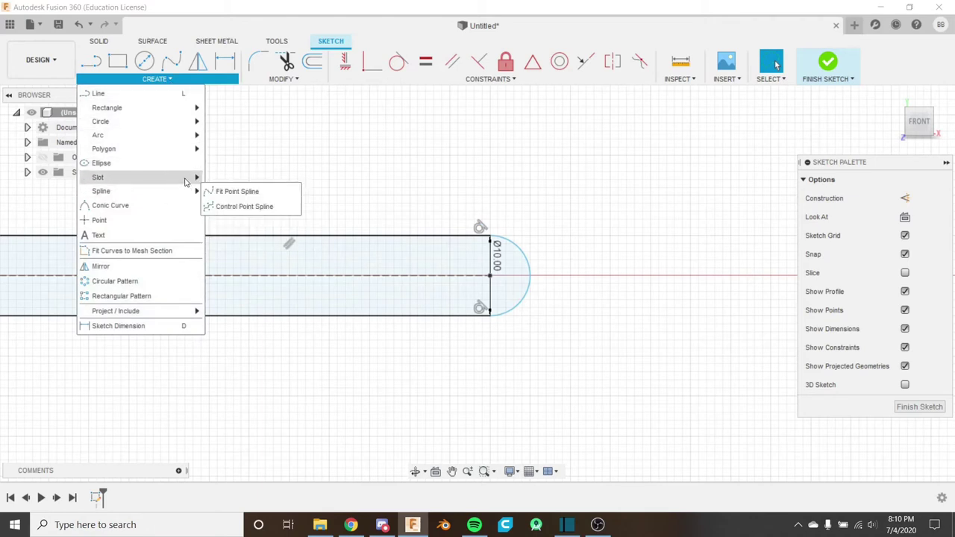
pyautogui.moveTo(186, 179)
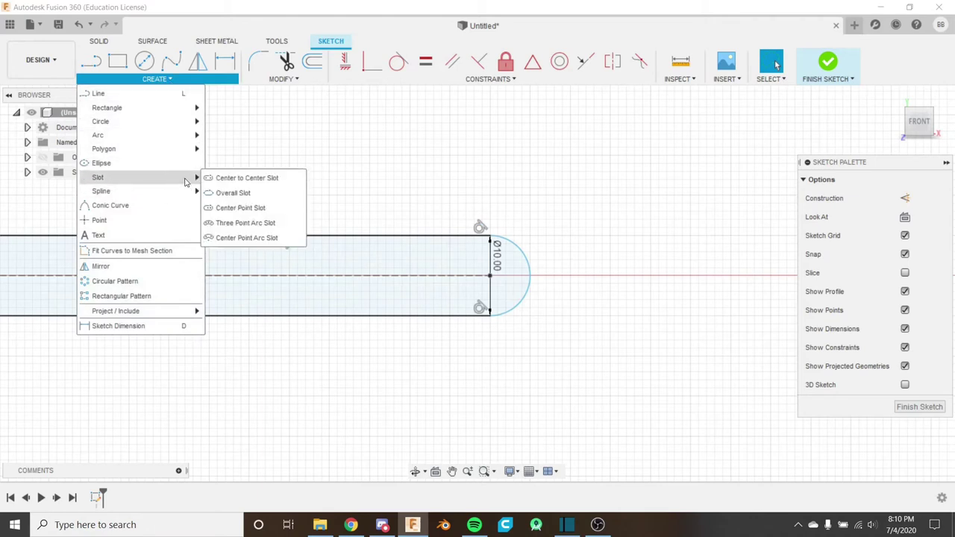
pyautogui.click(260, 223)
pyautogui.scroll(-3, 376, 228)
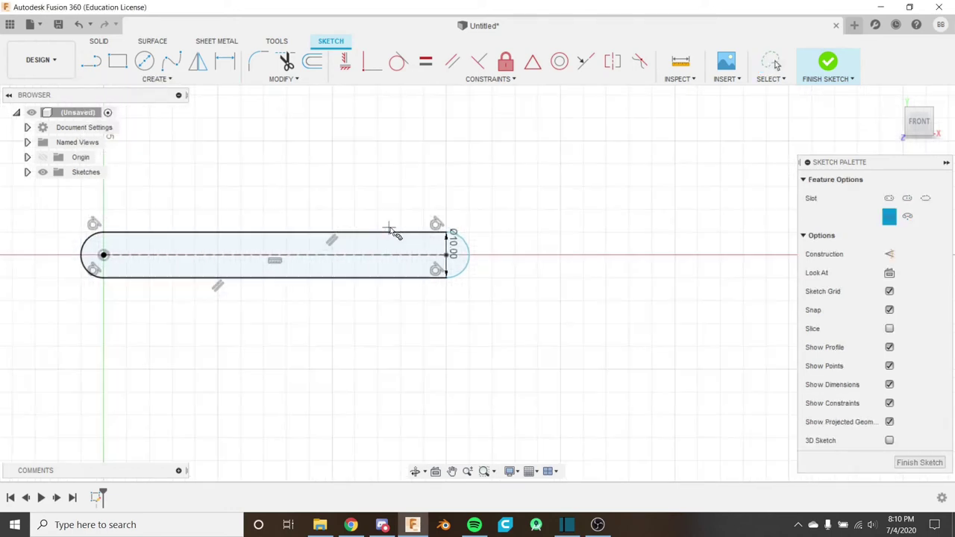
pyautogui.moveTo(390, 228); pyautogui.dragTo(417, 324, button='middle')
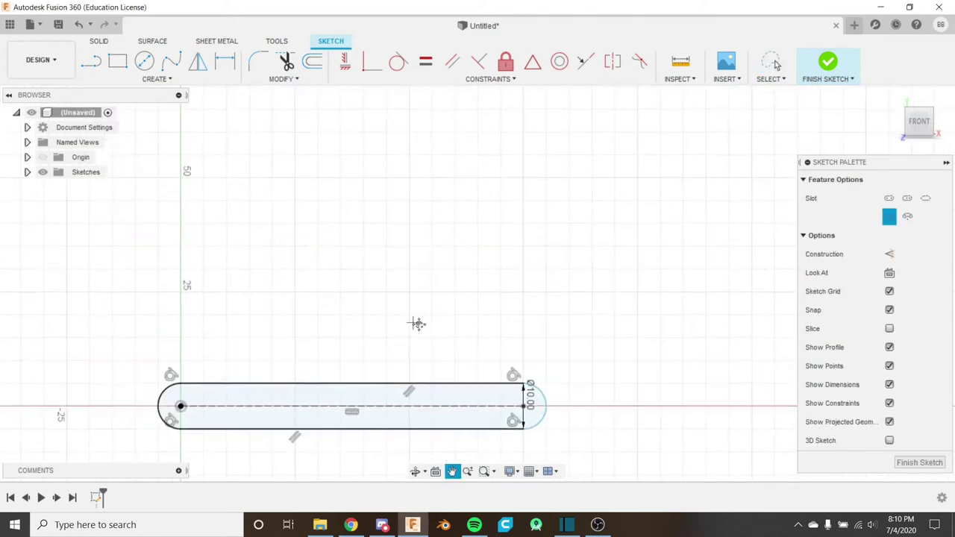
pyautogui.click(301, 294)
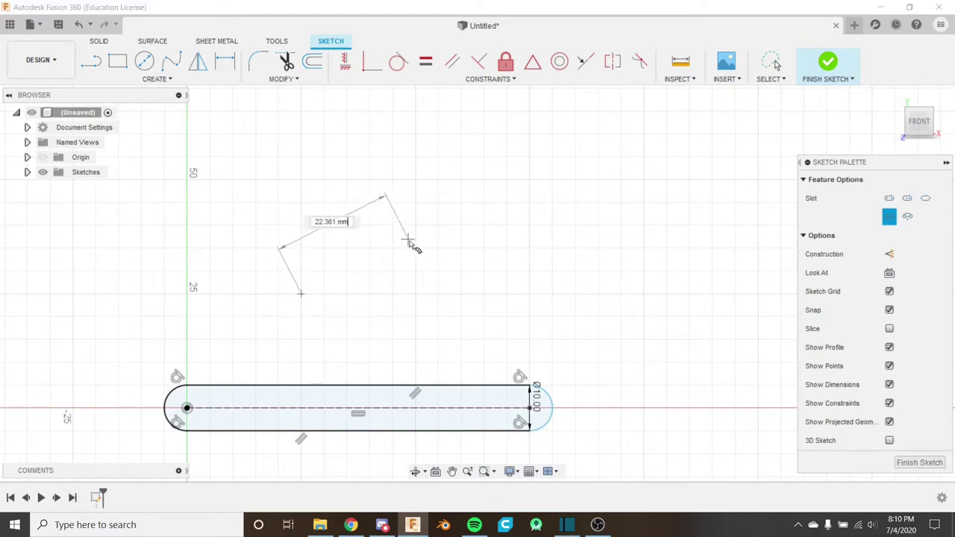
pyautogui.click(416, 294)
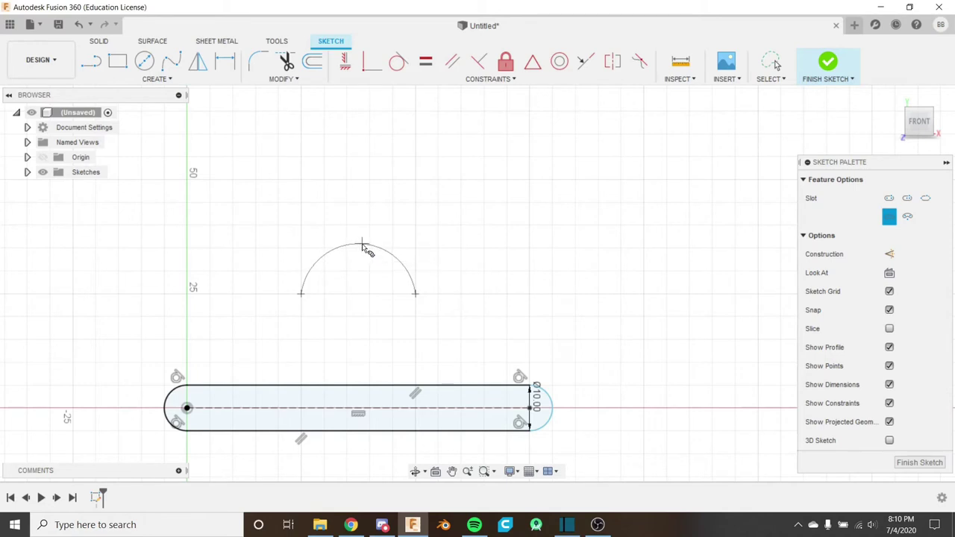
pyautogui.click(362, 246)
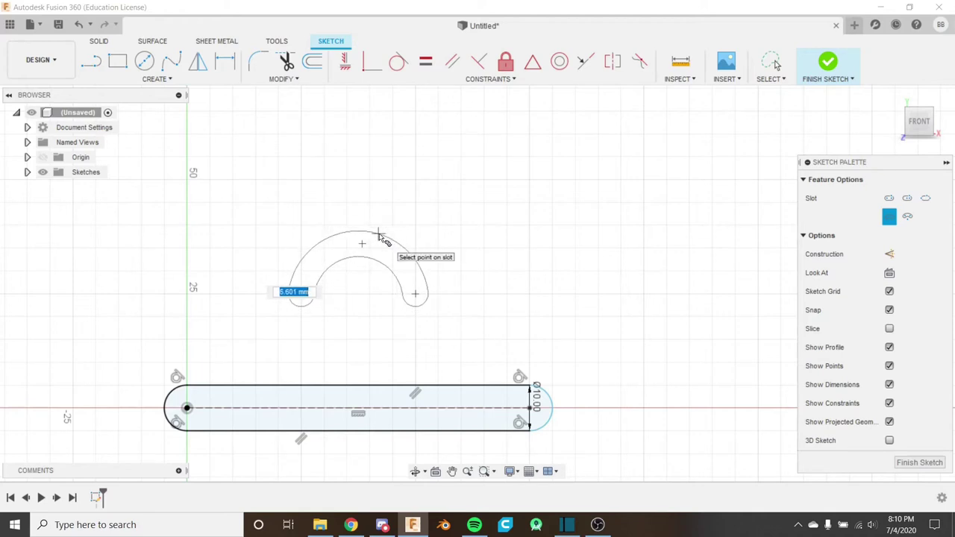
pyautogui.scroll(3, 380, 234)
pyautogui.moveTo(379, 234); pyautogui.dragTo(402, 214, button='middle')
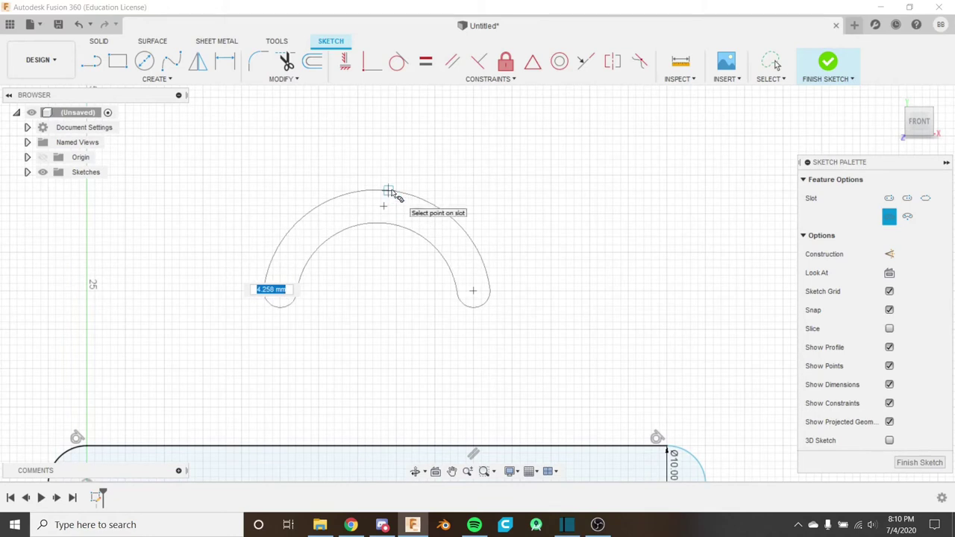
pyautogui.scroll(2, 382, 185)
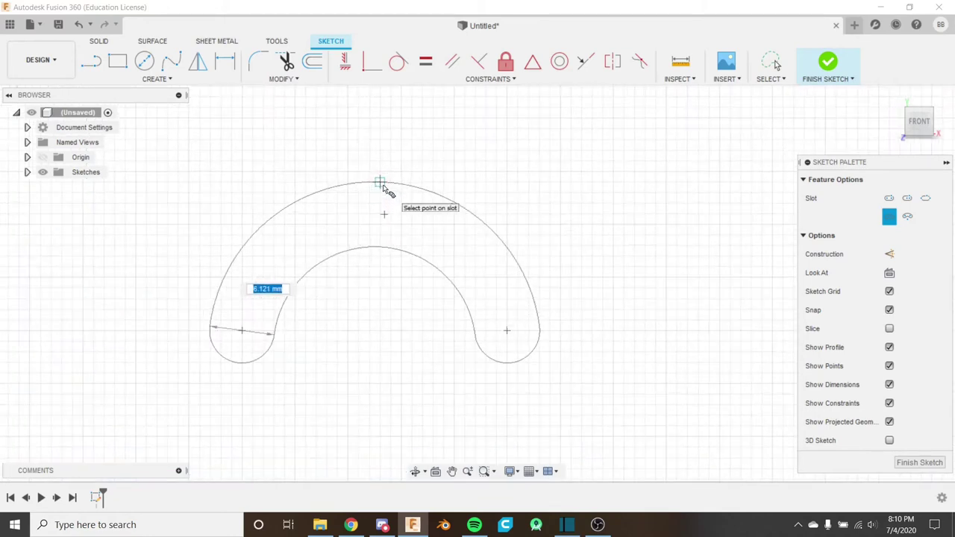
pyautogui.click(380, 183)
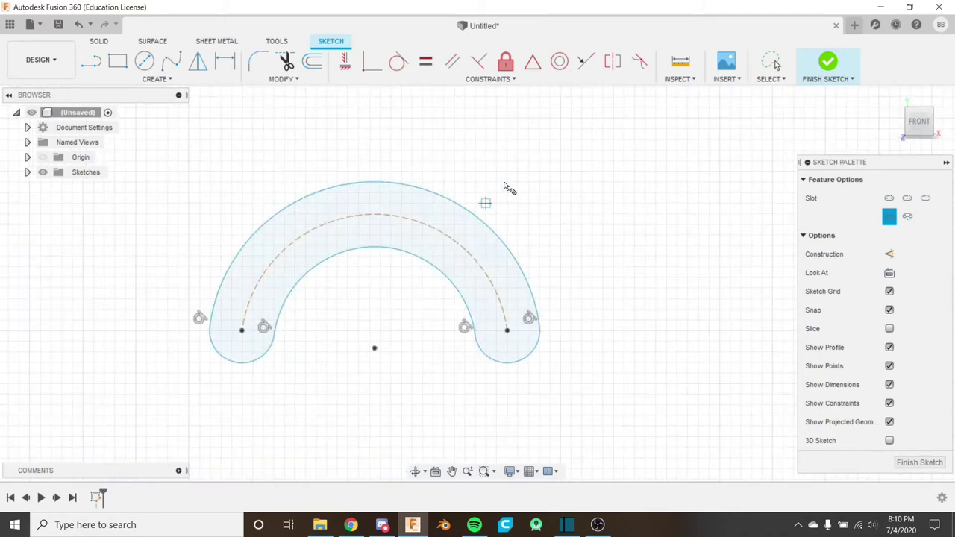
pyautogui.press('Escape')
# Step: Undo the arc slot and the straight slot, keeping only the empty sketch
pyautogui.click(399, 224)
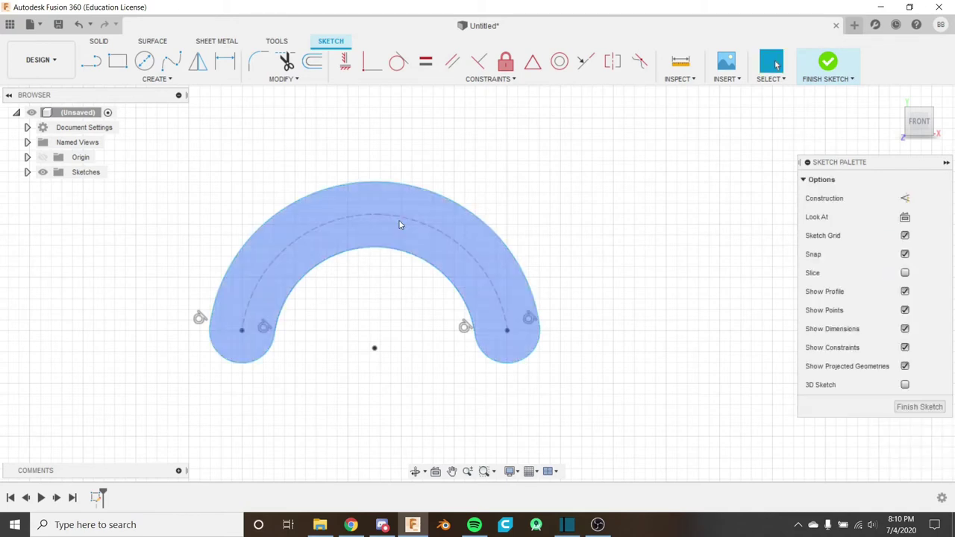
pyautogui.scroll(-4, 399, 224)
pyautogui.press('Escape')
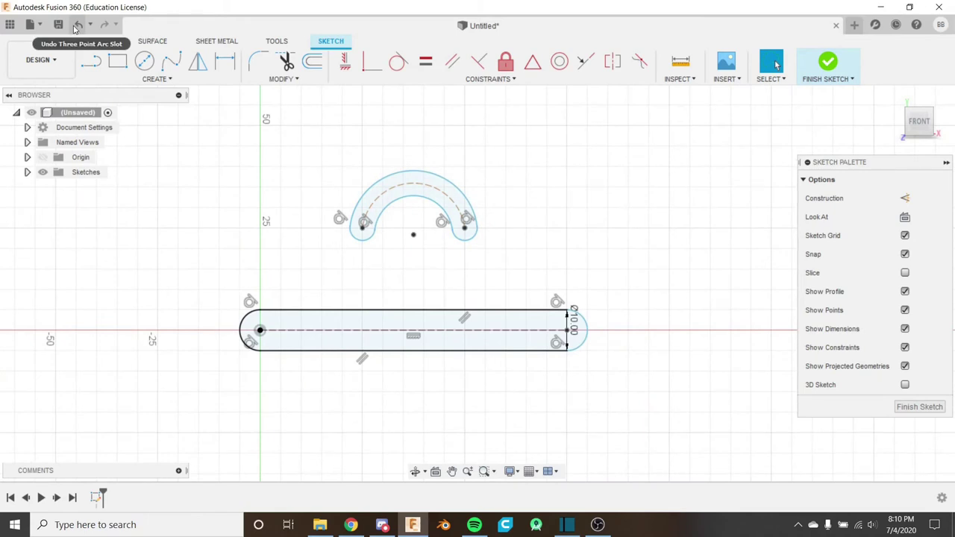
pyautogui.click(78, 24)
pyautogui.click(78, 25)
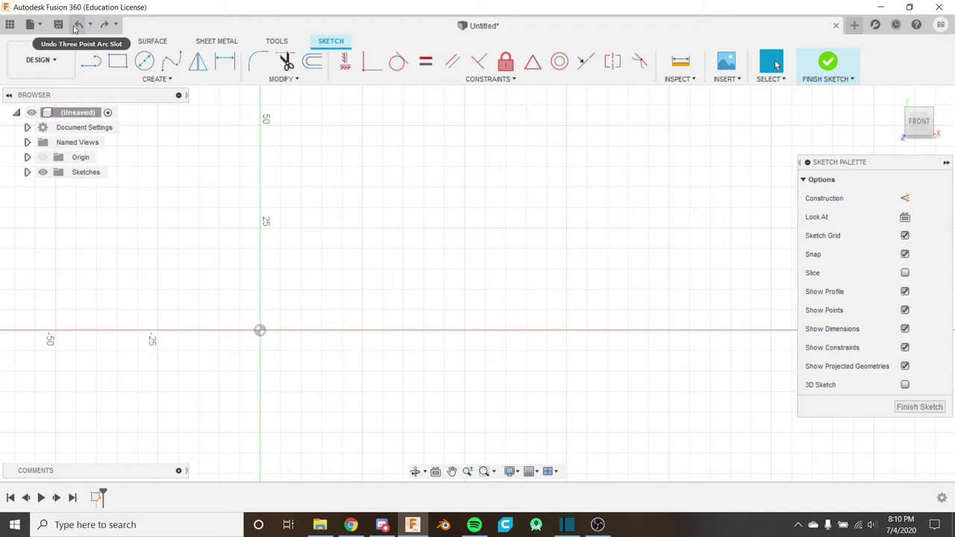
# Step: Draw a horizontal line about 50 mm long from the origin, then a perpendicular line about 37 mm upward from its end
pyautogui.click(153, 79)
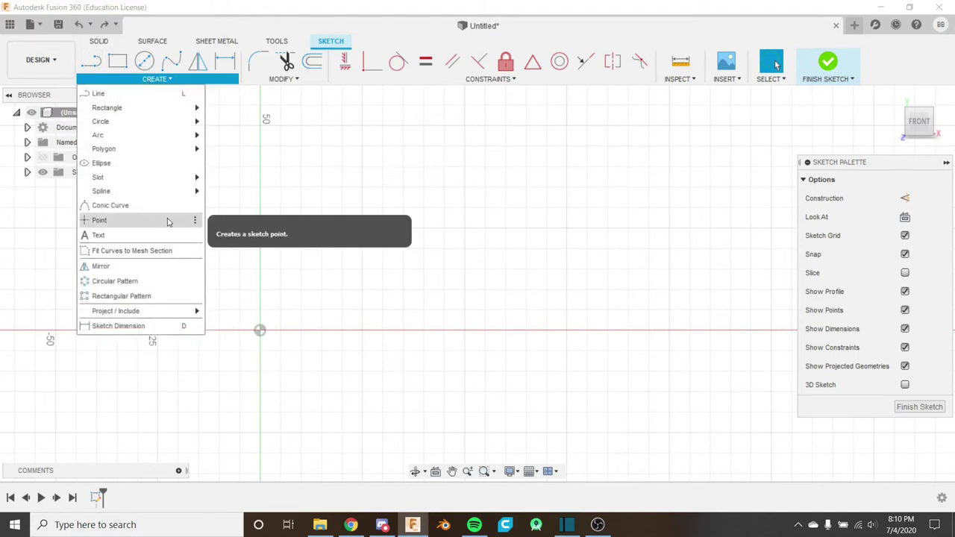
pyautogui.click(158, 97)
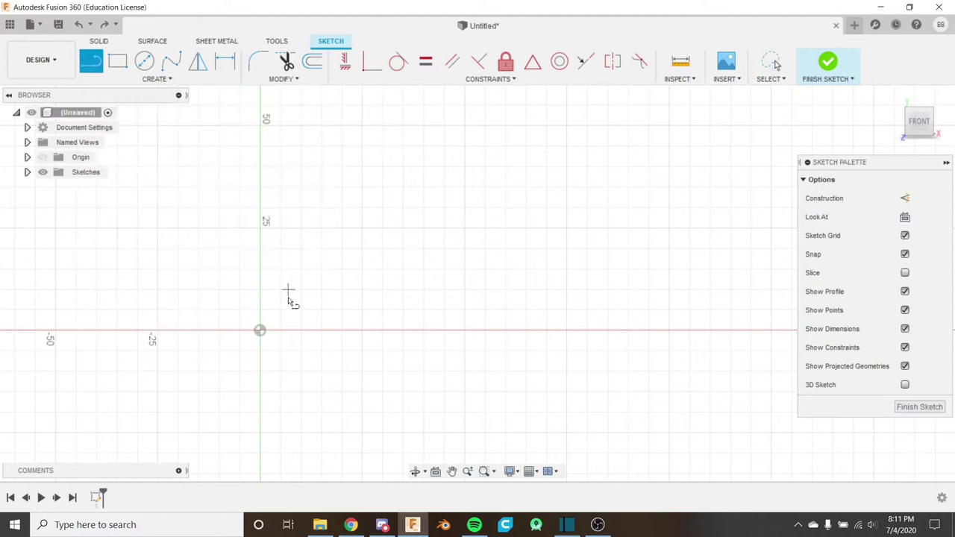
pyautogui.click(259, 329)
pyautogui.click(463, 331)
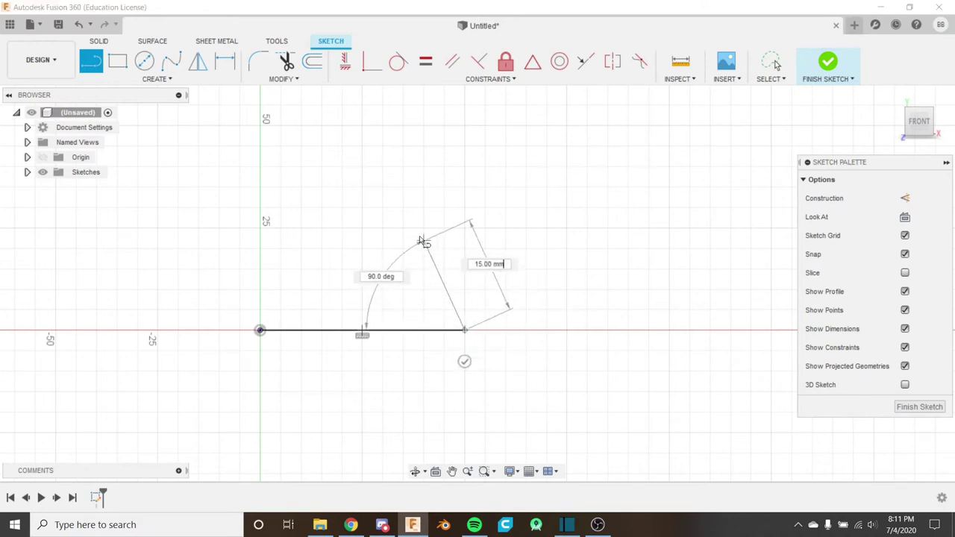
pyautogui.click(463, 179)
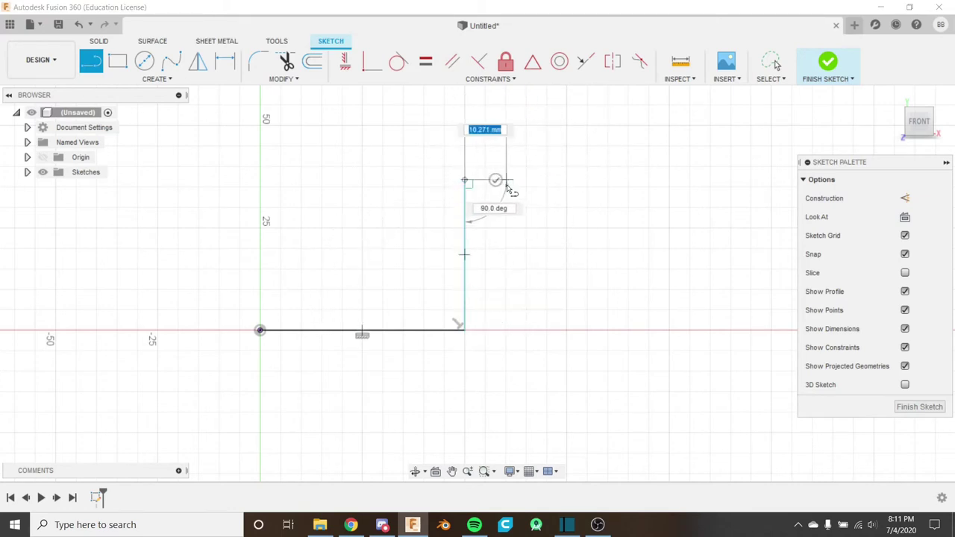
pyautogui.press('Escape')
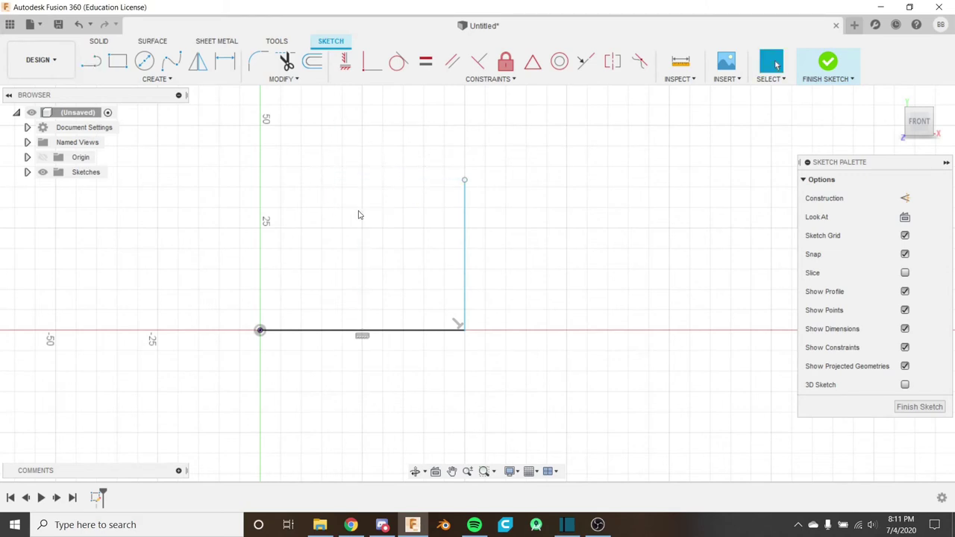
# Step: Replace the upright line with a perpendicular line about 64 mm long crossing the horizontal line at its middle
pyautogui.press('Delete')
pyautogui.press('l')
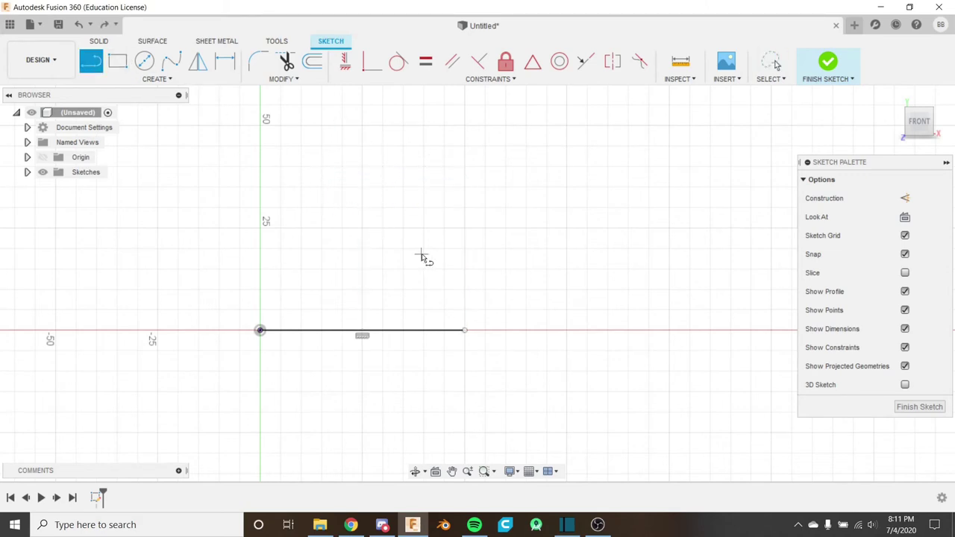
pyautogui.click(362, 228)
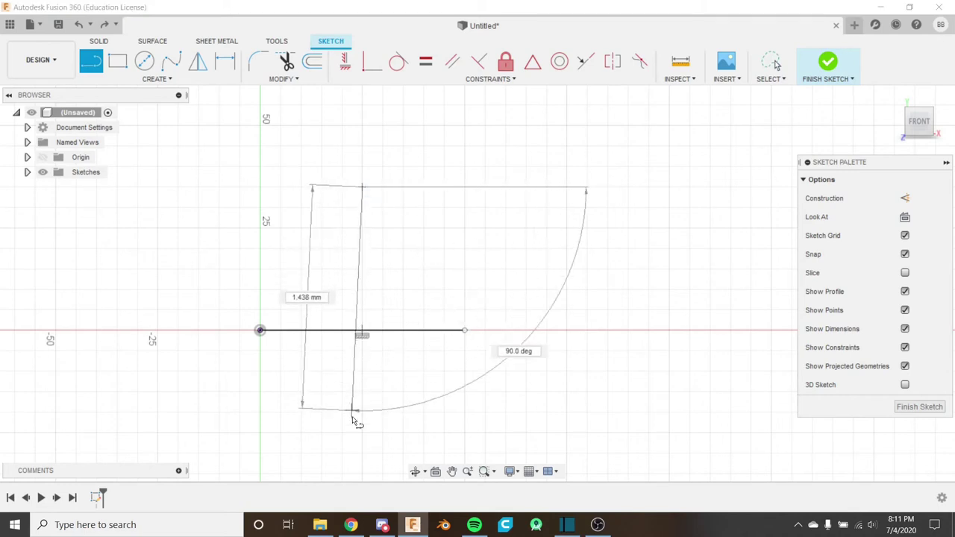
pyautogui.doubleClick(362, 448)
pyautogui.press('Escape')
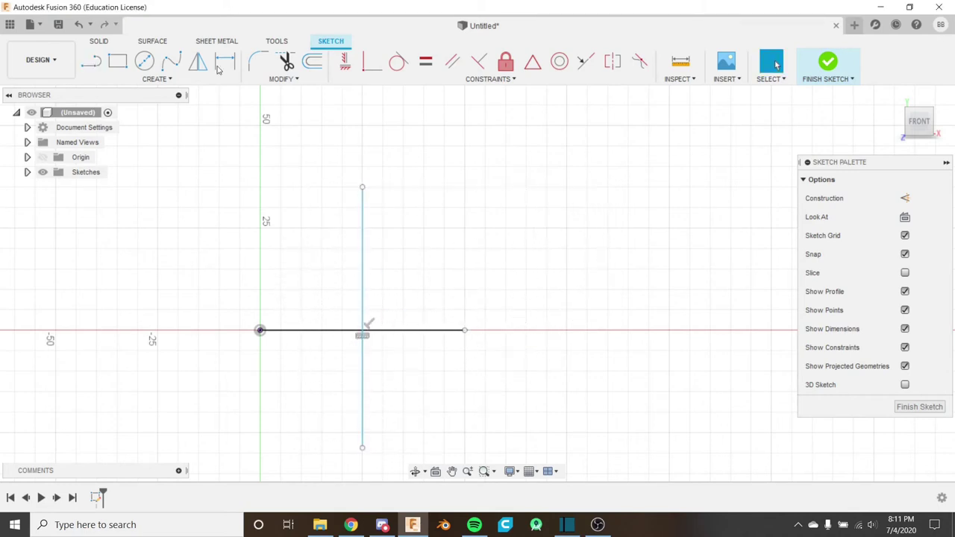
# Step: Place a sketch point on the horizontal line's midpoint where the two lines cross, and inspect its midpoint constraint
pyautogui.click(157, 79)
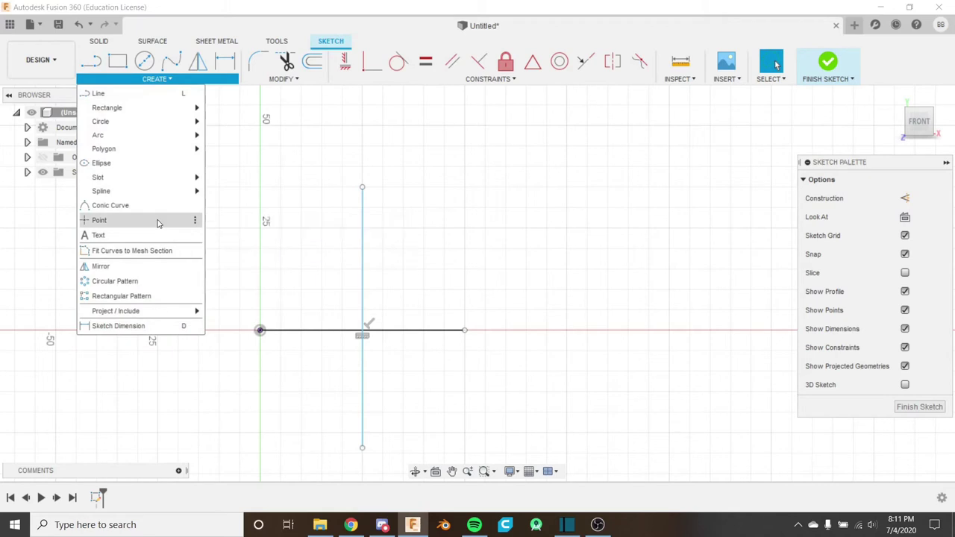
pyautogui.click(157, 220)
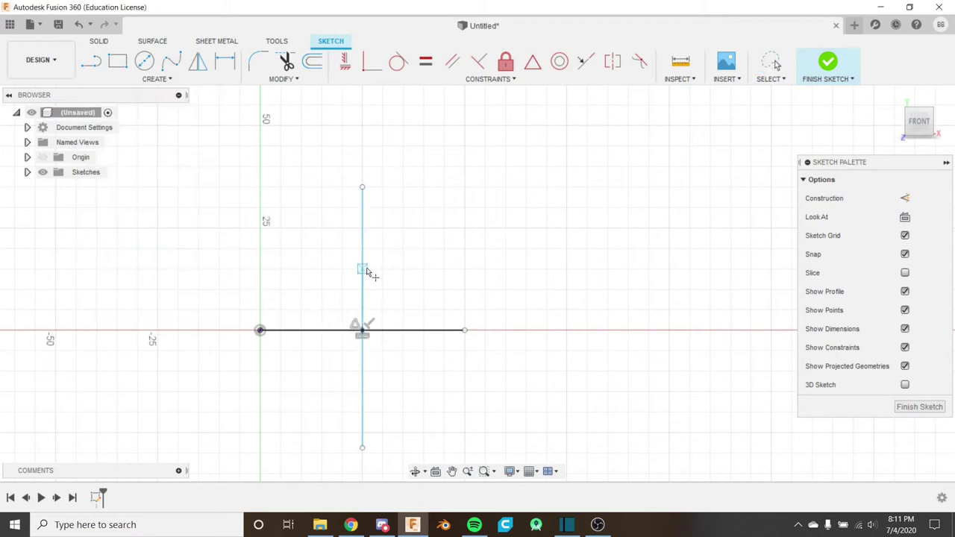
pyautogui.press('Escape')
pyautogui.scroll(5, 364, 329)
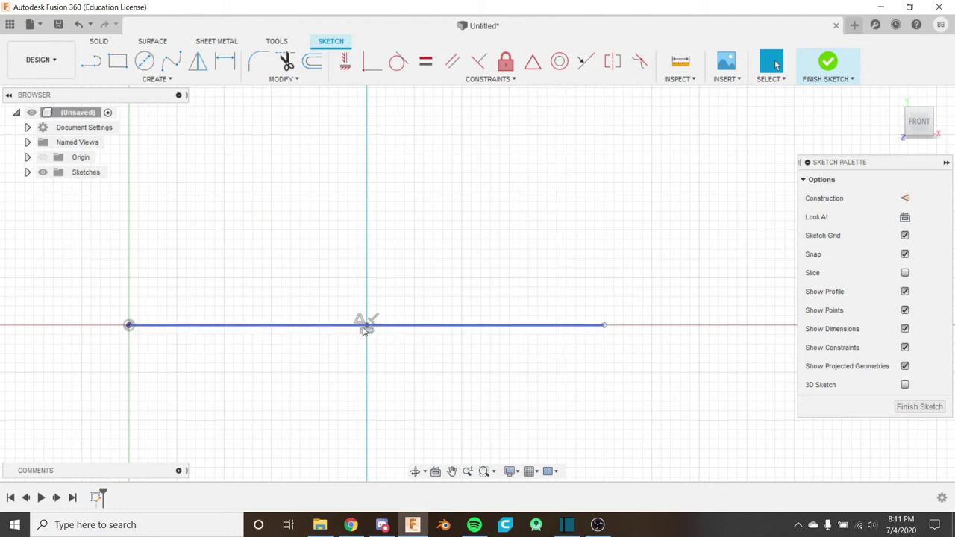
pyautogui.scroll(-5, 365, 328)
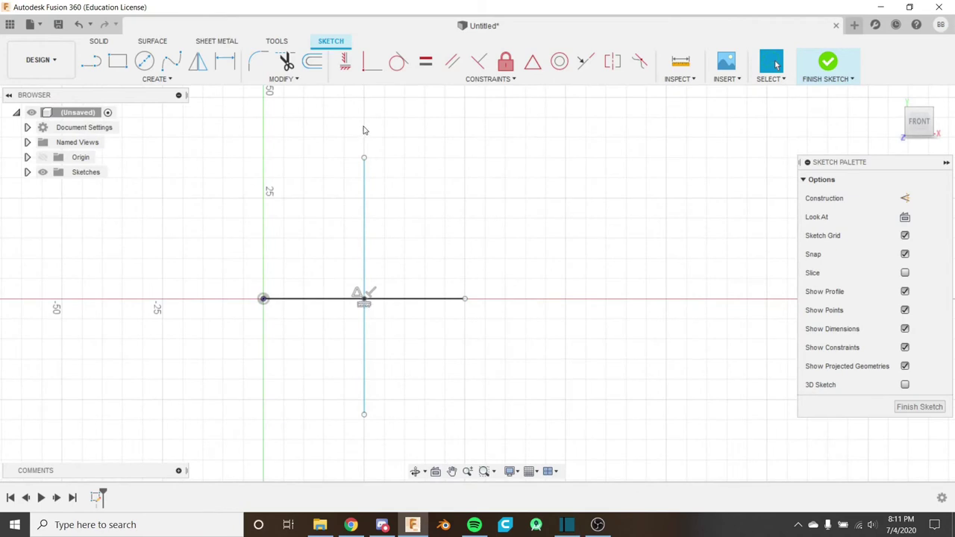
pyautogui.scroll(3, 363, 296)
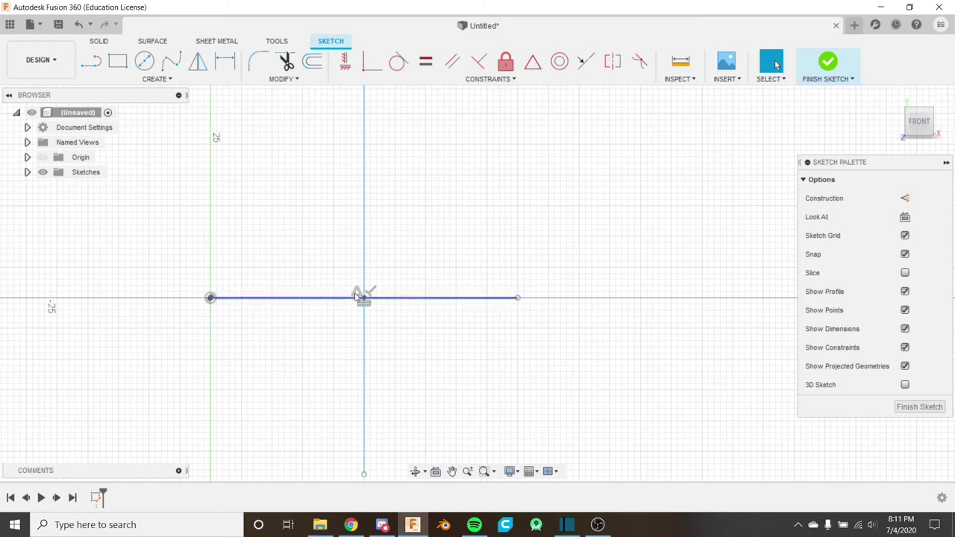
pyautogui.scroll(-2, 340, 287)
pyautogui.click(157, 78)
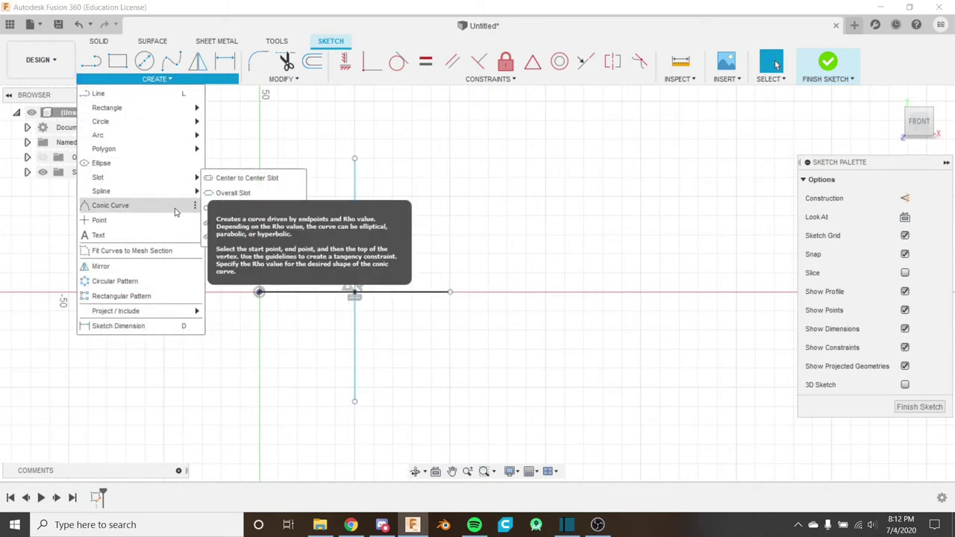
pyautogui.click(156, 269)
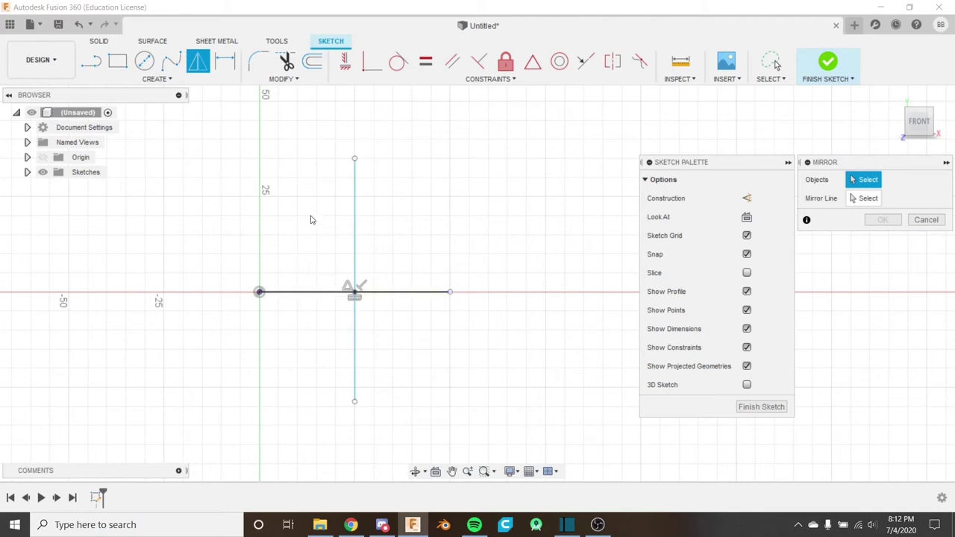
pyautogui.click(925, 221)
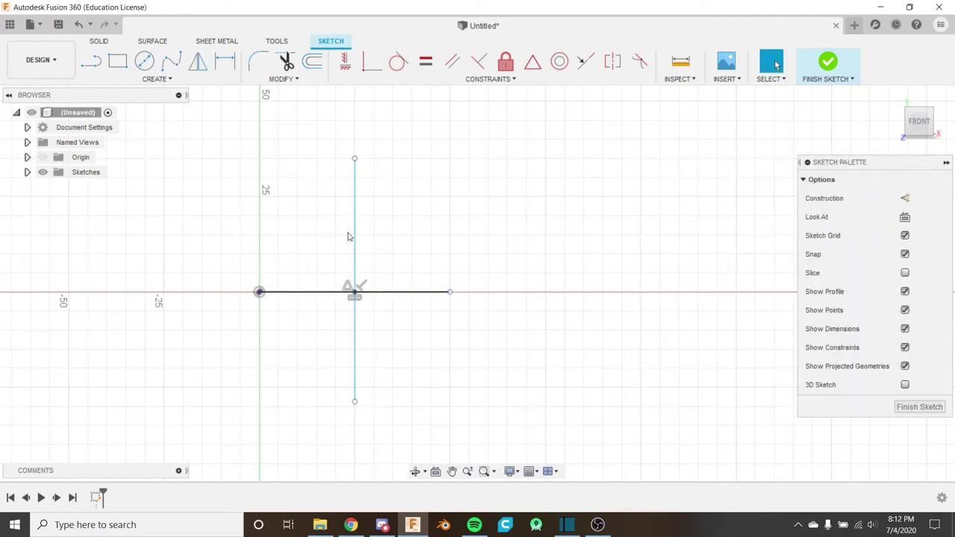
pyautogui.press('t')
pyautogui.press('Escape')
# Step: Undo the sketch point and both crossing lines, leaving the sketch empty
pyautogui.click(79, 25)
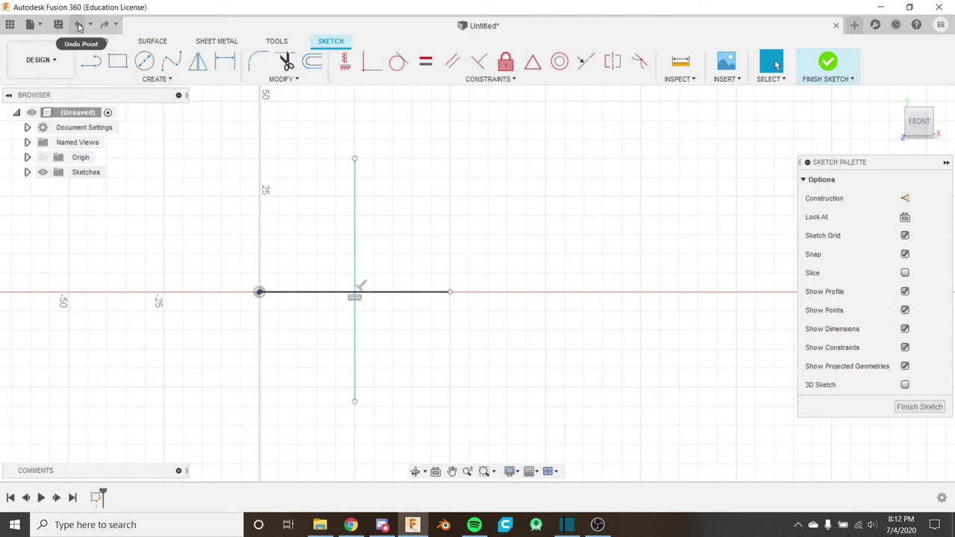
pyautogui.click(79, 25)
pyautogui.click(79, 25)
# Step: Draw a vertical line about 25 mm long upward from the origin
pyautogui.click(91, 62)
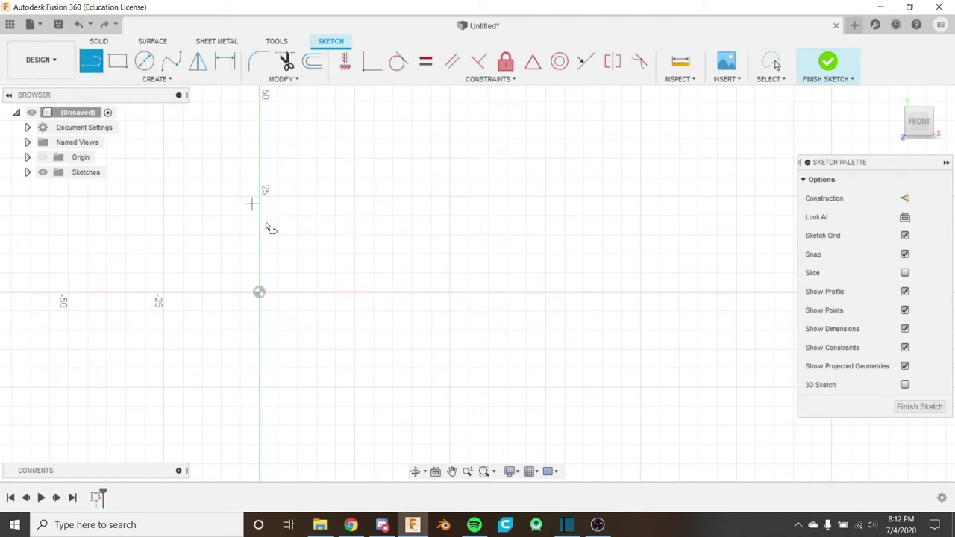
pyautogui.moveTo(290, 237); pyautogui.dragTo(446, 258, button='middle')
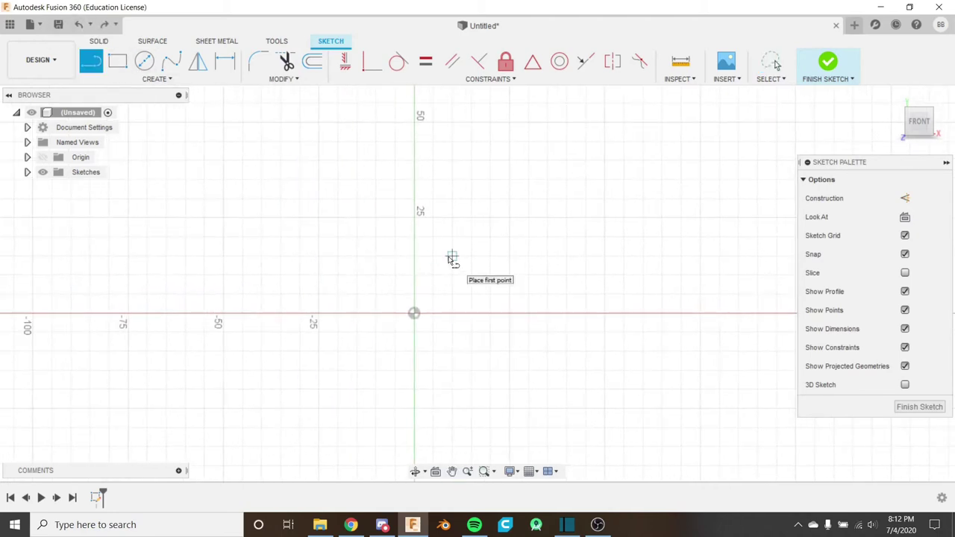
pyautogui.click(414, 314)
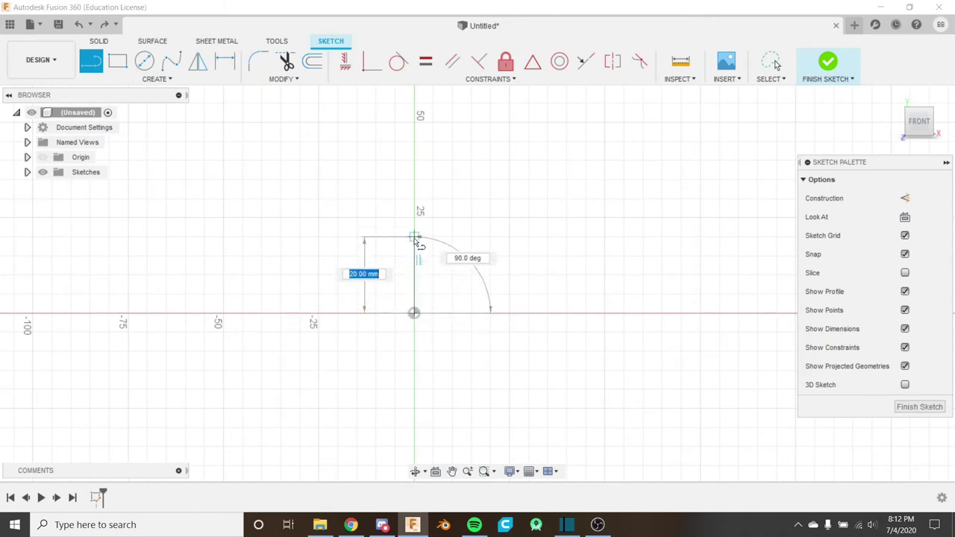
pyautogui.click(414, 218)
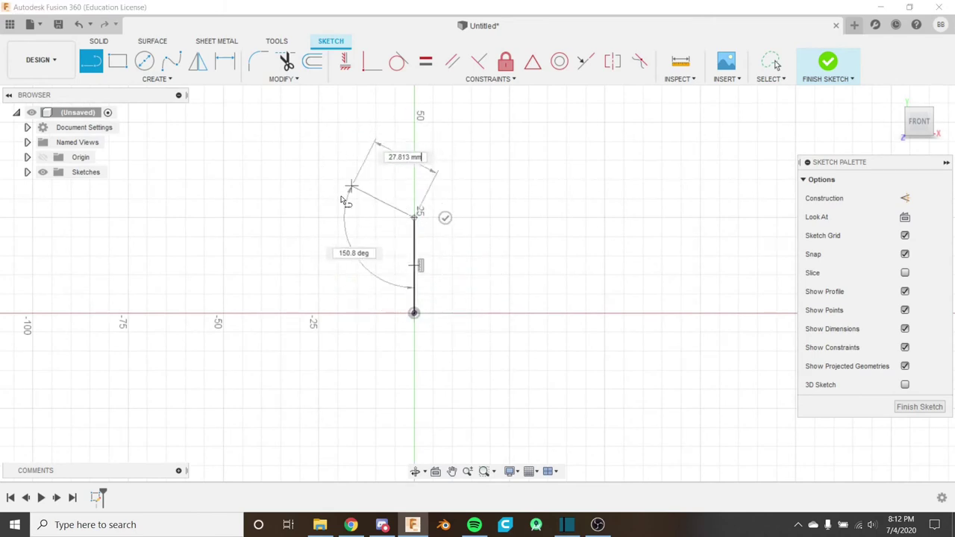
pyautogui.press('Escape')
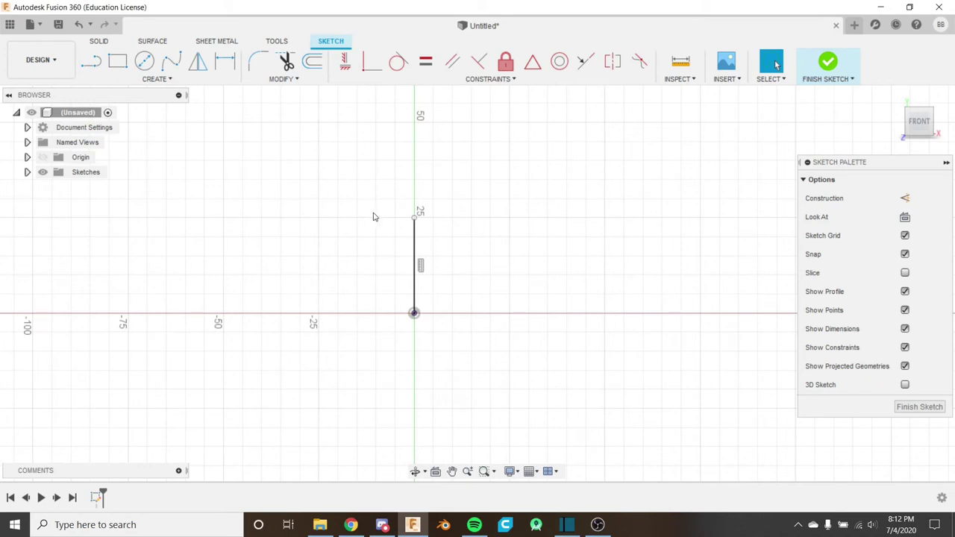
# Step: Draw a circle with a radius of about 8.2 mm on the negative side of the vertical line, clear of it
pyautogui.press('c')
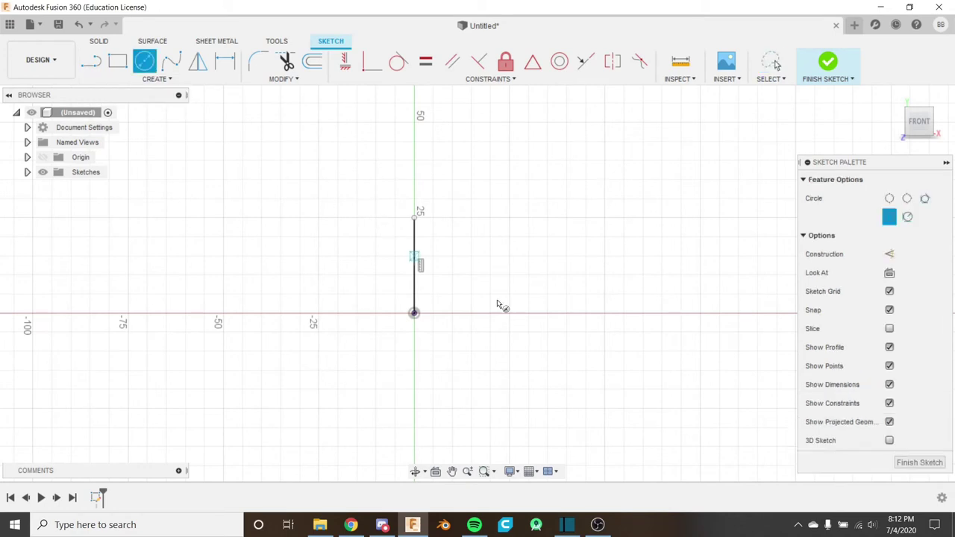
pyautogui.click(304, 266)
pyautogui.click(333, 292)
pyautogui.press('Escape')
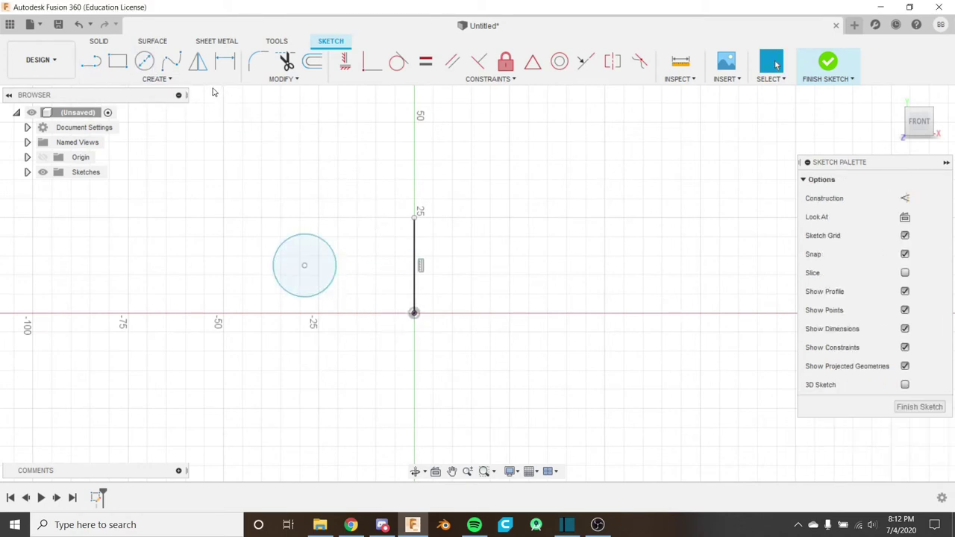
# Step: Mirror the circle to the other side, using the vertical line as the mirror line
pyautogui.click(156, 79)
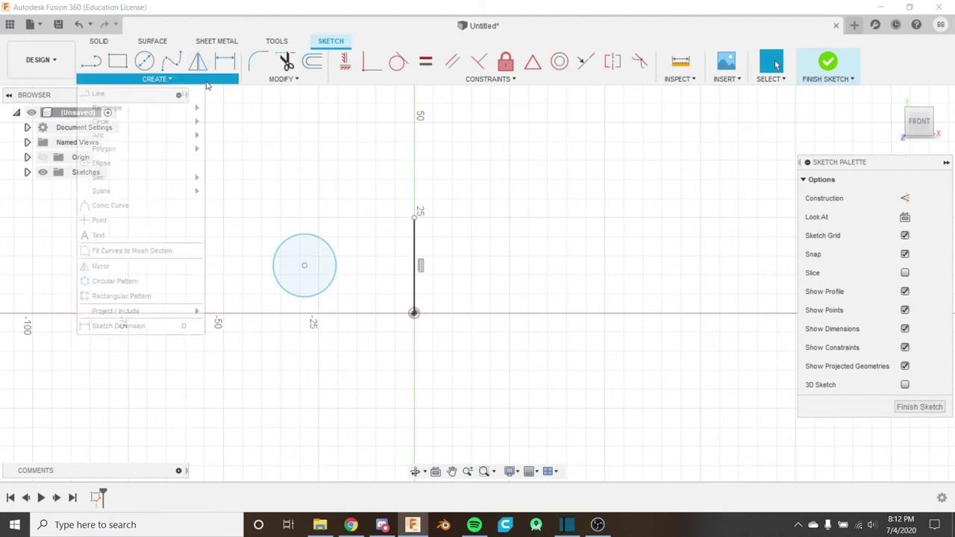
pyautogui.click(142, 270)
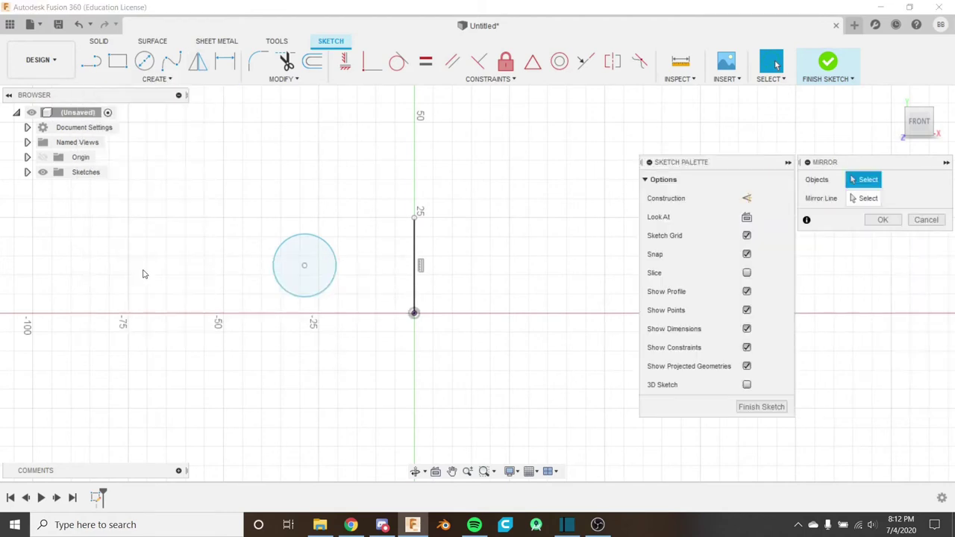
pyautogui.click(338, 277)
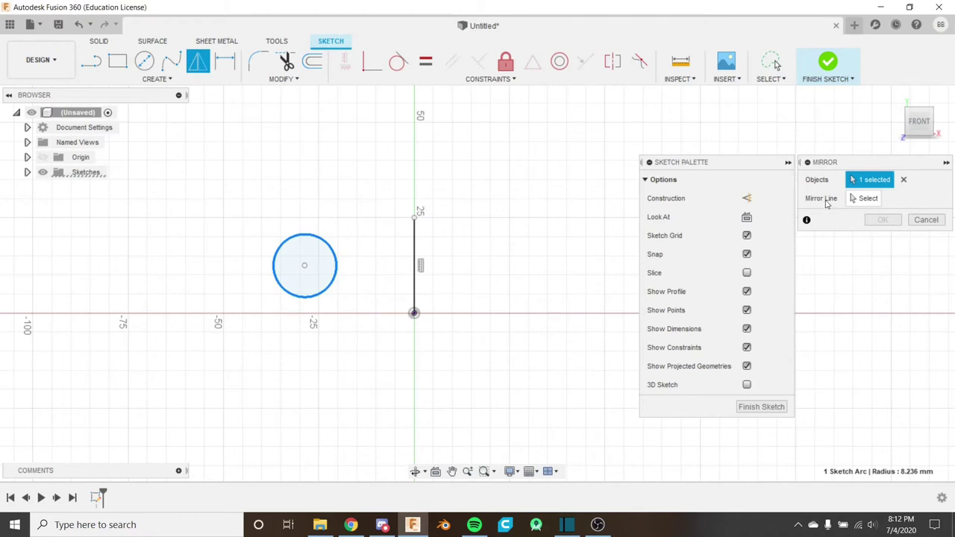
pyautogui.click(858, 198)
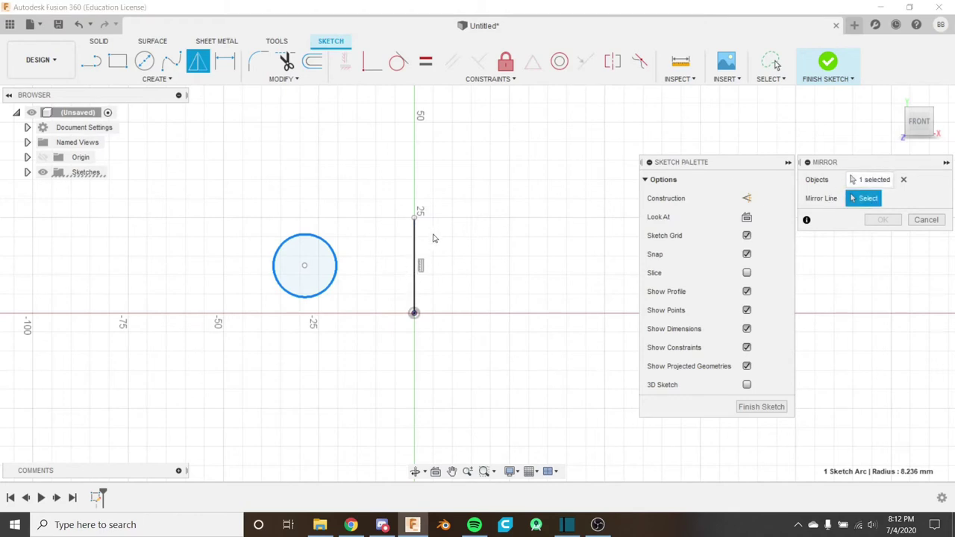
pyautogui.click(416, 255)
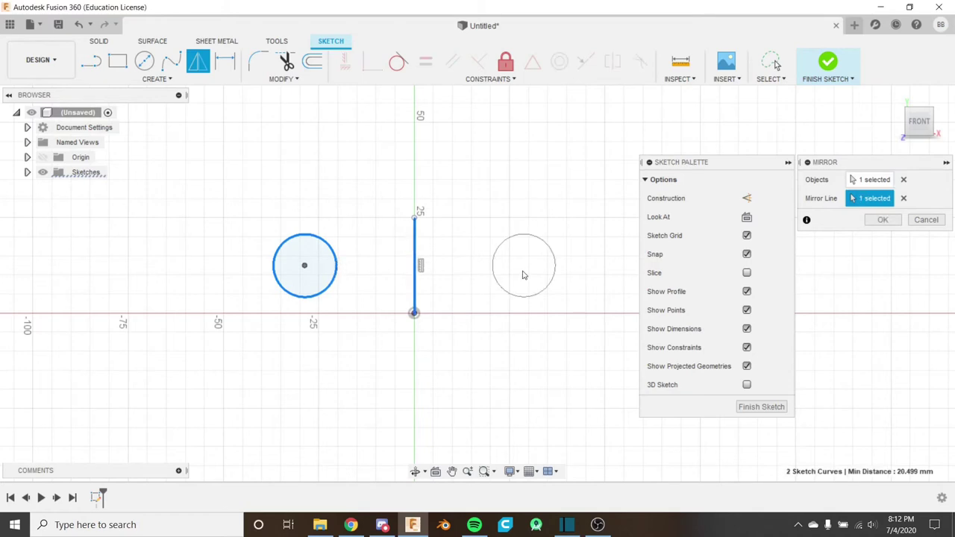
pyautogui.click(882, 220)
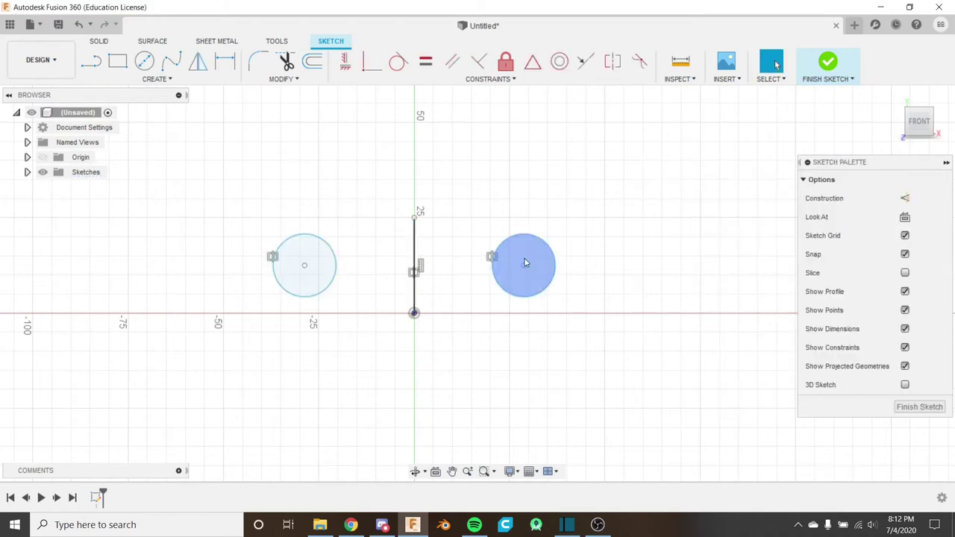
pyautogui.click(528, 280)
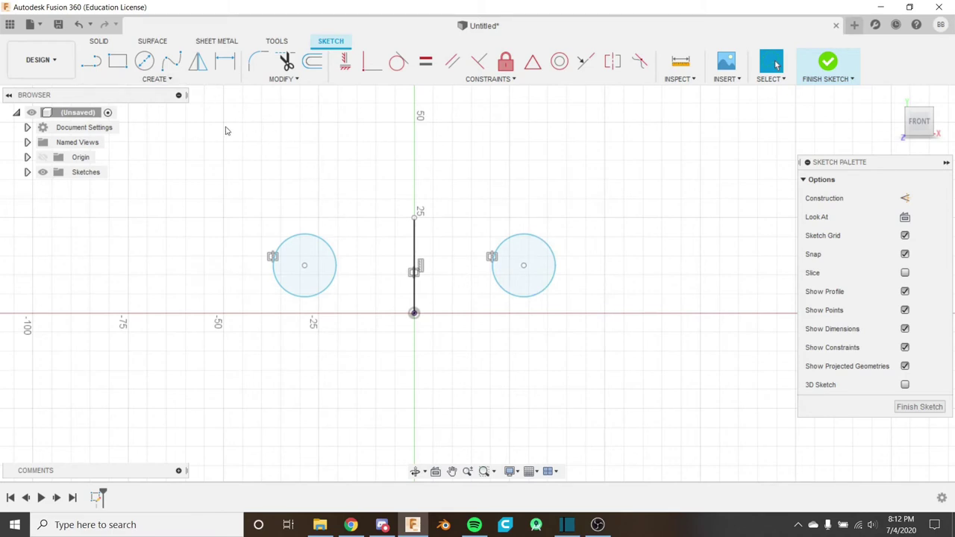
pyautogui.click(153, 79)
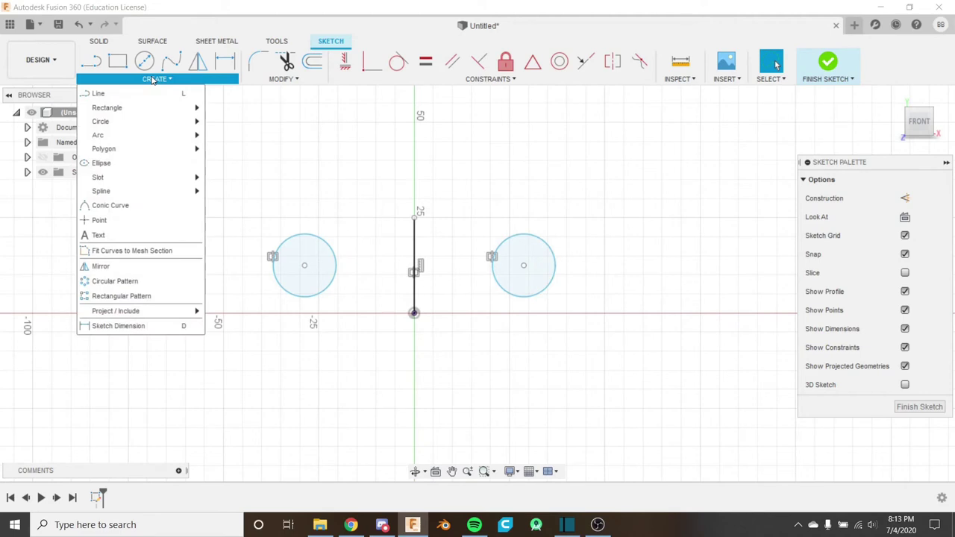
pyautogui.click(153, 79)
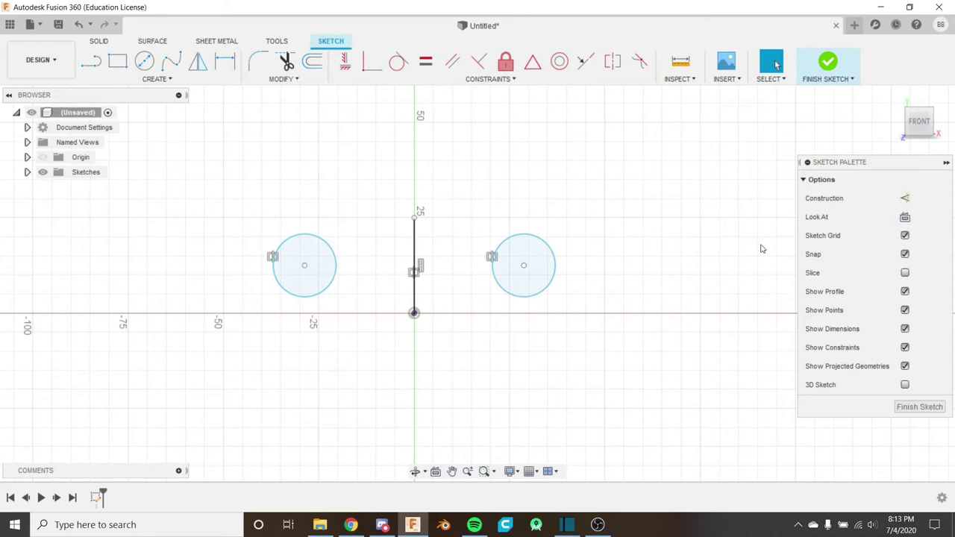
pyautogui.scroll(-2, 445, 280)
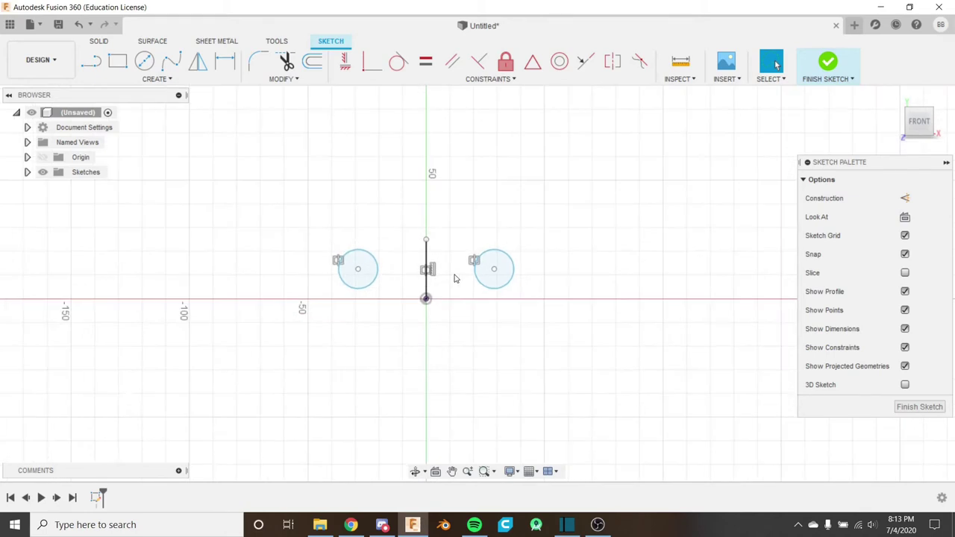
# Step: Undo the mirror, the circle and the vertical line to empty the sketch
pyautogui.click(79, 24)
pyautogui.click(80, 24)
pyautogui.click(79, 23)
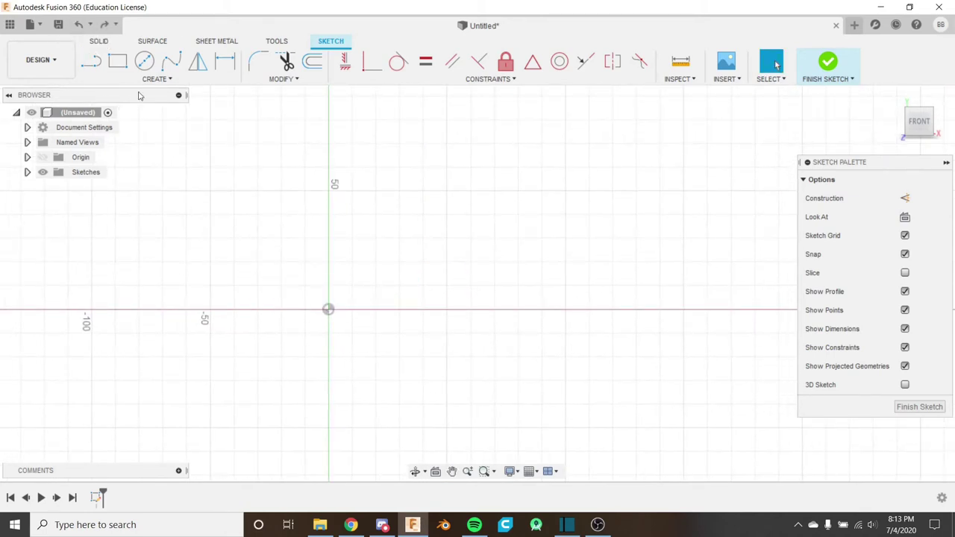
# Step: Draw a vertical line about 14 mm long upward from the origin
pyautogui.scroll(3, 334, 249)
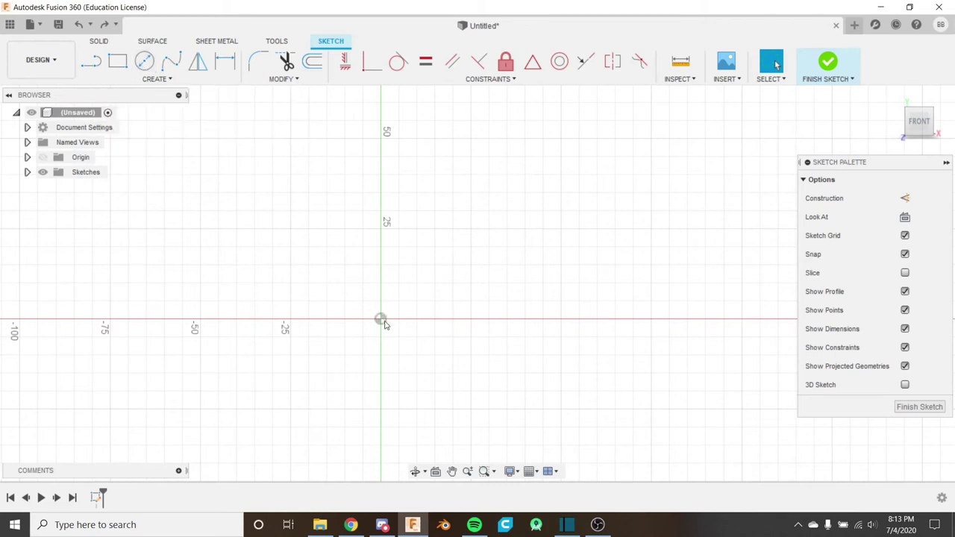
pyautogui.scroll(2, 380, 320)
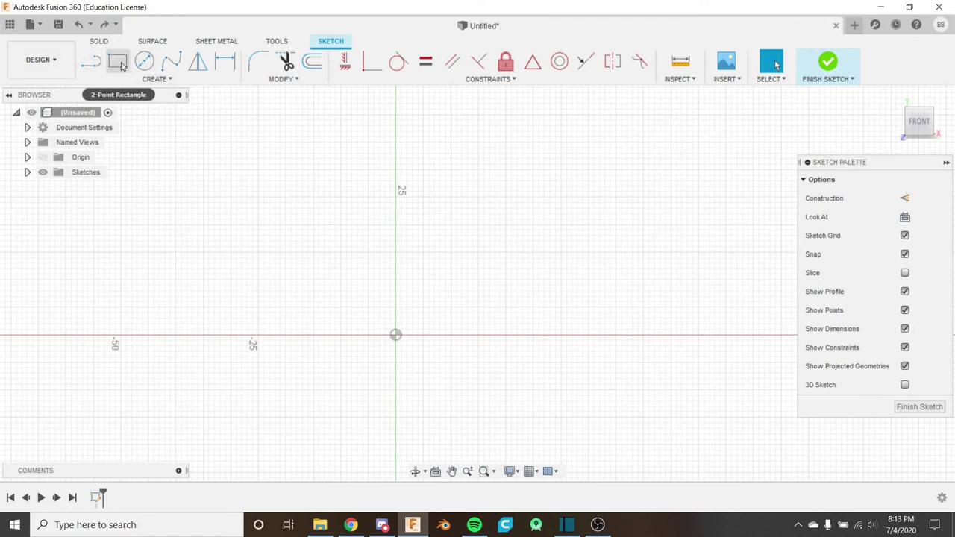
pyautogui.click(93, 65)
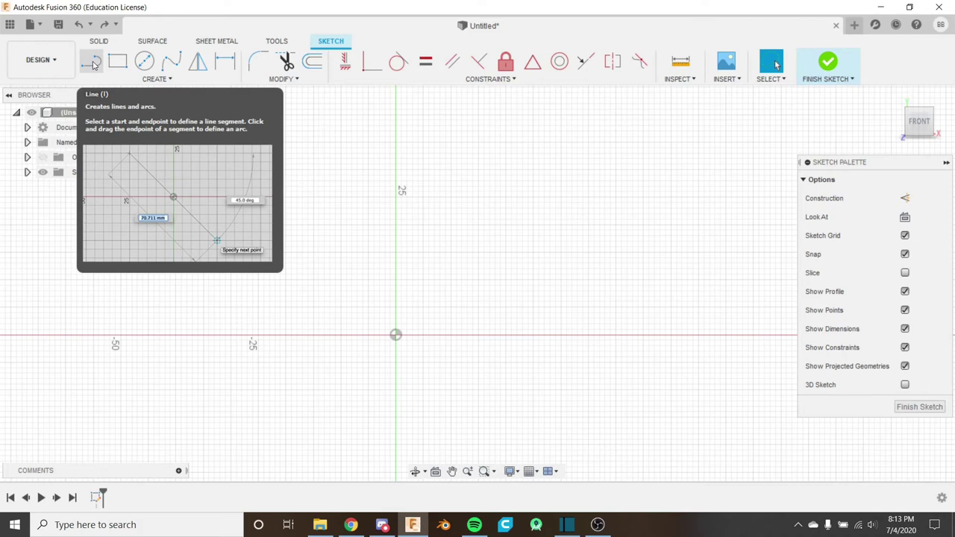
pyautogui.click(92, 64)
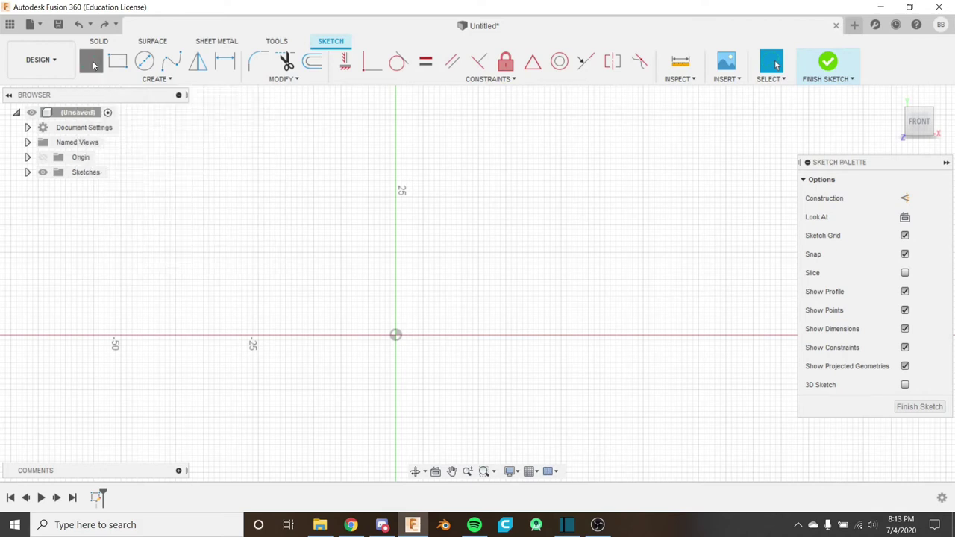
pyautogui.click(396, 334)
pyautogui.click(395, 258)
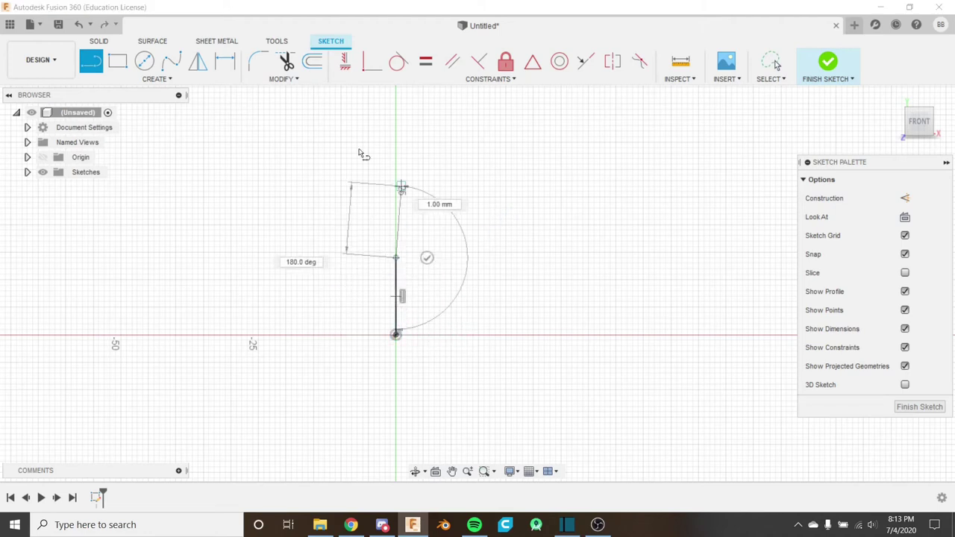
pyautogui.press('Escape')
# Step: Draw a center diameter circle on the vertical line's upper end, with its edge passing through the line's middle
pyautogui.click(144, 61)
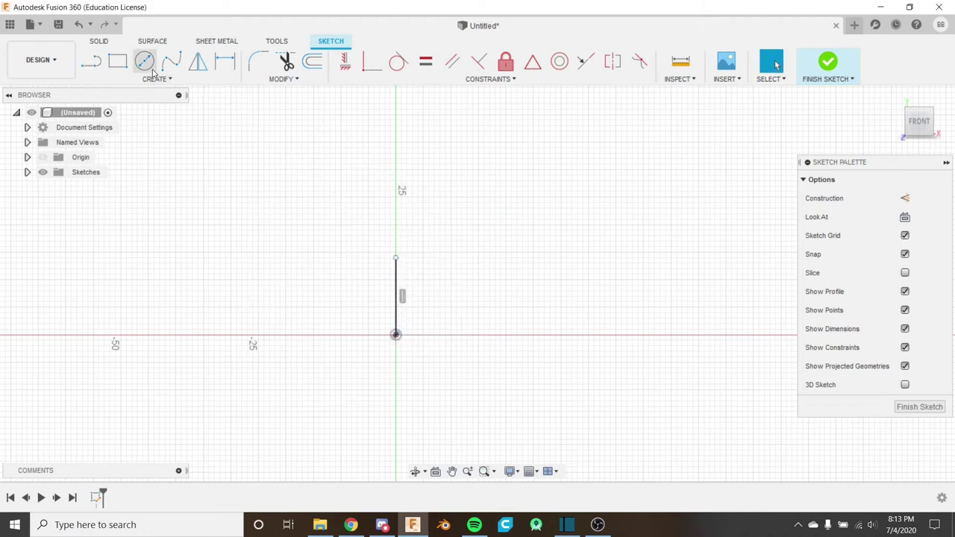
pyautogui.click(395, 258)
pyautogui.click(436, 264)
pyautogui.press('Escape')
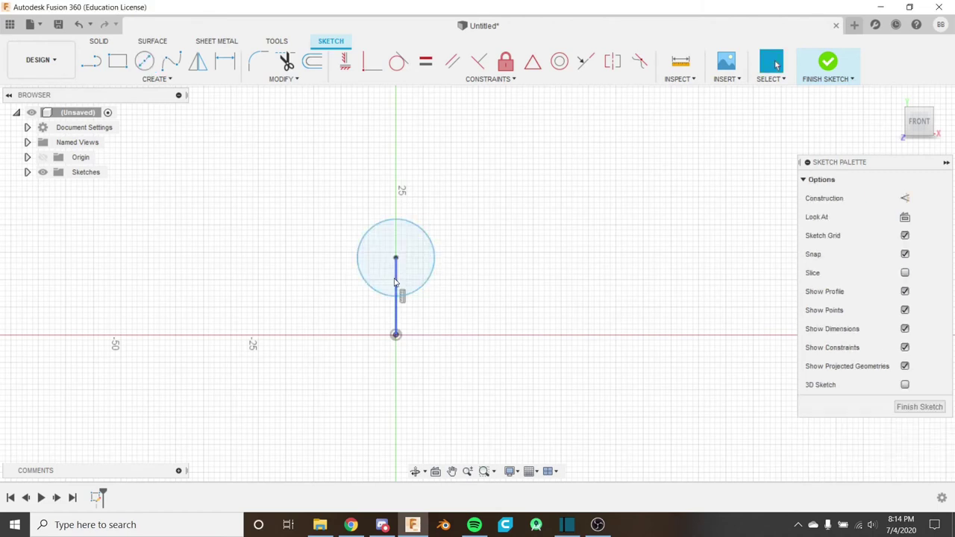
pyautogui.scroll(5, 395, 280)
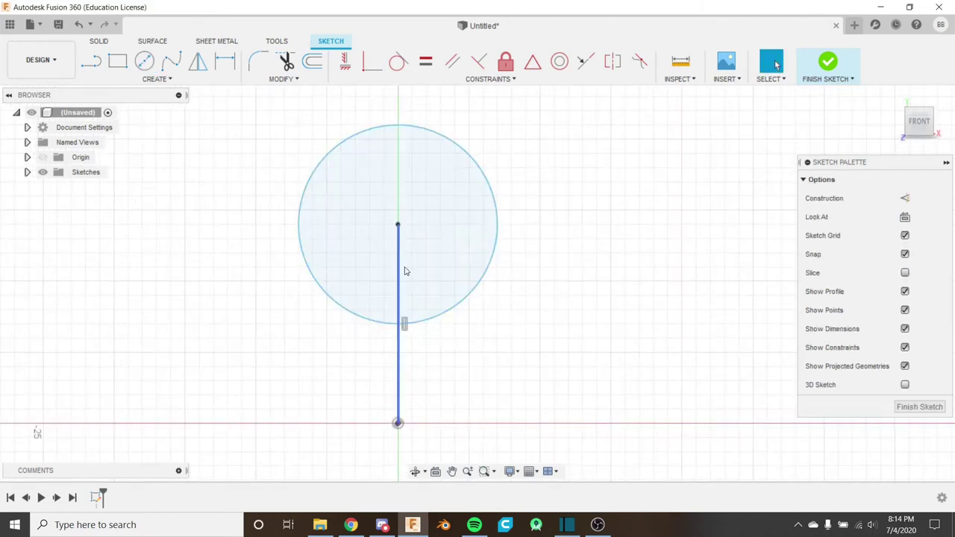
pyautogui.moveTo(405, 271); pyautogui.dragTo(463, 308, button='middle')
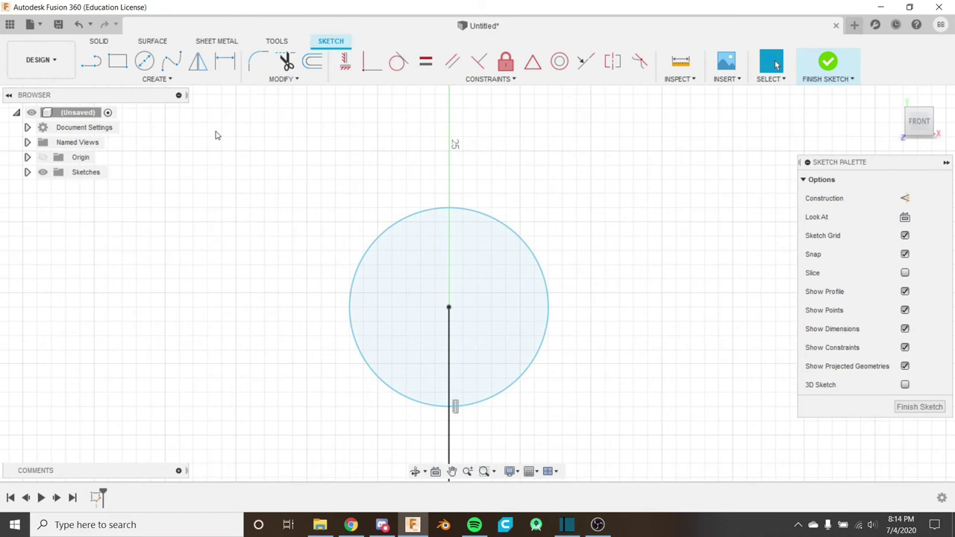
pyautogui.scroll(-1, 484, 301)
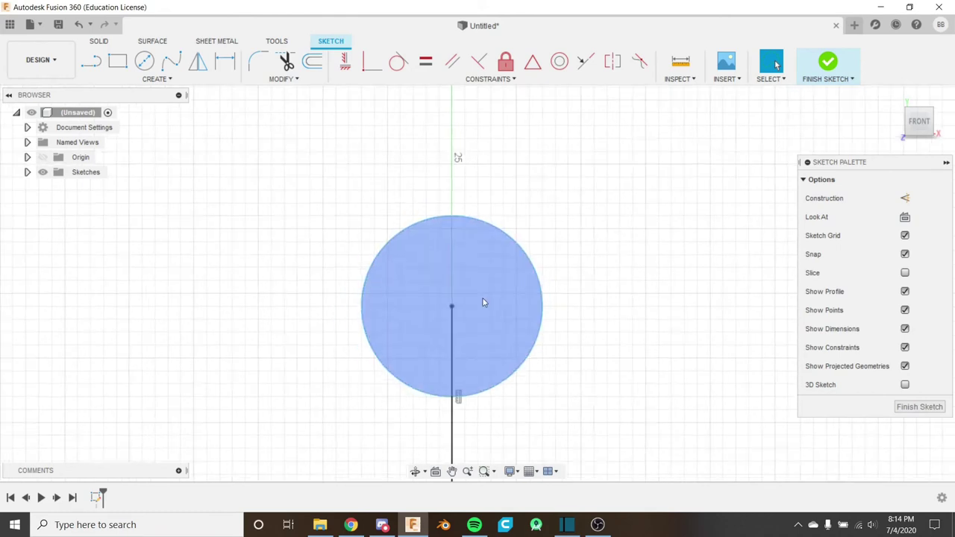
pyautogui.moveTo(468, 376); pyautogui.dragTo(410, 283, button='middle')
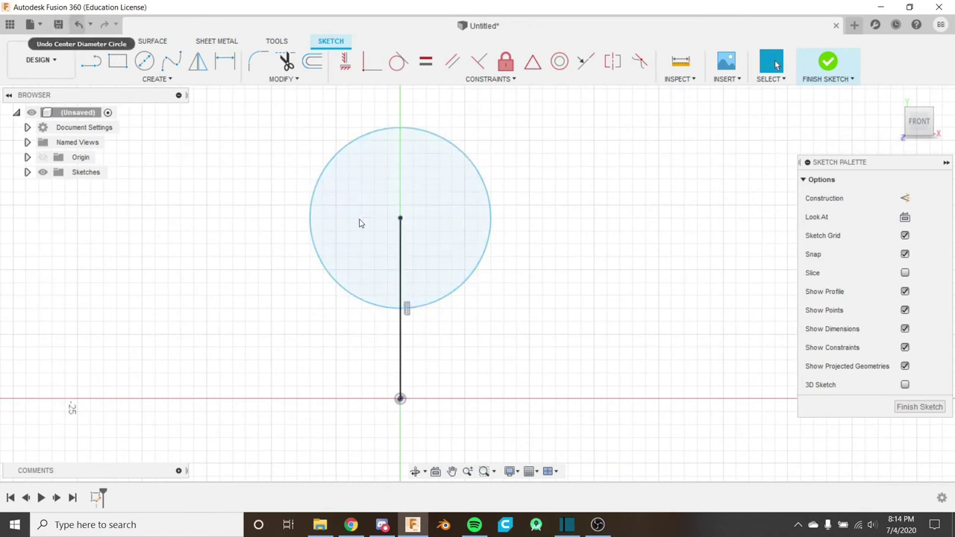
# Step: Replace the circle with a 2-point circle spanning from the vertical line's upper end to the origin
pyautogui.hotkey('ctrl', 'z')
pyautogui.moveTo(359, 223); pyautogui.dragTo(365, 246, button='middle')
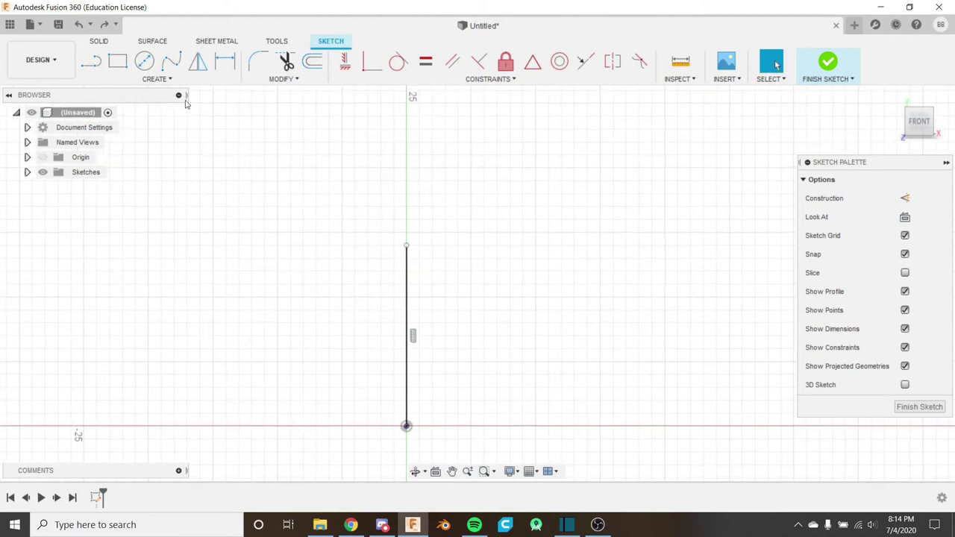
pyautogui.click(186, 79)
pyautogui.moveTo(174, 120)
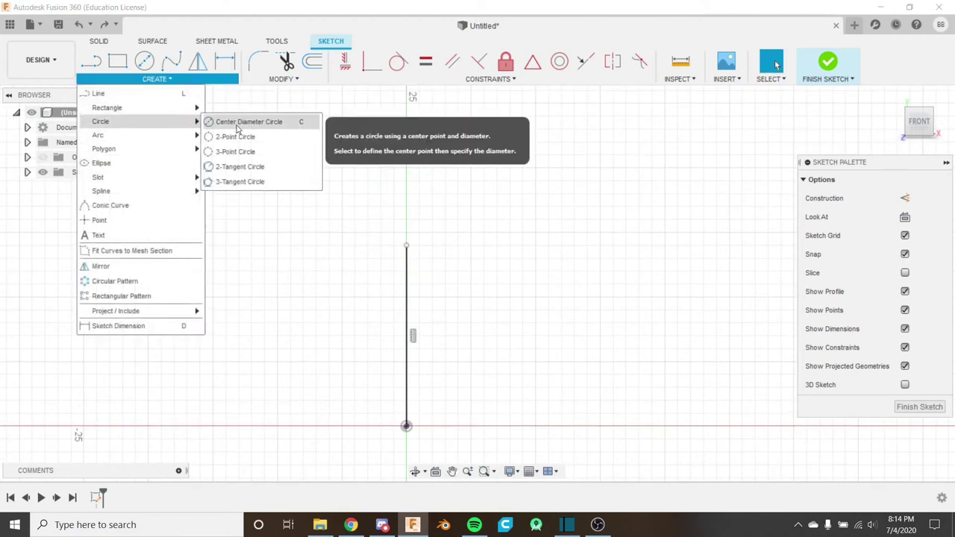
pyautogui.click(262, 138)
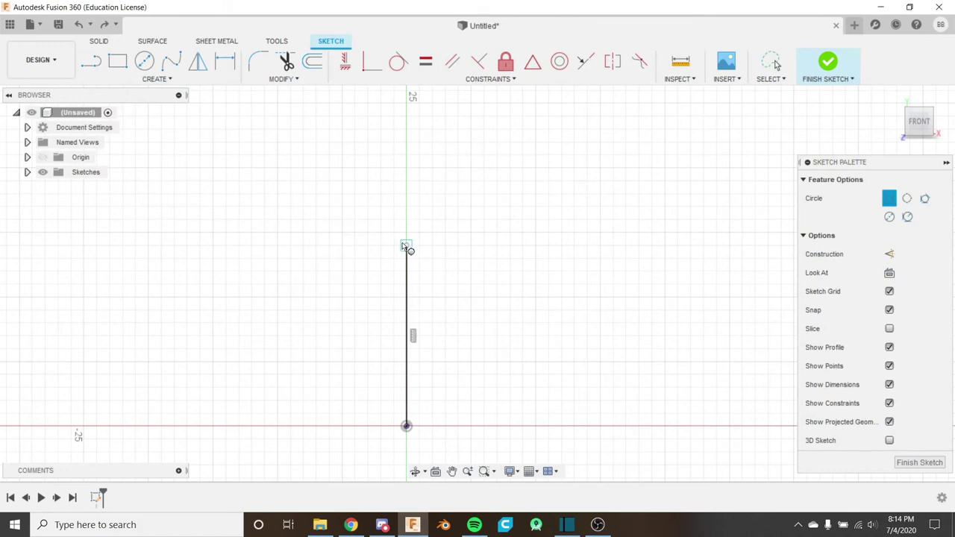
pyautogui.click(405, 247)
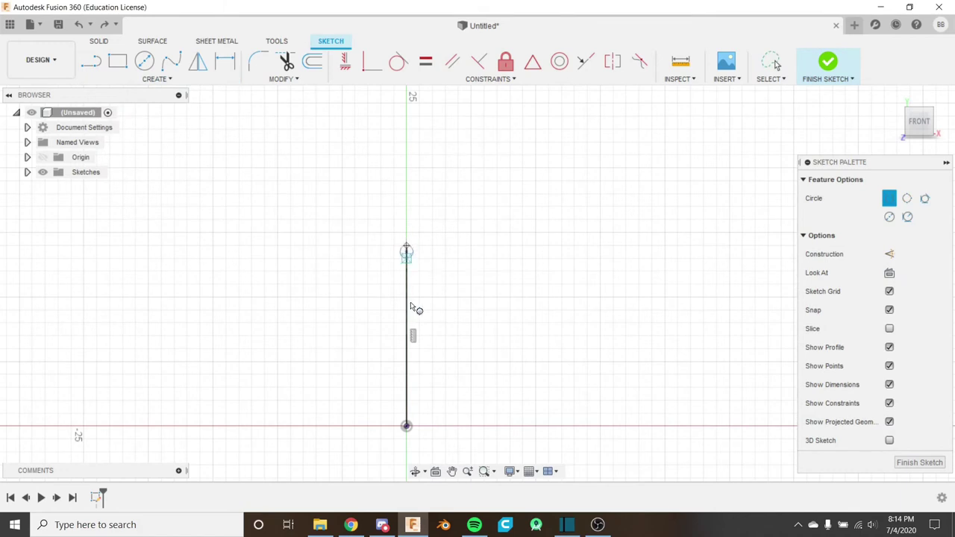
pyautogui.click(407, 424)
pyautogui.press('Escape')
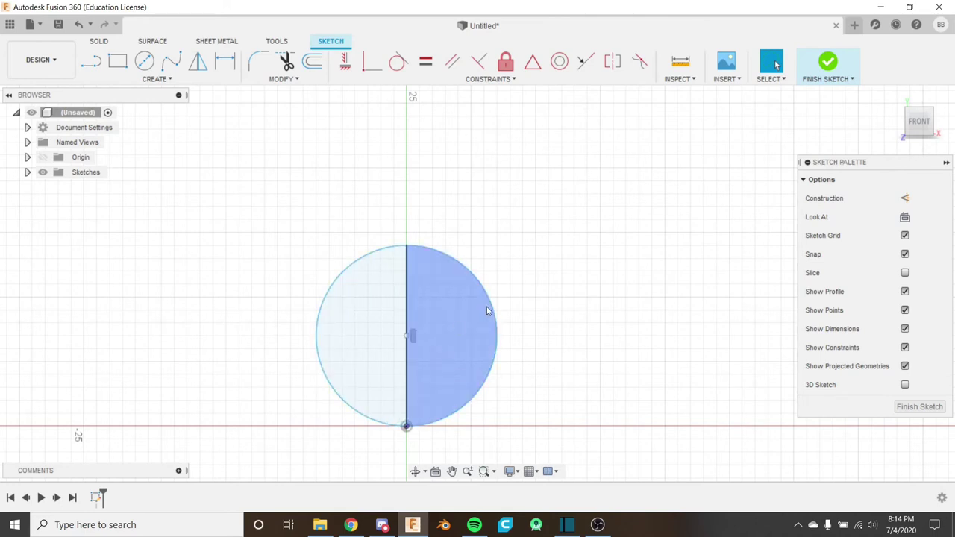
# Step: Convert the vertical line inside the circle to a construction line
pyautogui.click(406, 322)
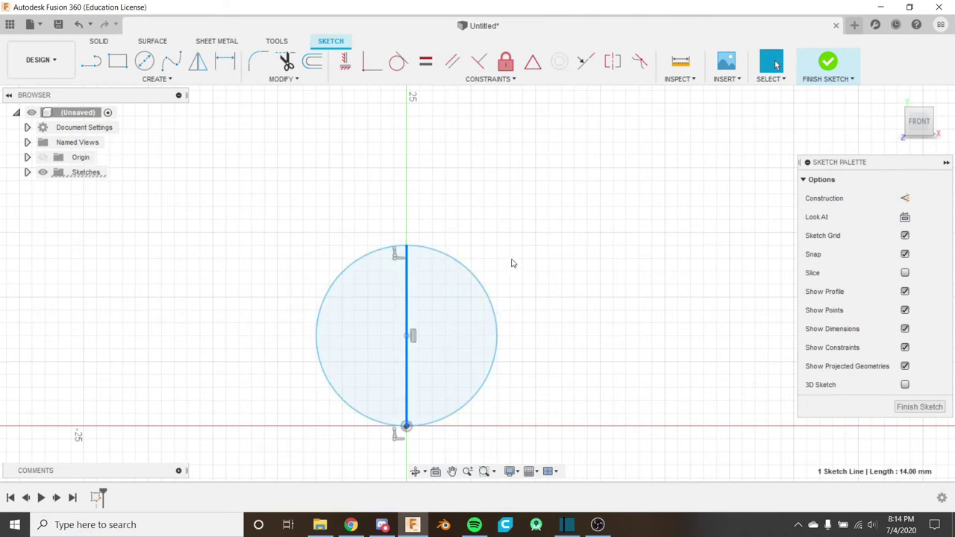
pyautogui.click(905, 198)
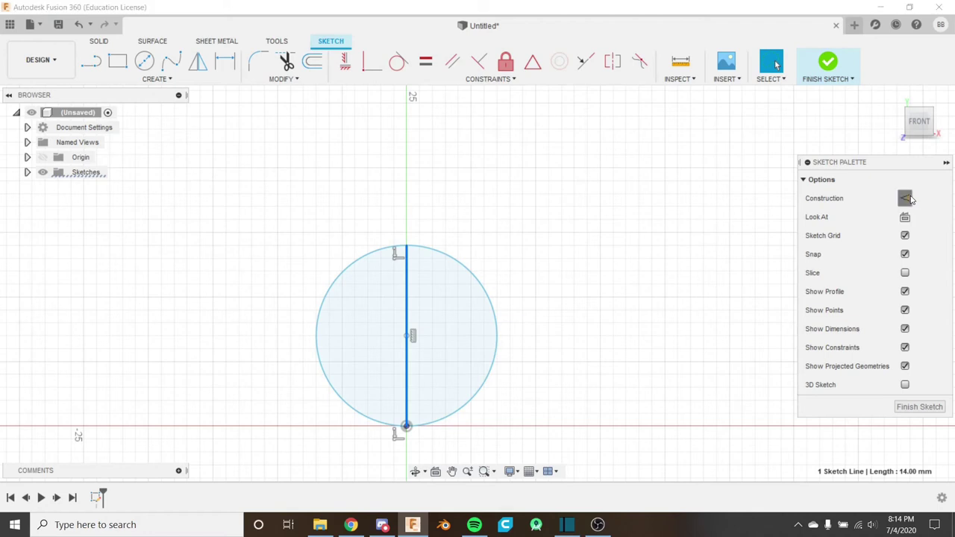
pyautogui.click(485, 247)
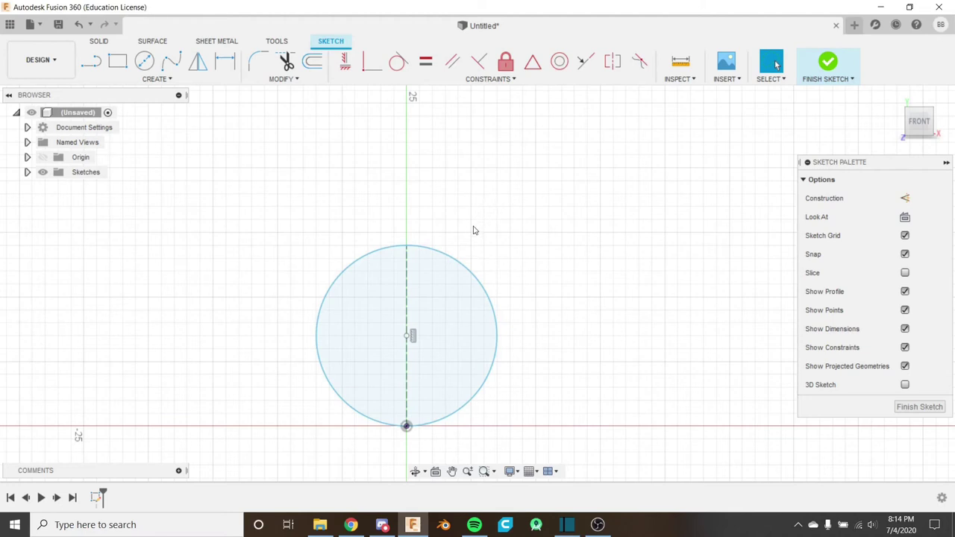
pyautogui.click(456, 288)
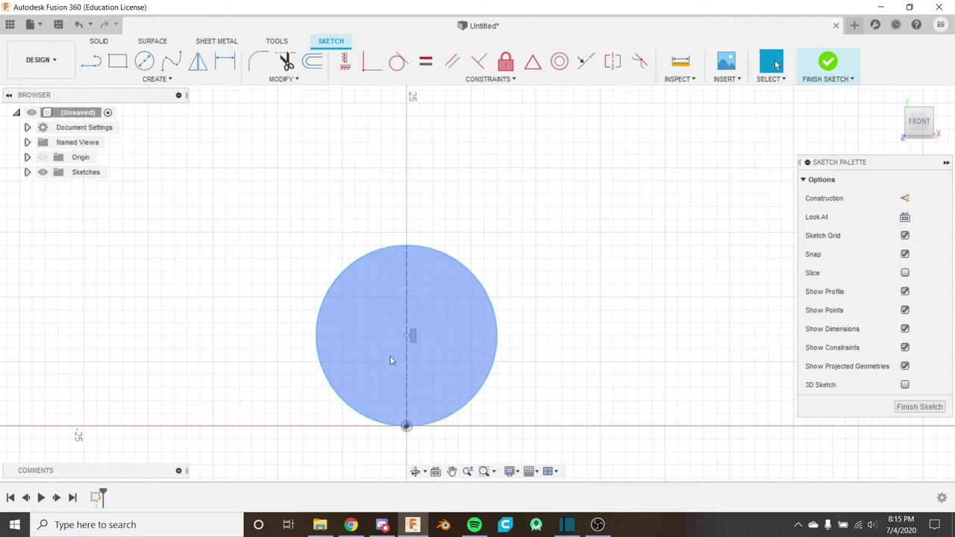
pyautogui.scroll(-3, 336, 273)
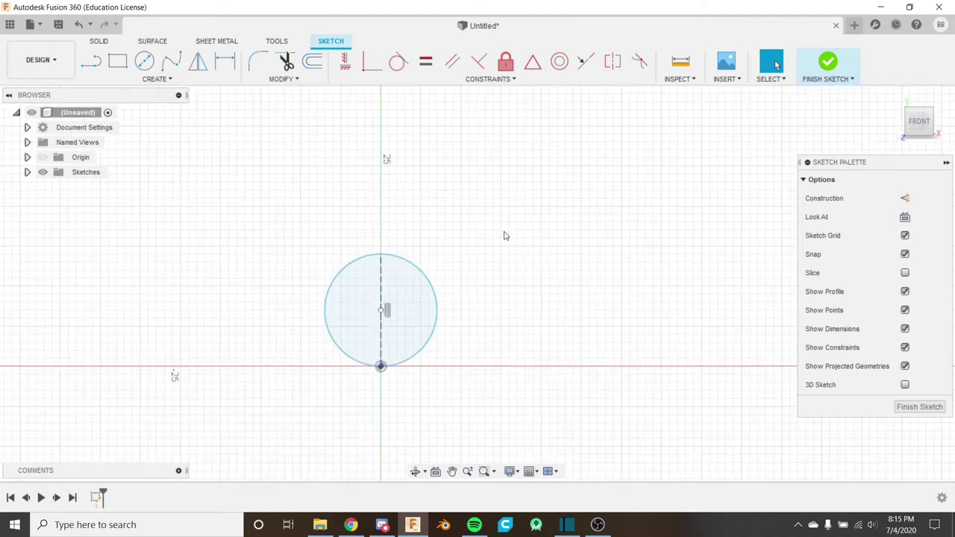
pyautogui.scroll(2, 318, 327)
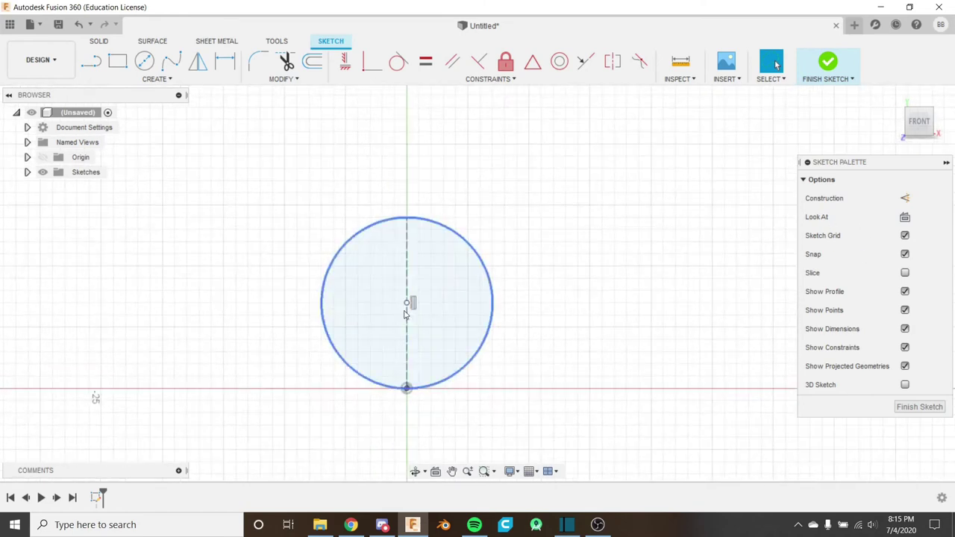
# Step: Switch the vertical line inside the circle to a regular line and back to construction
pyautogui.click(407, 325)
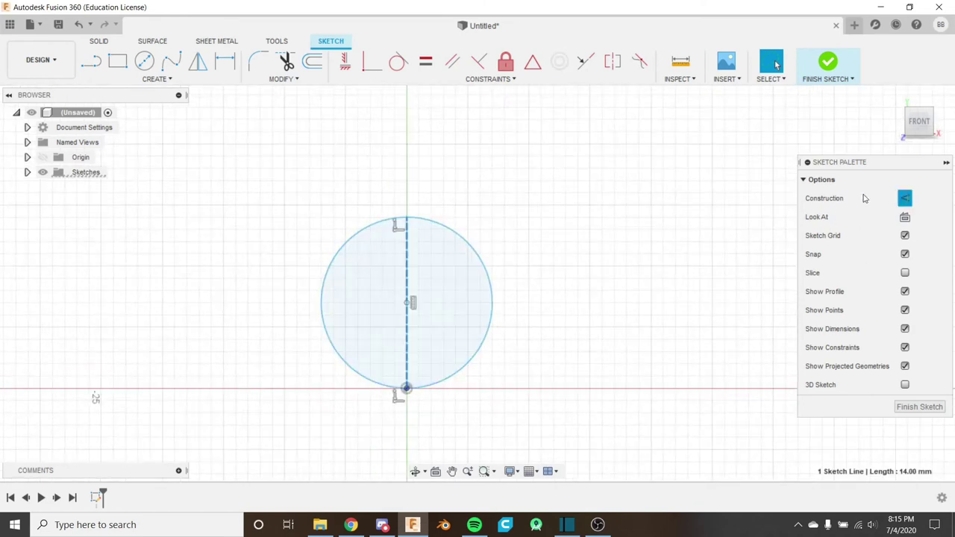
pyautogui.click(904, 199)
pyautogui.click(904, 198)
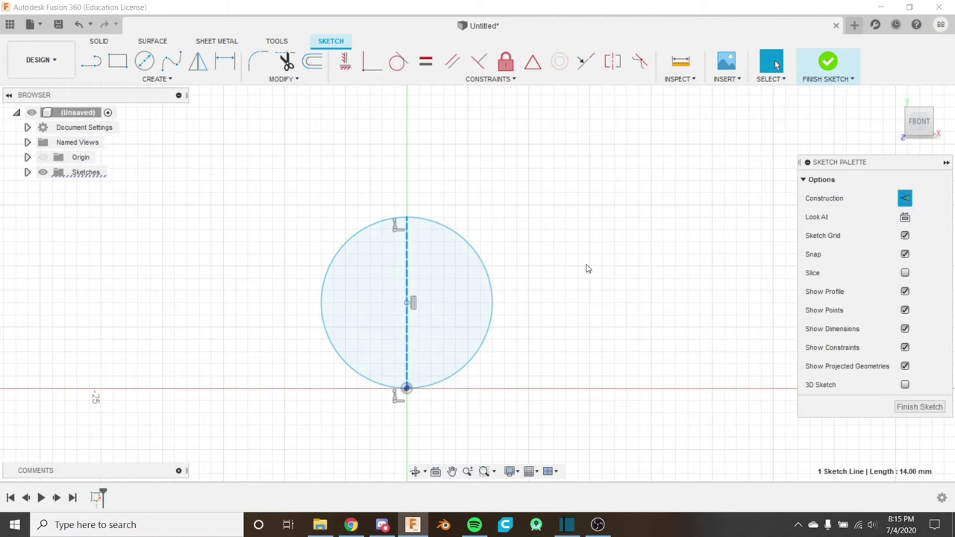
pyautogui.click(586, 266)
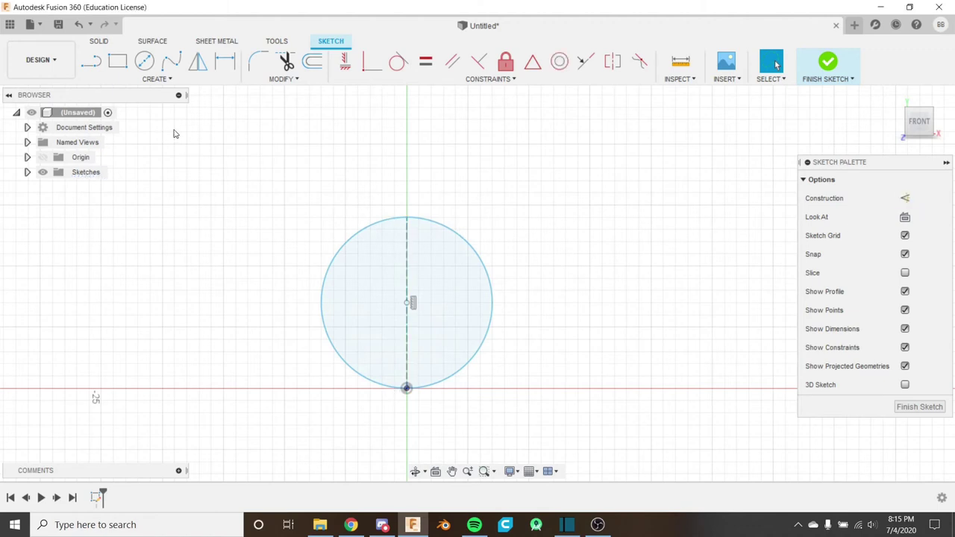
# Step: With construction mode on, draw a diagonal construction line about 12 mm long above and to the right of the circle
pyautogui.click(905, 200)
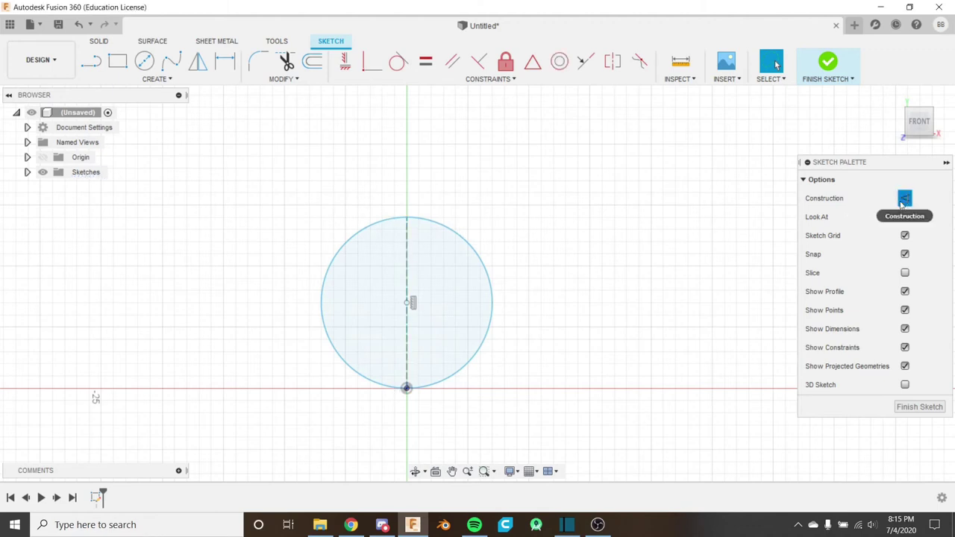
pyautogui.click(92, 62)
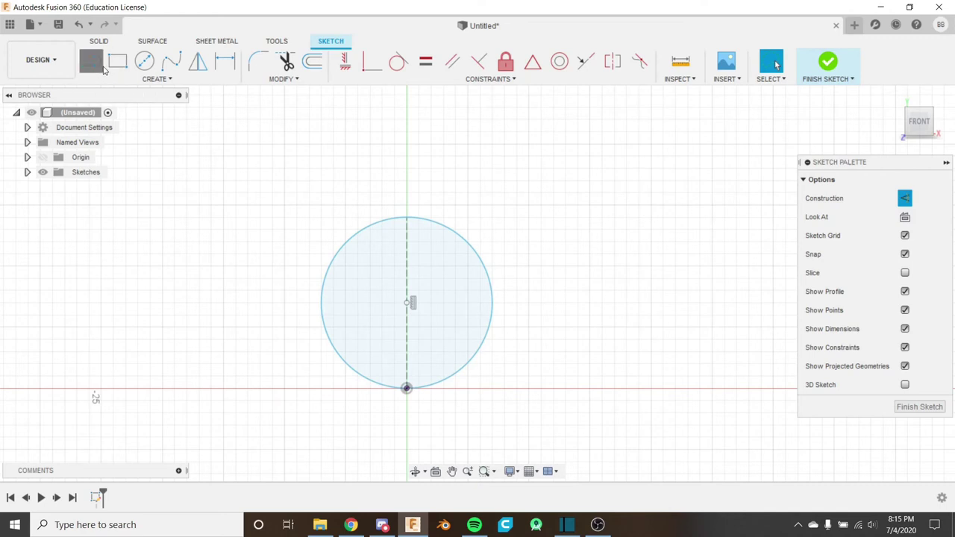
pyautogui.click(455, 157)
pyautogui.click(577, 241)
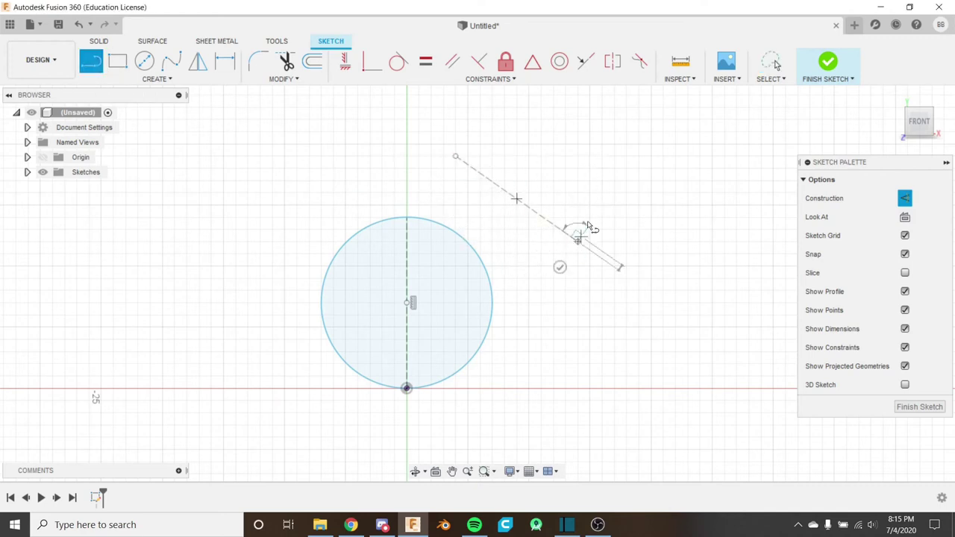
pyautogui.press('Escape')
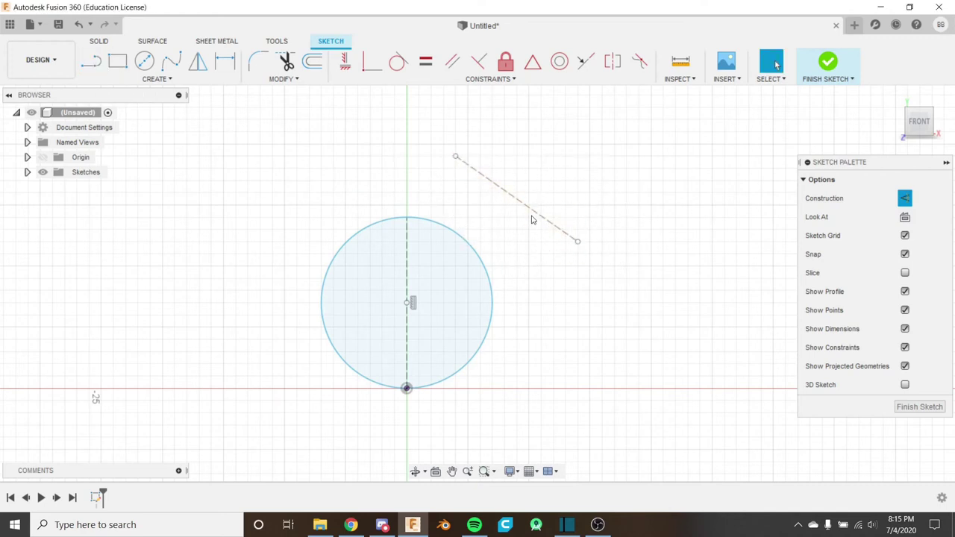
# Step: With construction mode off, draw a 2-point circle of about 6.1 mm radius between the ends of the diagonal construction line
pyautogui.click(157, 78)
pyautogui.moveTo(173, 122)
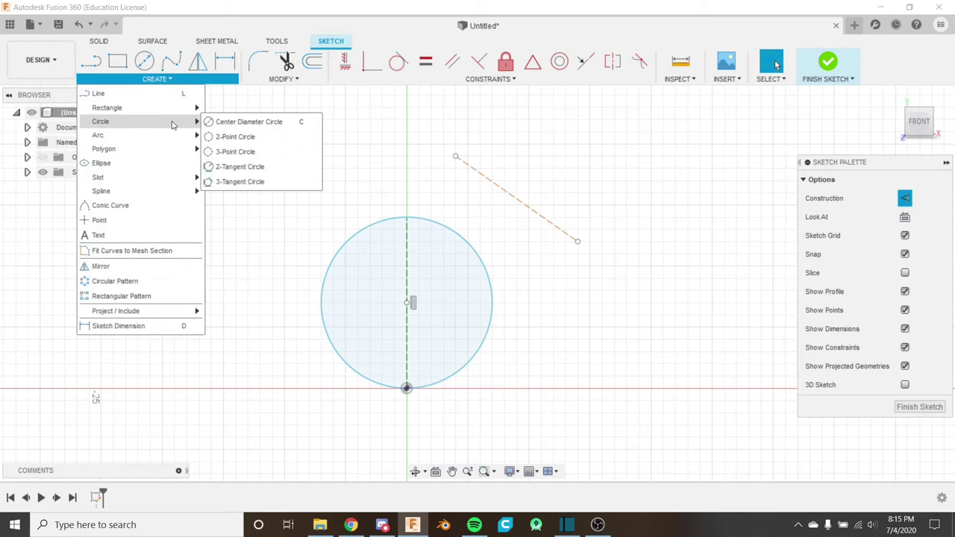
pyautogui.click(251, 139)
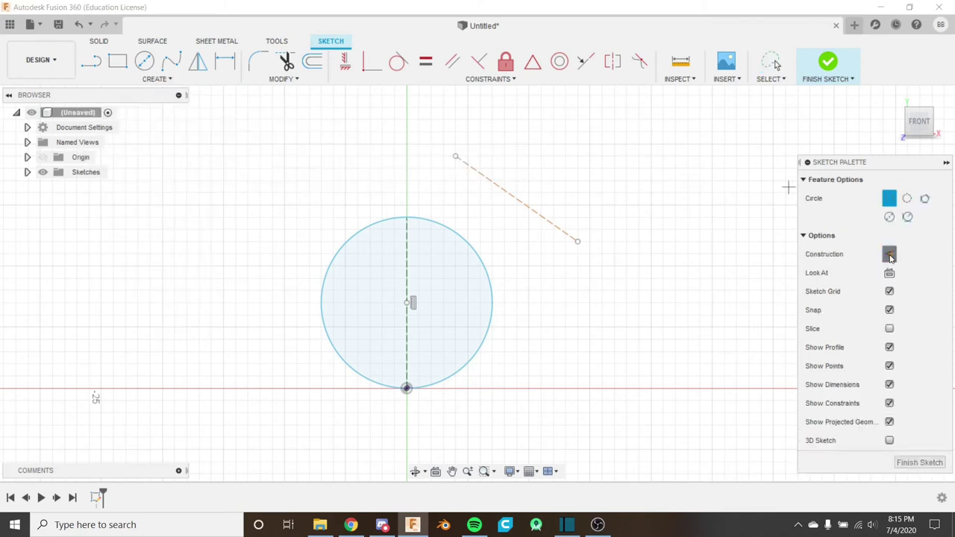
pyautogui.click(456, 156)
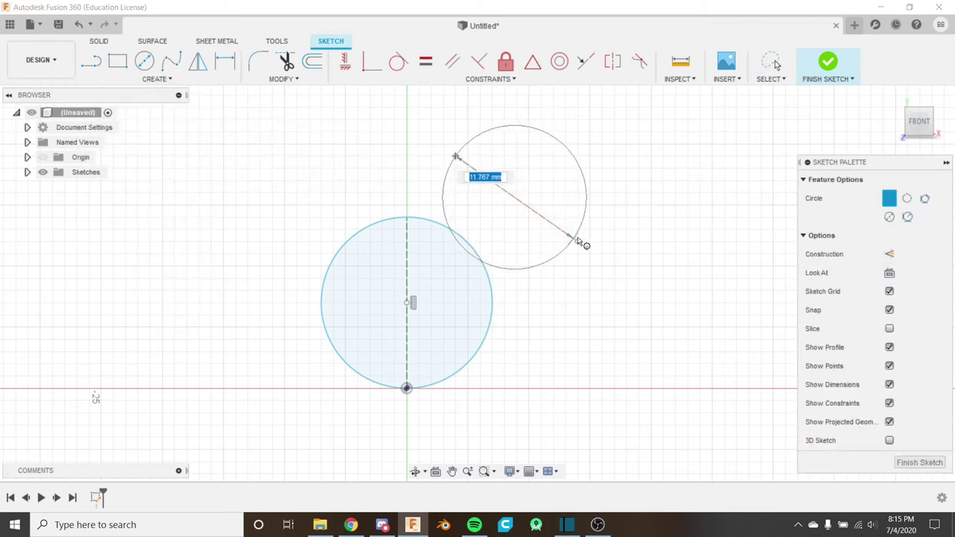
pyautogui.click(579, 241)
pyautogui.press('Escape')
pyautogui.click(542, 171)
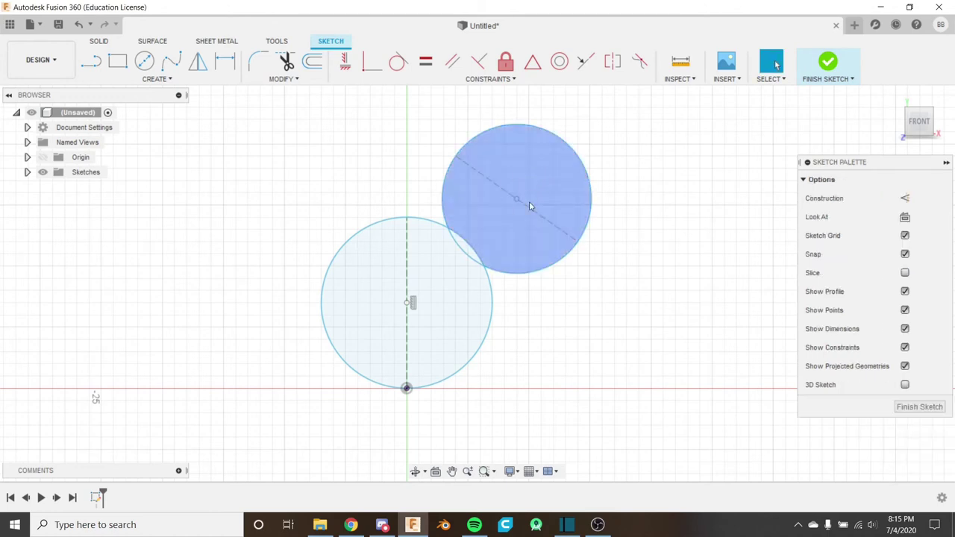
# Step: Convert the circle around the diagonal construction line to construction geometry
pyautogui.scroll(3, 481, 240)
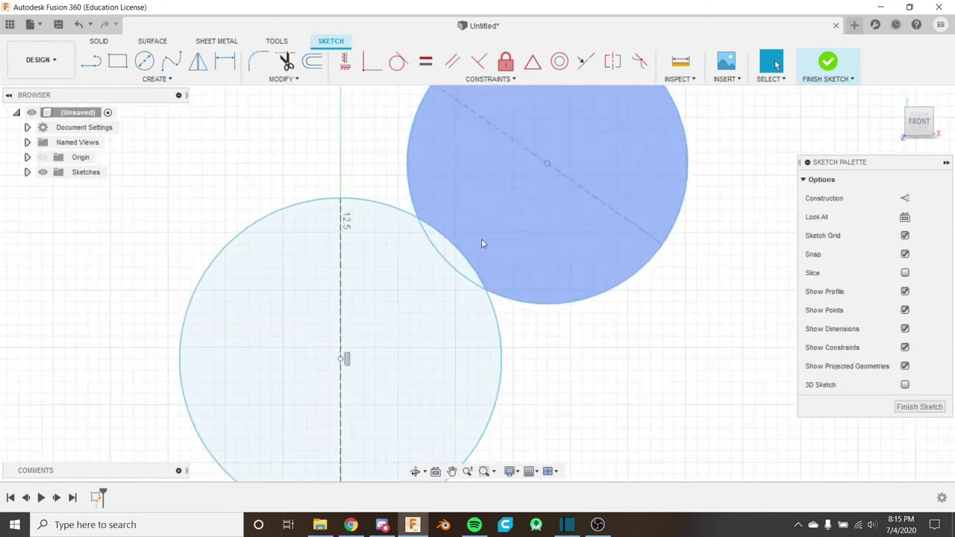
pyautogui.scroll(2, 481, 240)
pyautogui.click(456, 277)
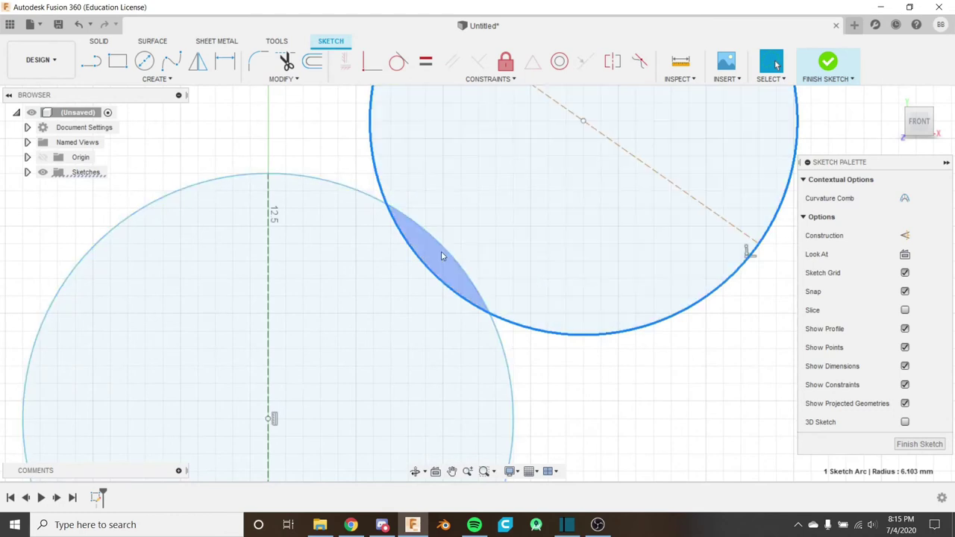
pyautogui.press('Escape')
pyautogui.scroll(-4, 469, 213)
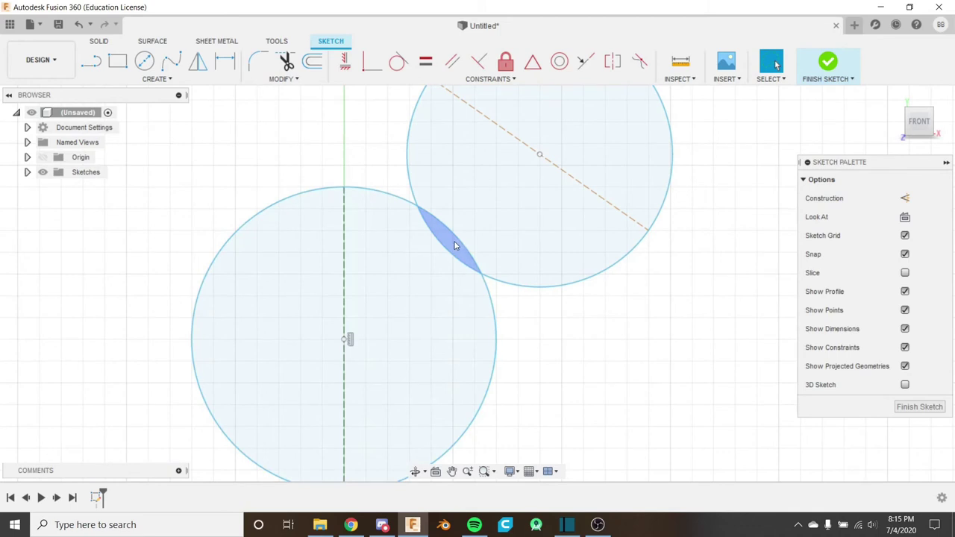
pyautogui.click(509, 285)
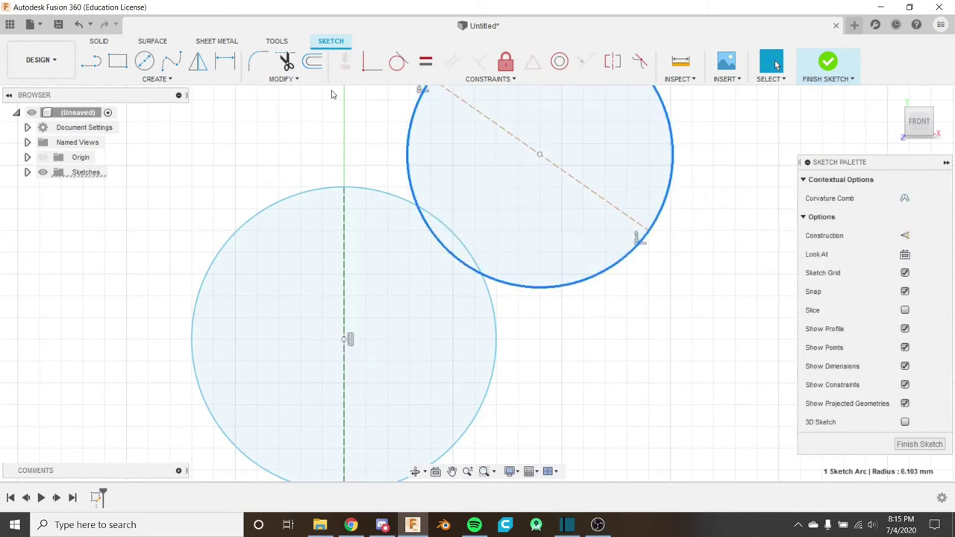
pyautogui.press('x')
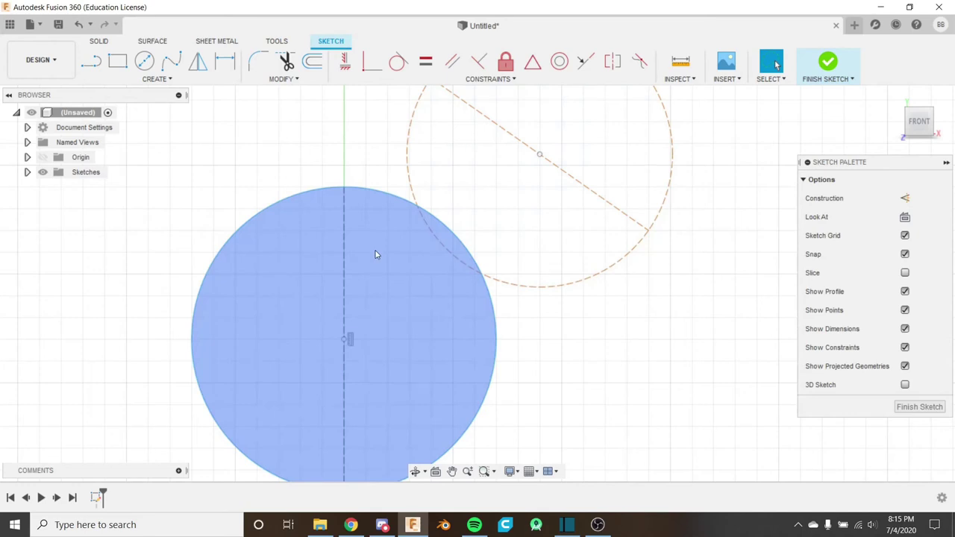
pyautogui.scroll(-4, 375, 254)
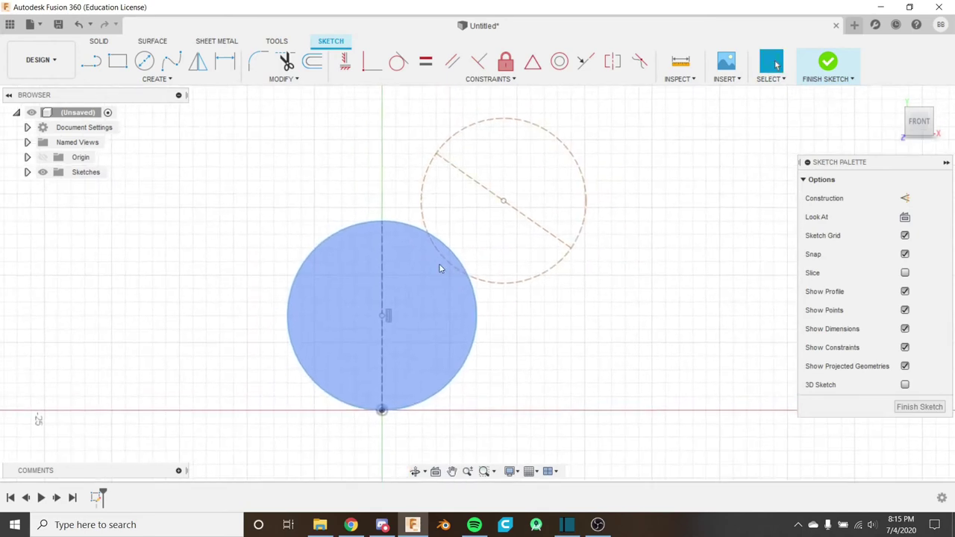
pyautogui.scroll(-1, 433, 265)
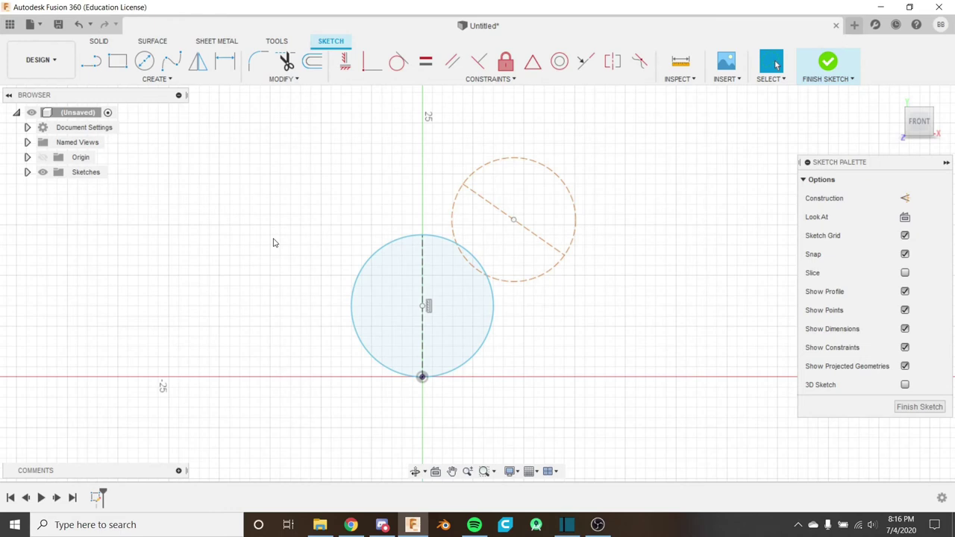
# Step: Undo all the drawn circles and lines until the sketch is empty
pyautogui.click(80, 28)
pyautogui.click(81, 28)
pyautogui.click(81, 28)
pyautogui.click(80, 29)
pyautogui.click(80, 28)
pyautogui.click(80, 28)
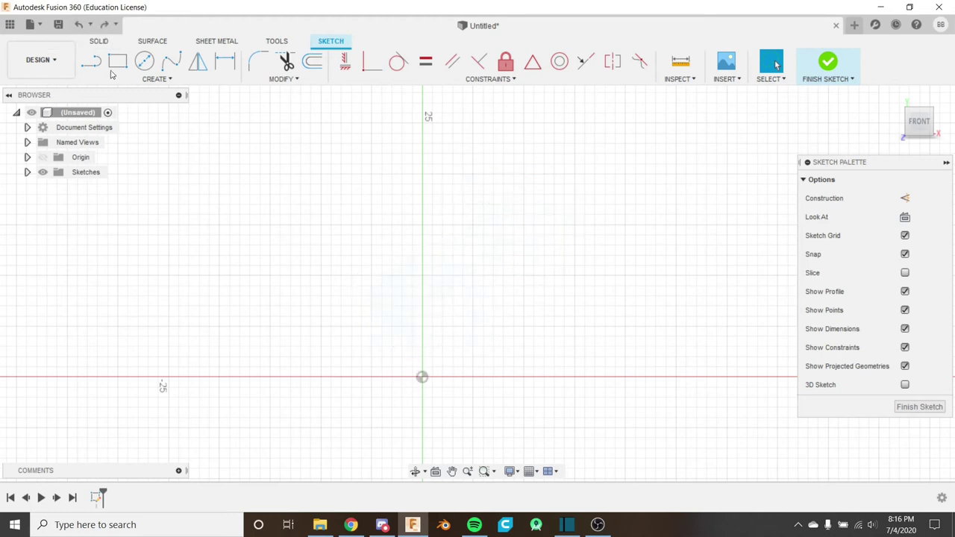
# Step: Draw a 2-point circle 15 mm in diameter from the origin straight up along the vertical axis
pyautogui.click(168, 82)
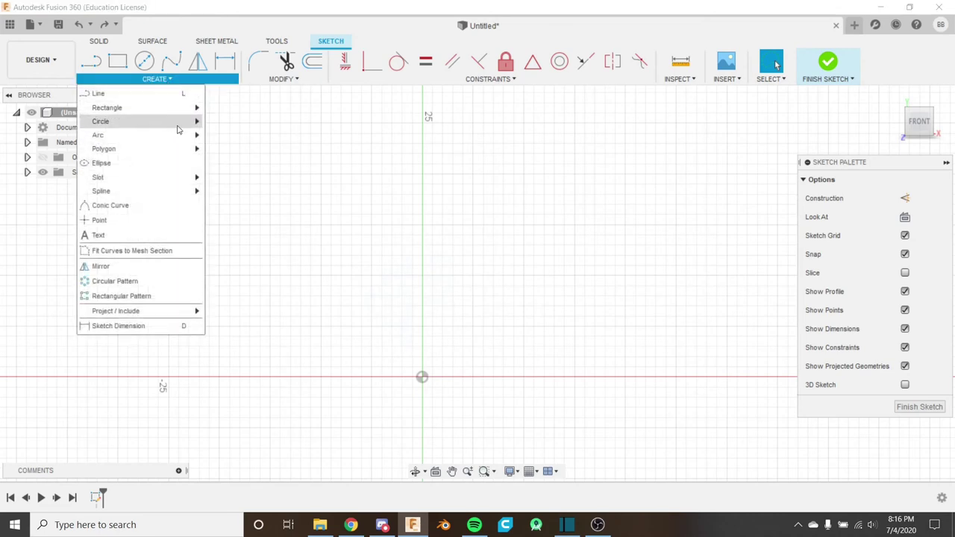
pyautogui.moveTo(178, 129)
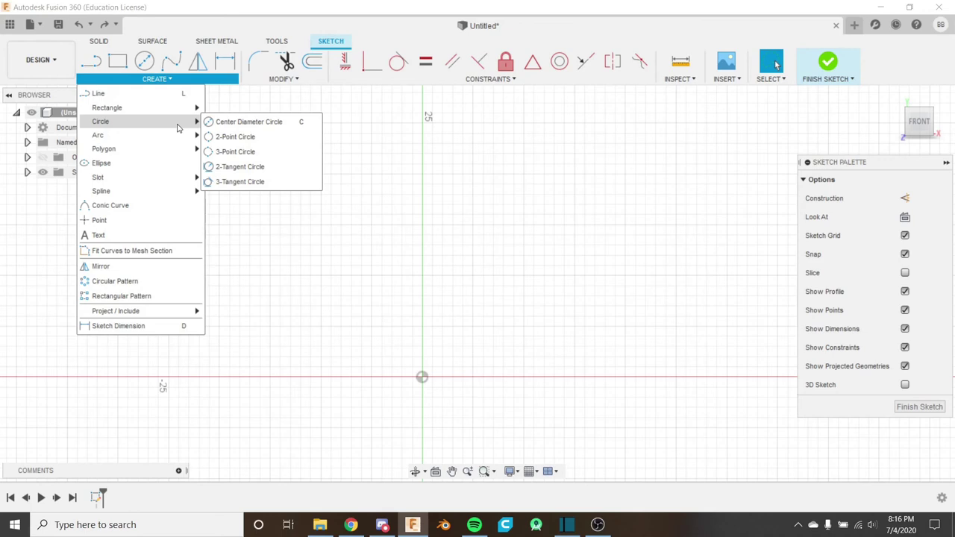
pyautogui.click(237, 142)
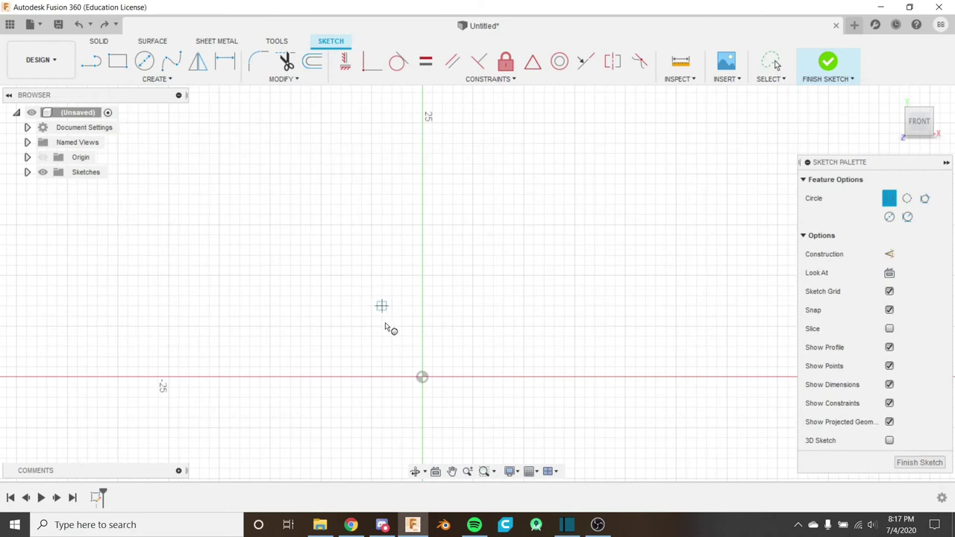
pyautogui.click(422, 377)
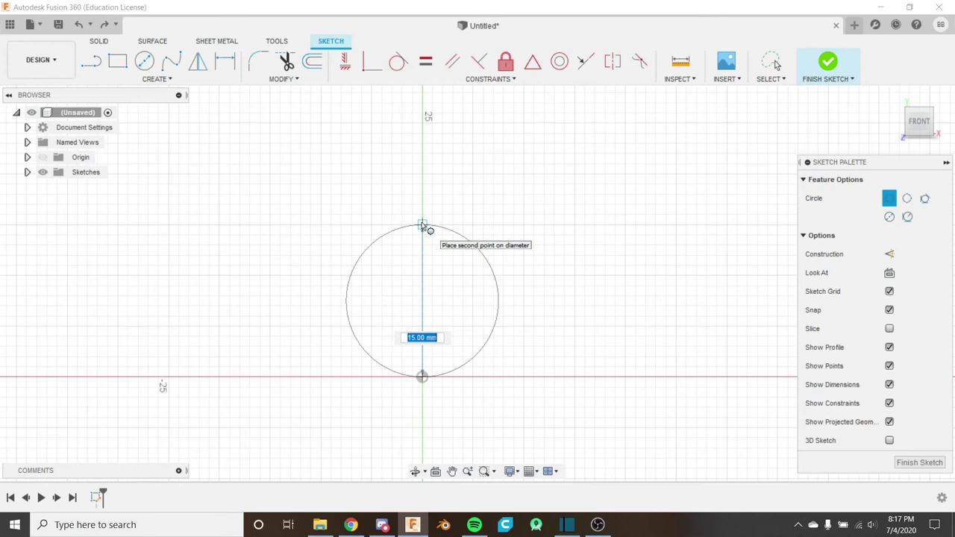
pyautogui.click(422, 224)
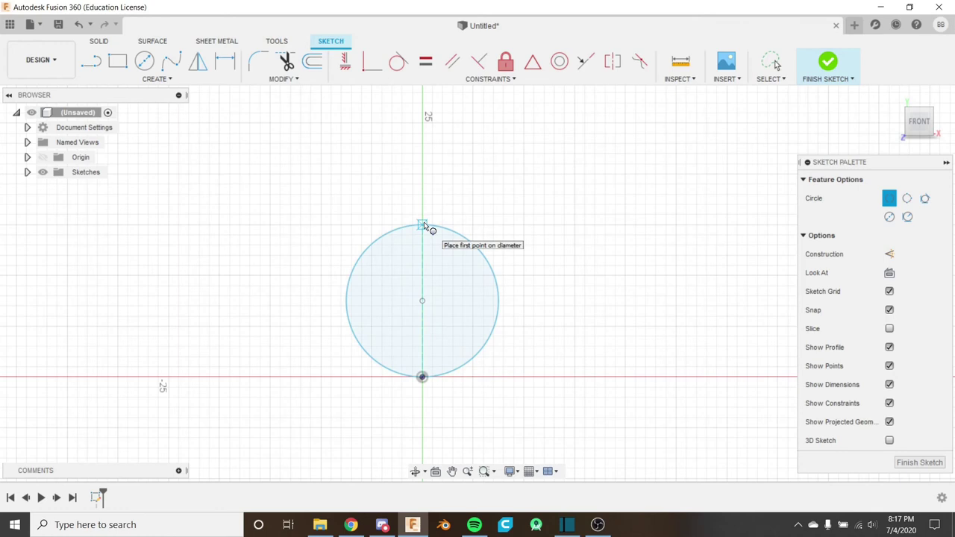
# Step: Draw a 10 mm 2-point circle on the vertical axis, starting from the top of the 15 mm circle
pyautogui.click(422, 224)
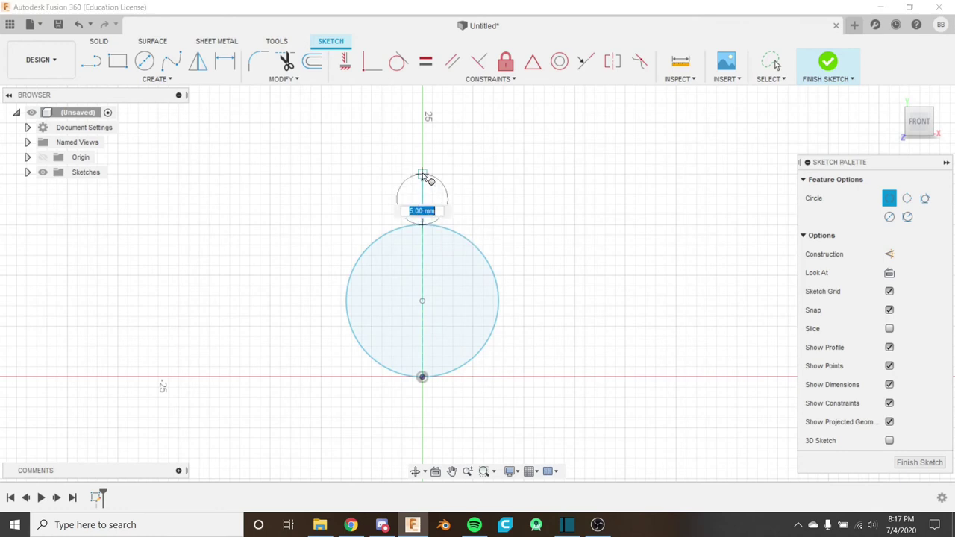
pyautogui.moveTo(426, 177); pyautogui.dragTo(427, 234, button='middle')
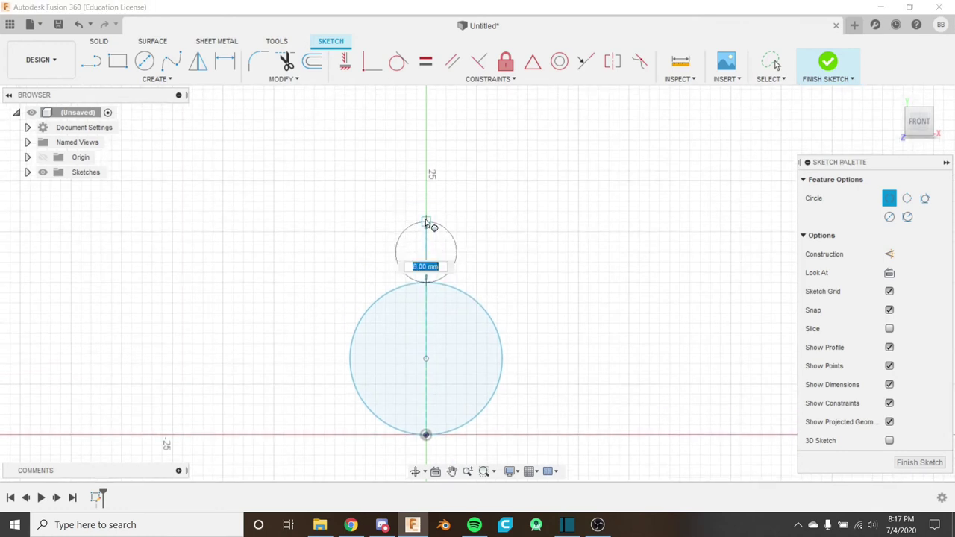
pyautogui.write('10')
pyautogui.press('Tab')
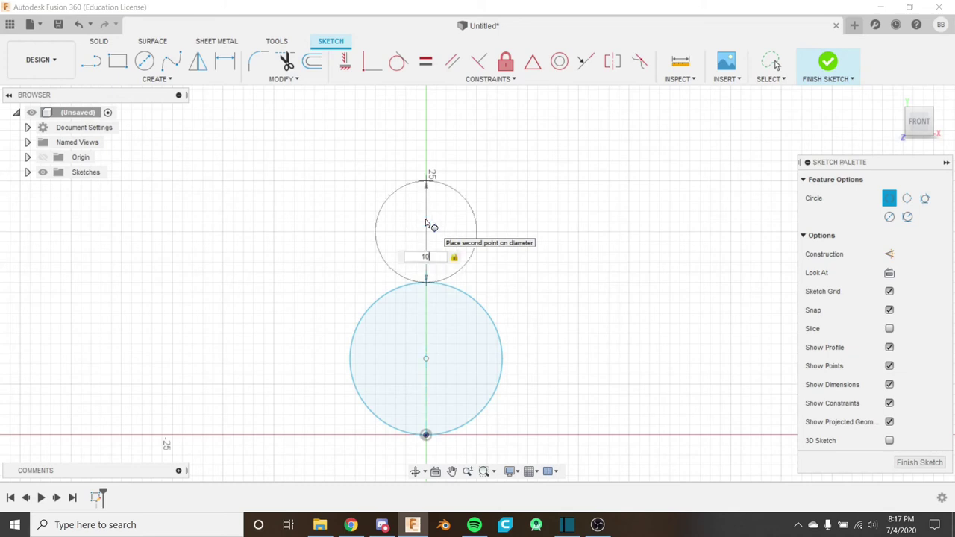
pyautogui.click(426, 224)
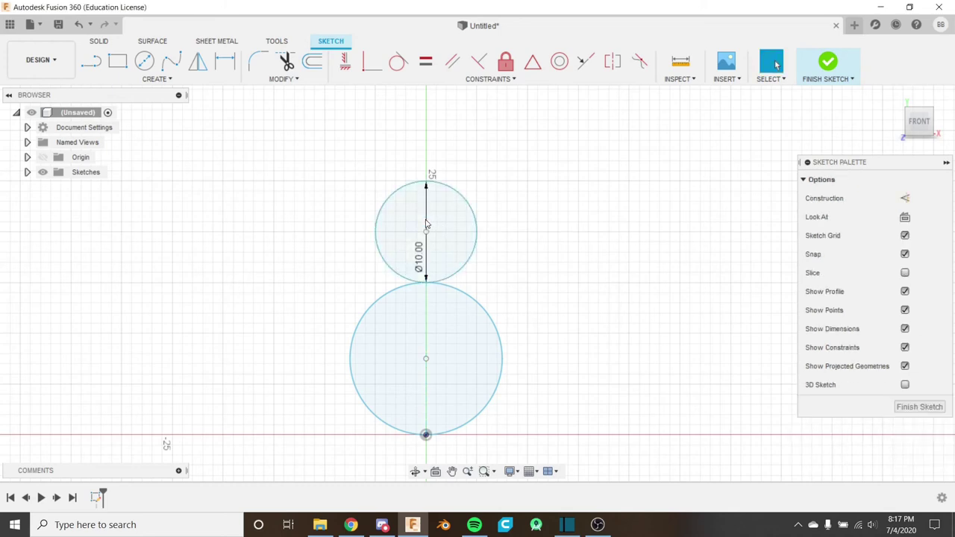
# Step: Draw a 5 mm 2-point circle on the vertical axis, starting from the top of the 10 mm circle
pyautogui.click(183, 80)
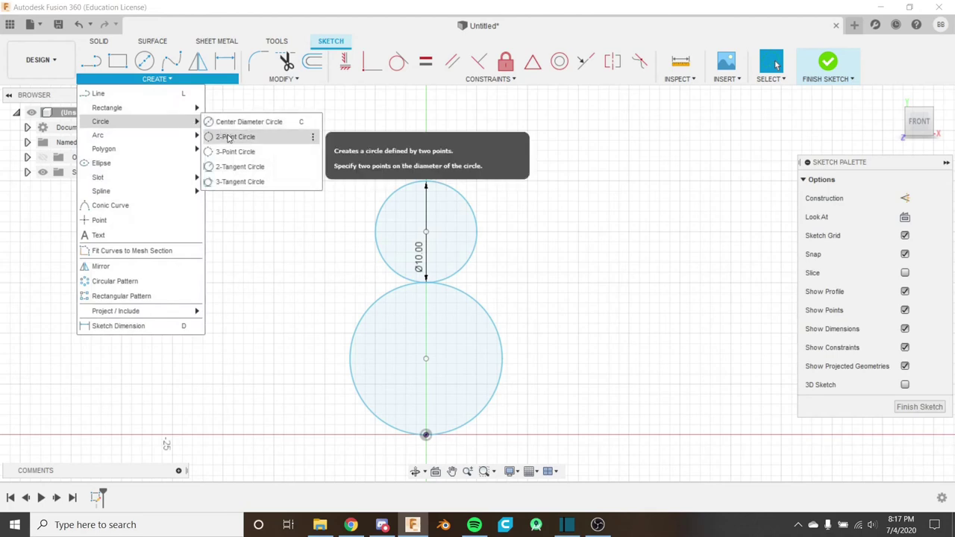
pyautogui.click(229, 137)
pyautogui.click(425, 176)
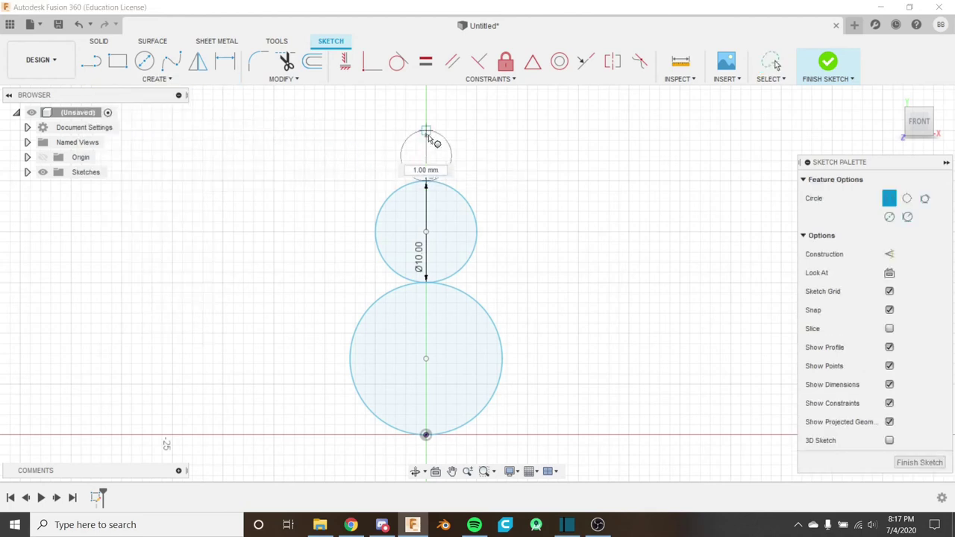
pyautogui.moveTo(428, 137); pyautogui.dragTo(437, 189, button='middle')
pyautogui.write('5')
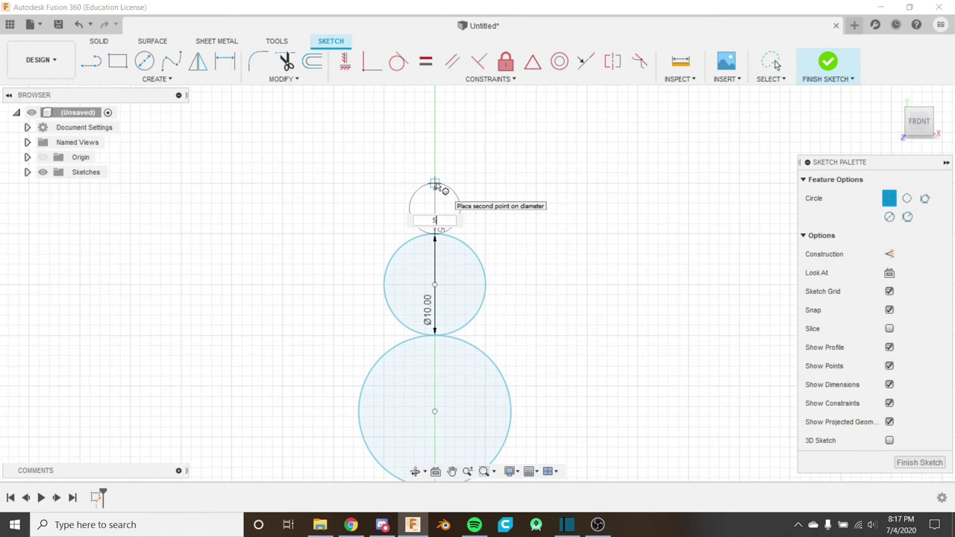
pyautogui.press('Tab')
pyautogui.press('Return')
pyautogui.press('Escape')
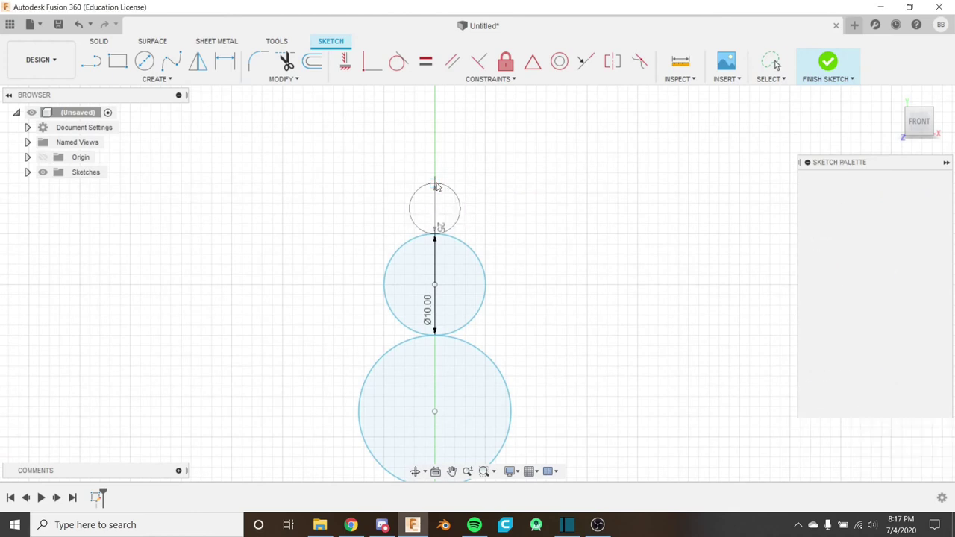
pyautogui.moveTo(489, 268); pyautogui.dragTo(500, 207, button='middle')
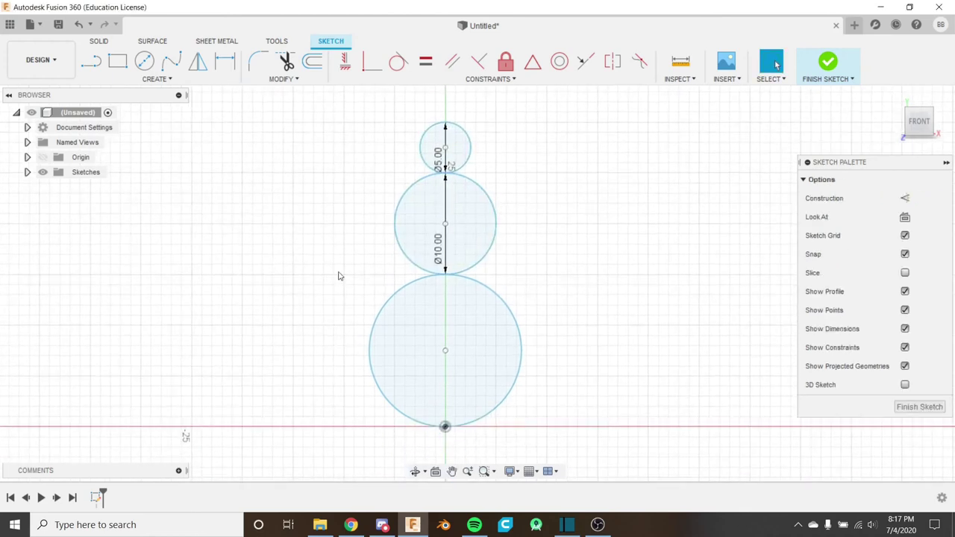
pyautogui.click(418, 320)
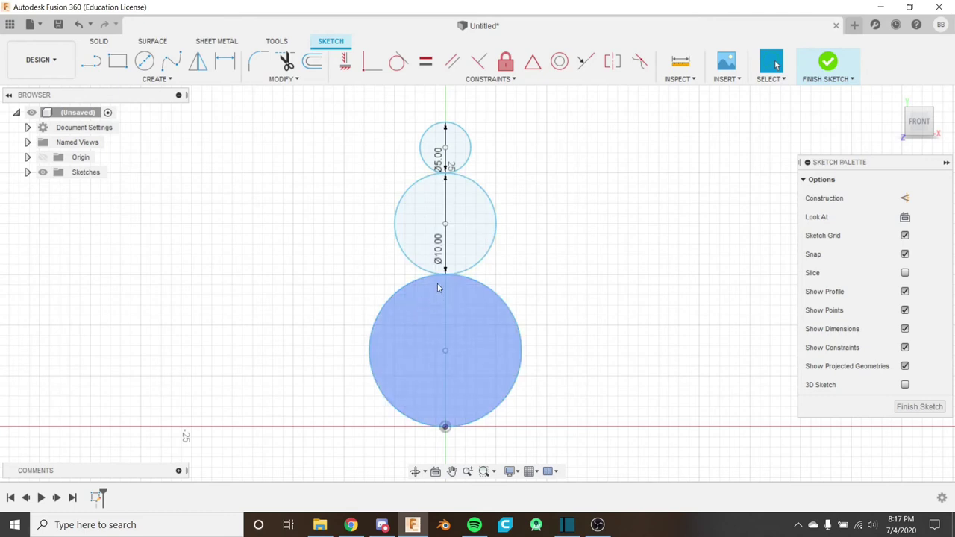
pyautogui.click(441, 212)
pyautogui.scroll(2, 440, 213)
pyautogui.moveTo(439, 226); pyautogui.dragTo(426, 277, button='middle')
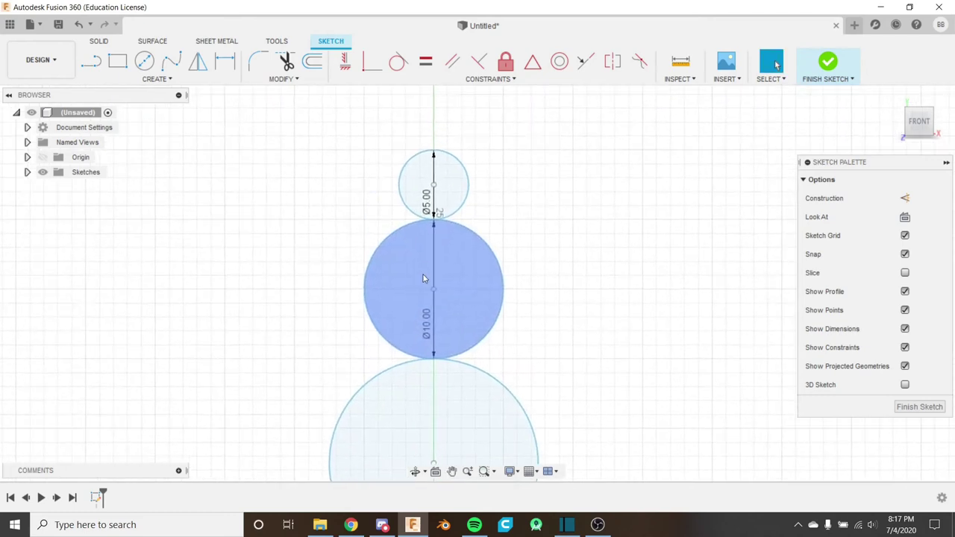
pyautogui.scroll(1, 431, 276)
pyautogui.press('Escape')
pyautogui.moveTo(372, 204)
pyautogui.mouseDown(button='middle')
pyautogui.moveTo(357, 190)
pyautogui.moveTo(326, 221)
pyautogui.mouseUp(button='middle')
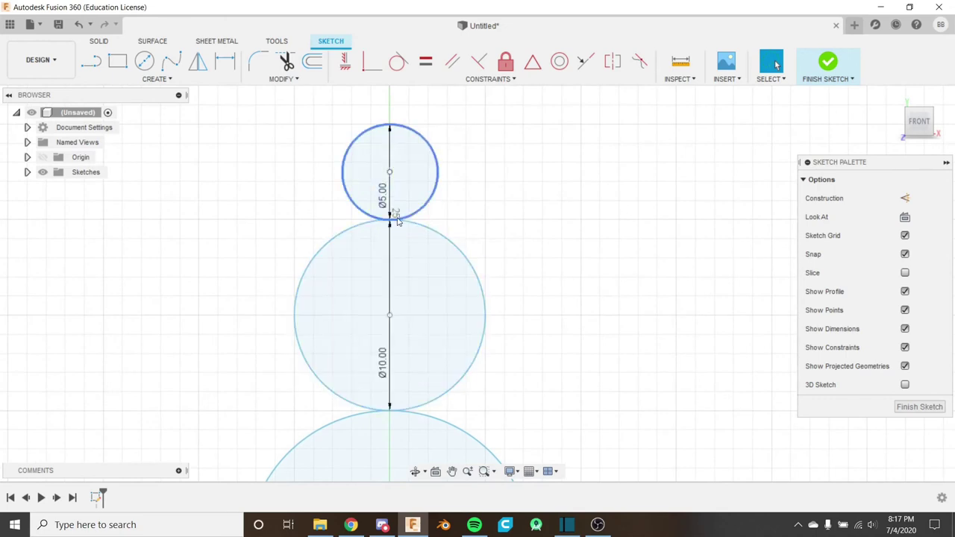
pyautogui.click(382, 314)
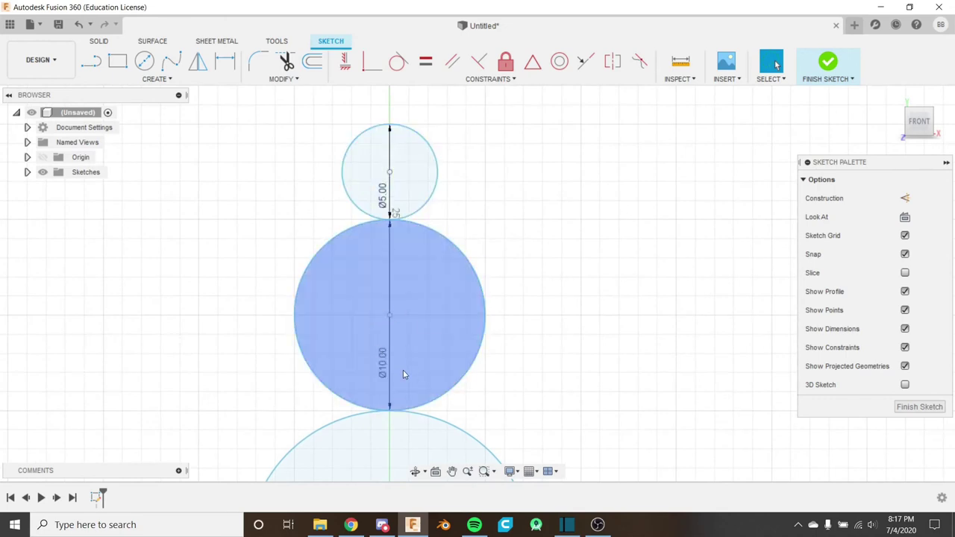
pyautogui.press('Escape')
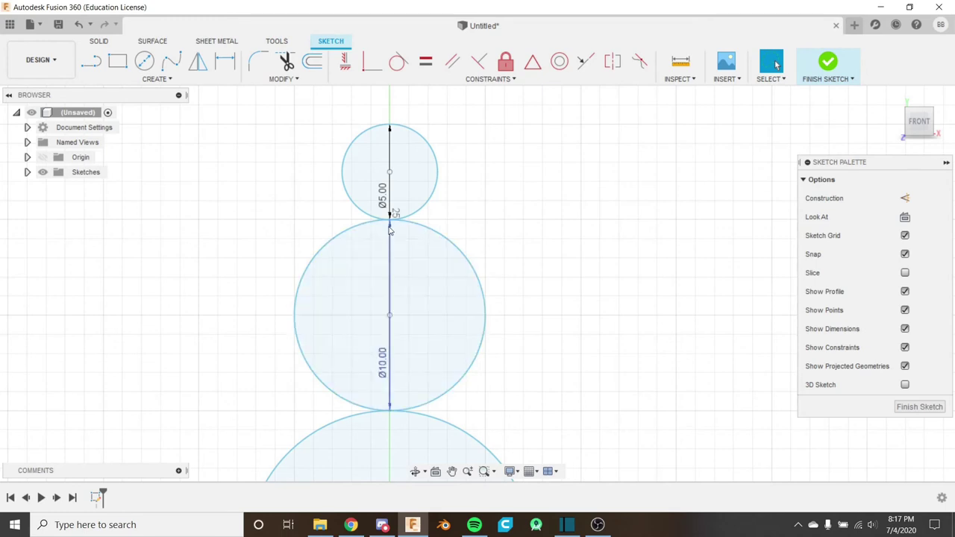
pyautogui.click(413, 233)
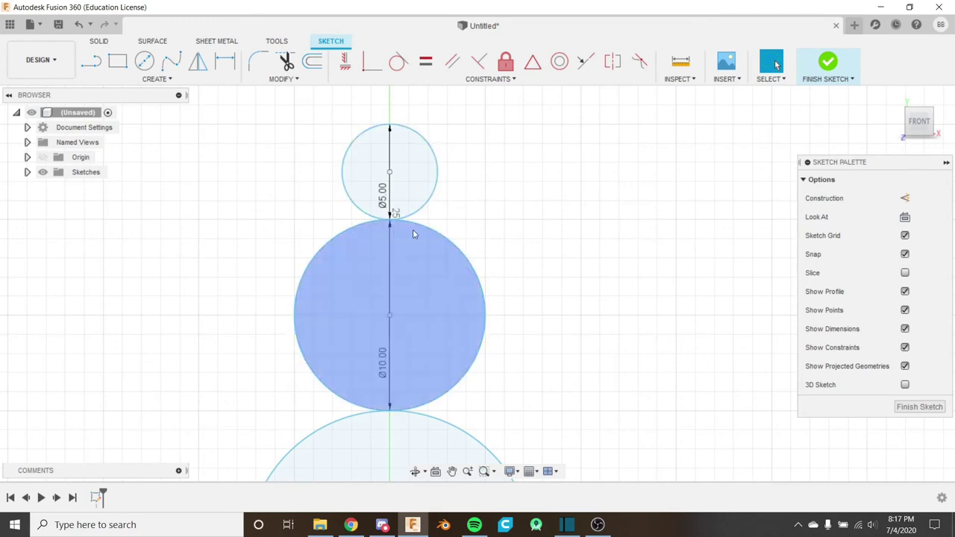
pyautogui.click(412, 234)
pyautogui.click(409, 236)
pyautogui.press('Escape')
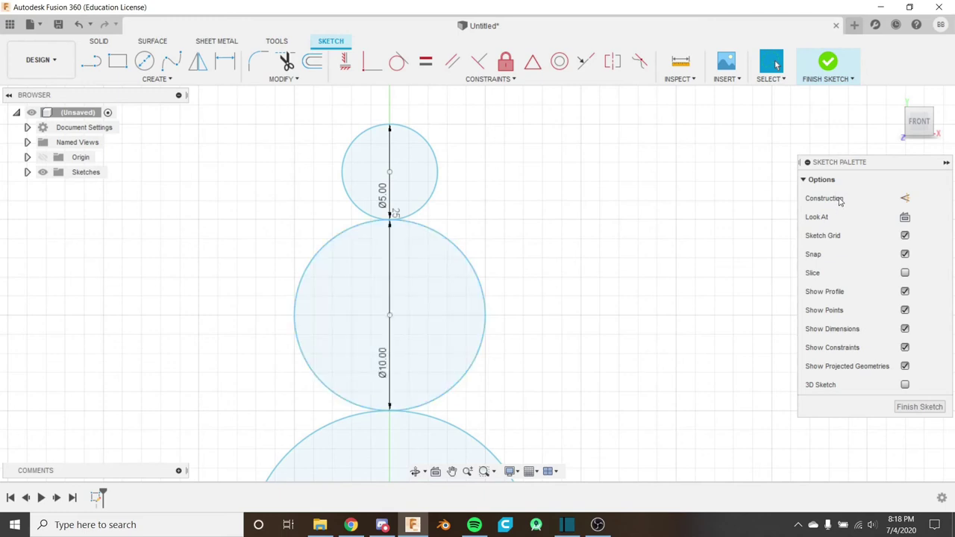
# Step: Draw a 2 mm vertical construction line straight down from the point where the 5 mm and 10 mm circles touch
pyautogui.click(905, 198)
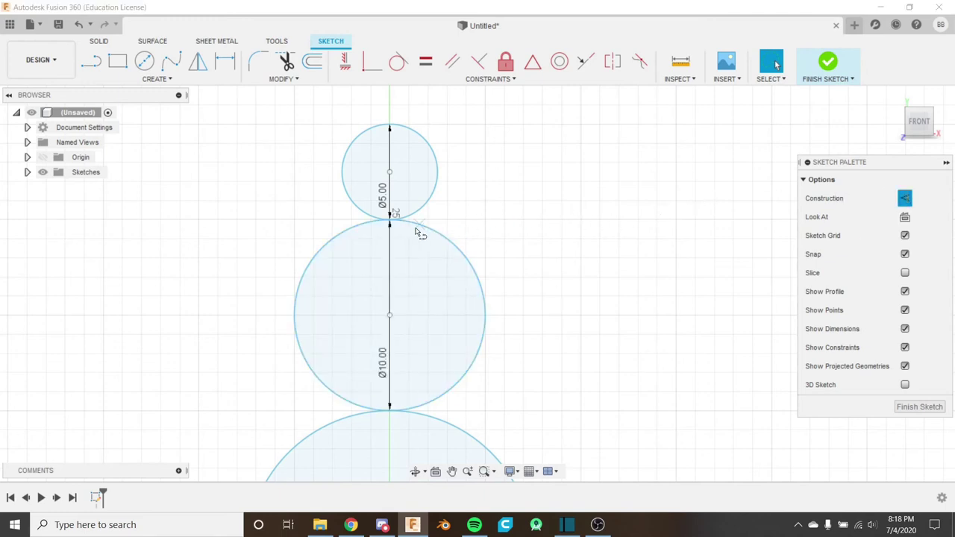
pyautogui.press('l')
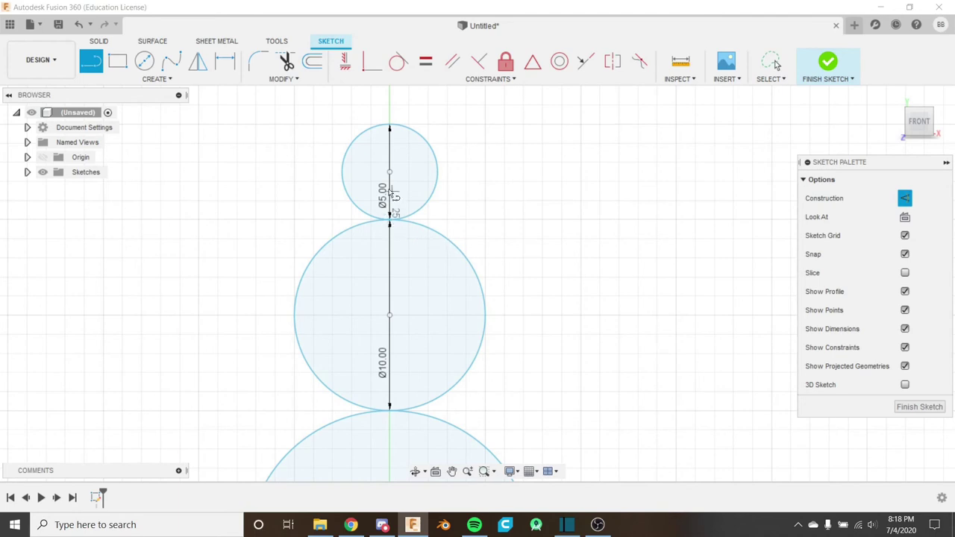
pyautogui.scroll(-3, 389, 224)
pyautogui.scroll(8, 385, 216)
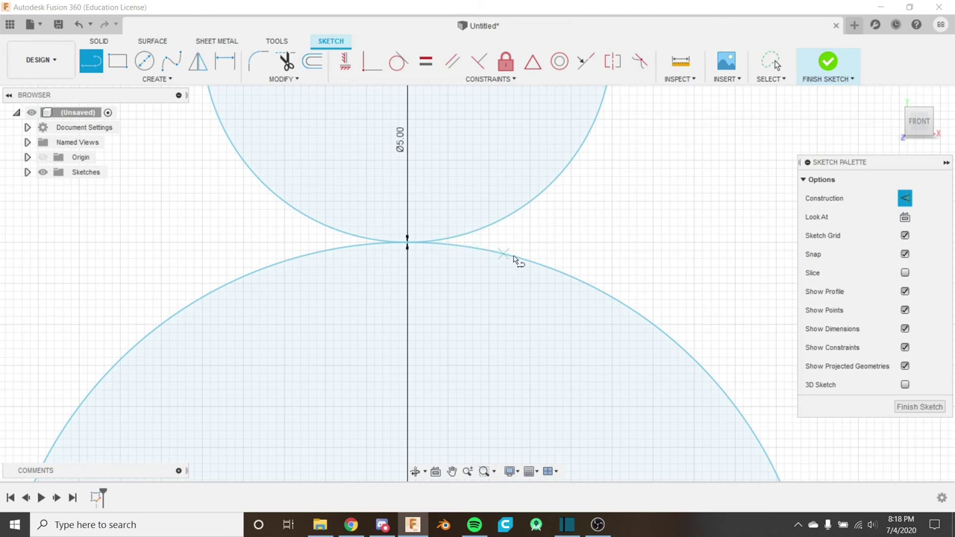
pyautogui.scroll(-5, 391, 235)
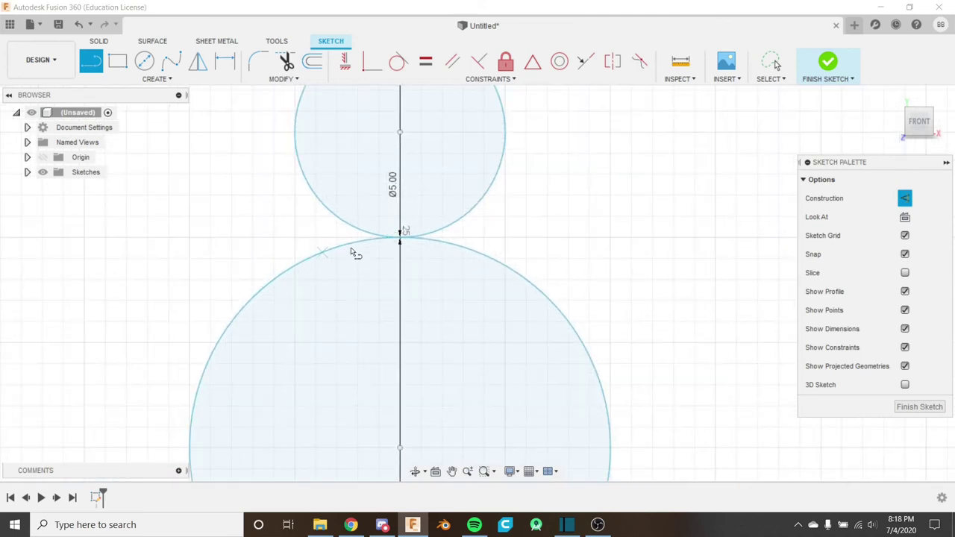
pyautogui.scroll(-3, 395, 240)
pyautogui.moveTo(386, 252); pyautogui.dragTo(388, 208, button='middle')
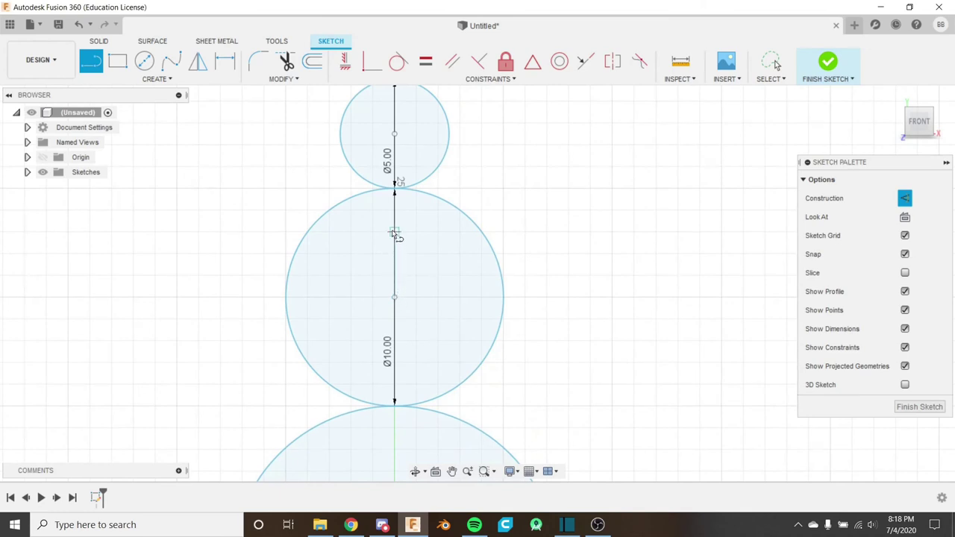
pyautogui.scroll(2, 394, 215)
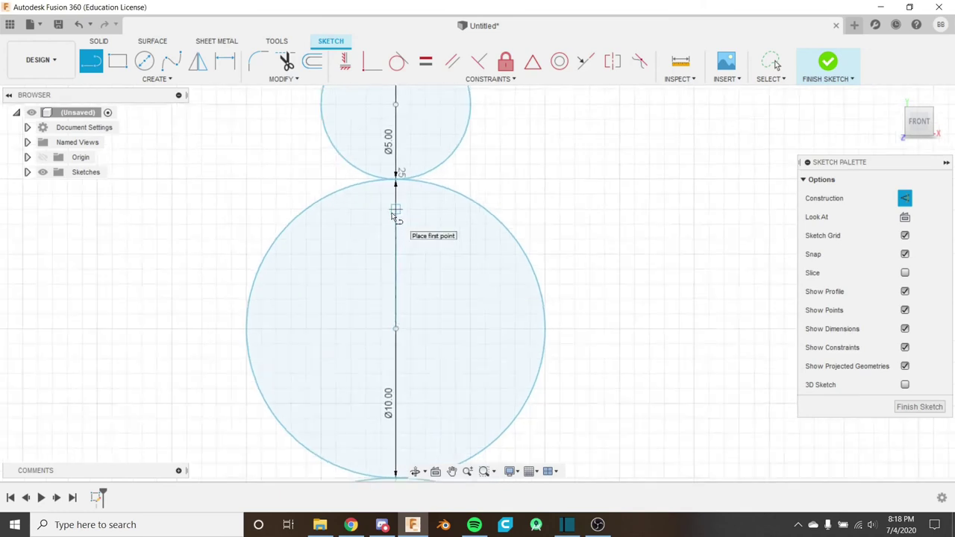
pyautogui.scroll(3, 394, 216)
pyautogui.moveTo(397, 207); pyautogui.dragTo(389, 227, button='middle')
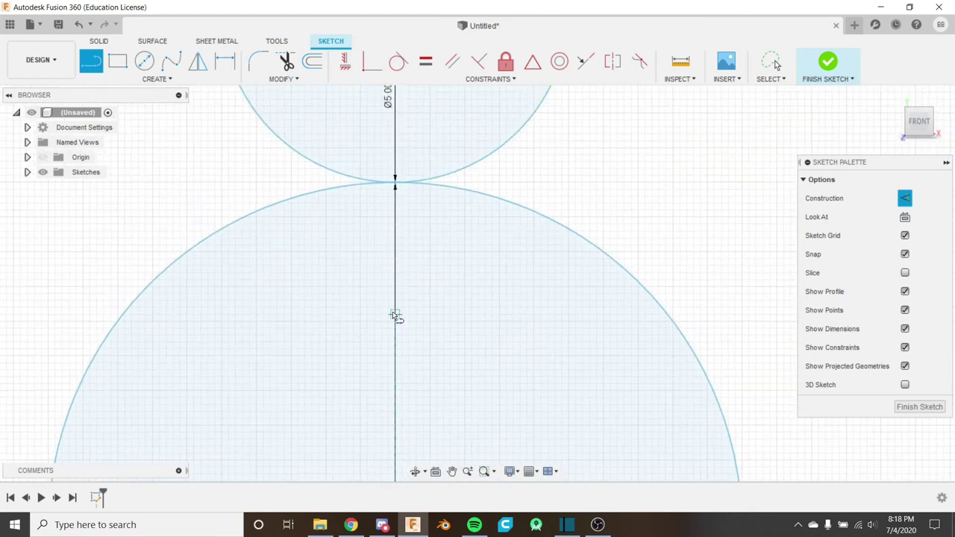
pyautogui.scroll(-3, 393, 268)
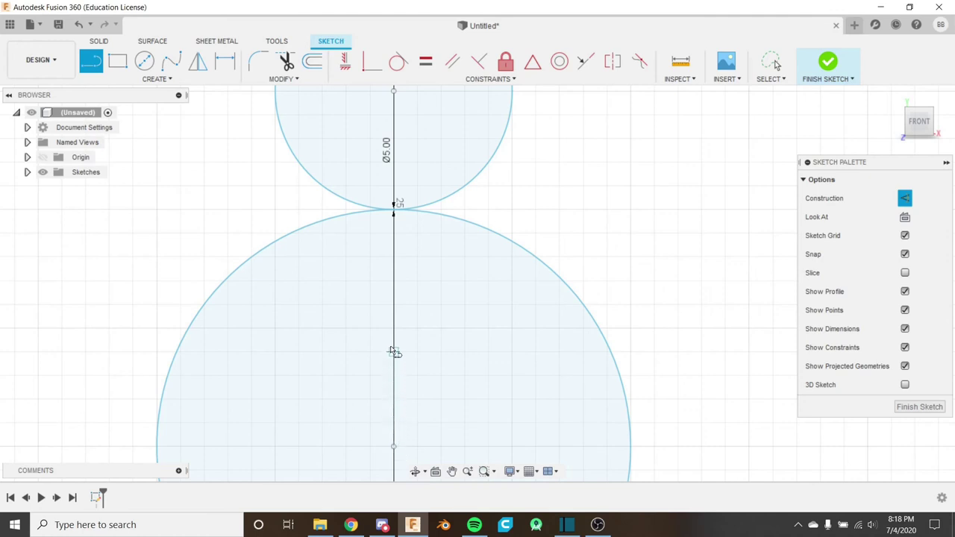
pyautogui.click(393, 211)
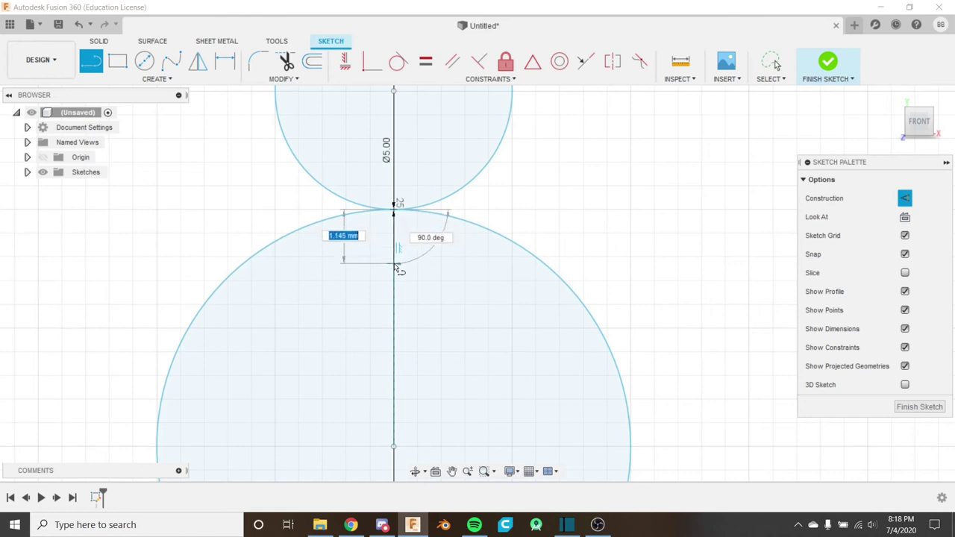
pyautogui.write('5')
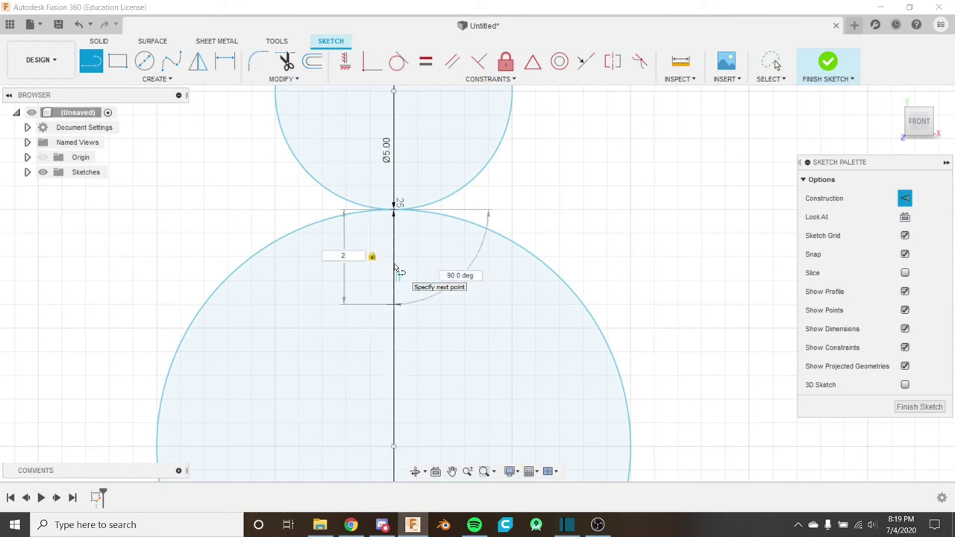
pyautogui.press('Return')
pyautogui.press('Escape')
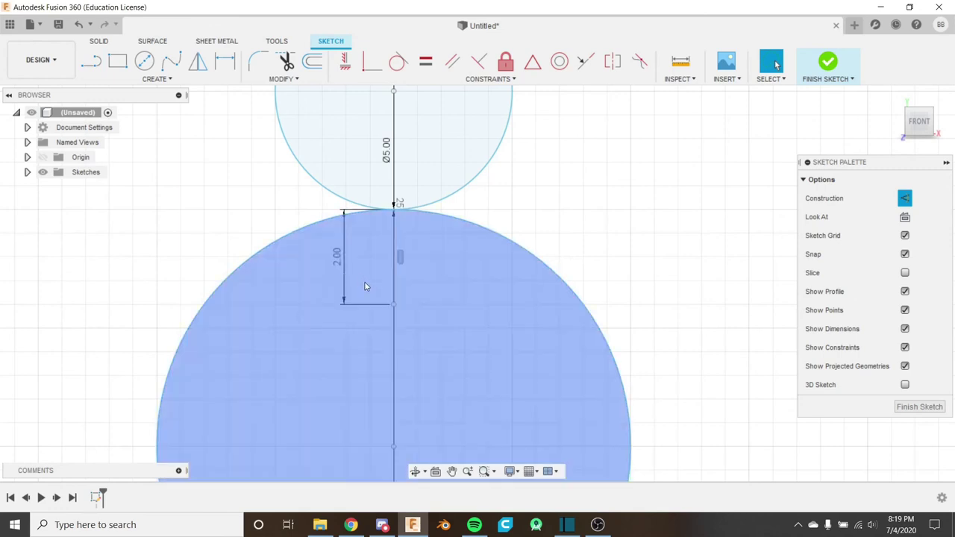
# Step: Turn construction mode off and draw a 2 mm center-diameter circle on the lower end of the 2 mm construction line
pyautogui.press('c')
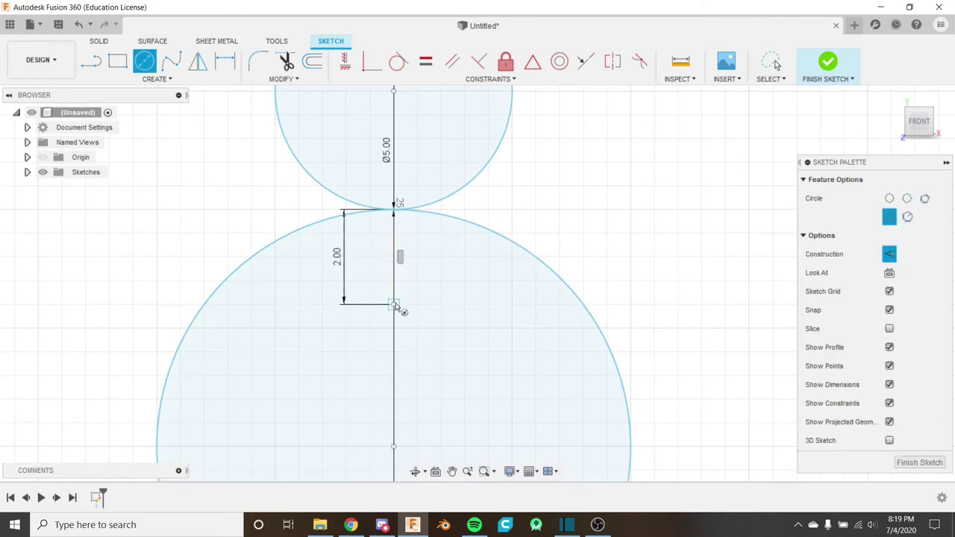
pyautogui.click(395, 304)
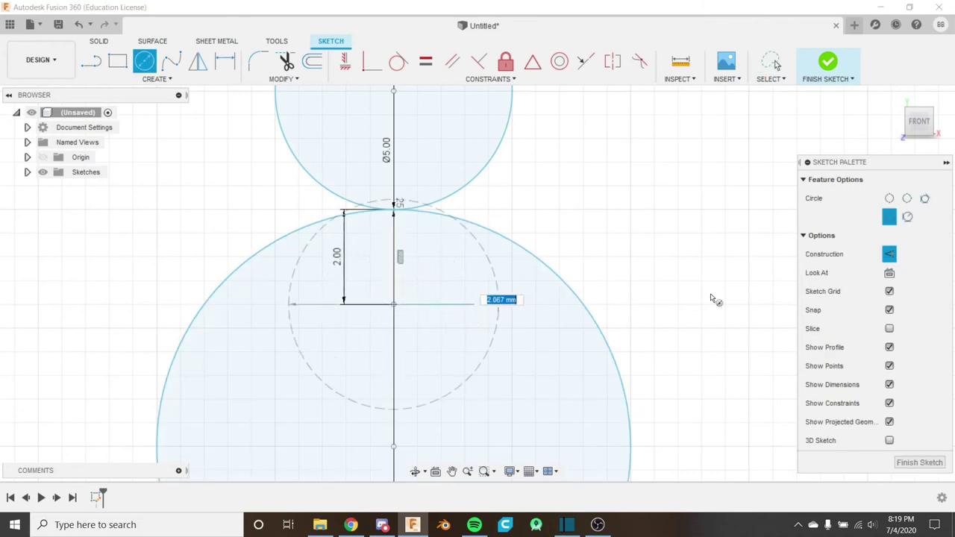
pyautogui.click(889, 254)
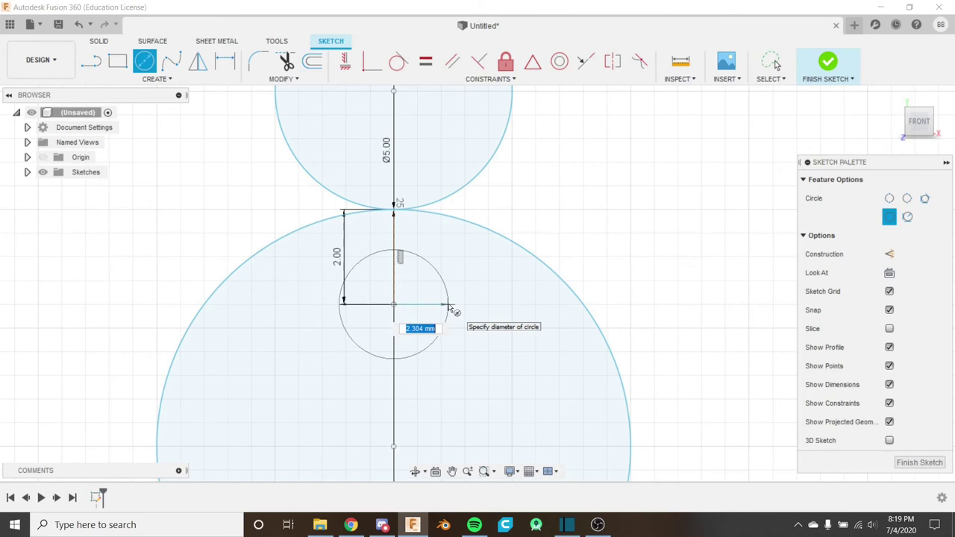
pyautogui.write('2')
pyautogui.press('Return')
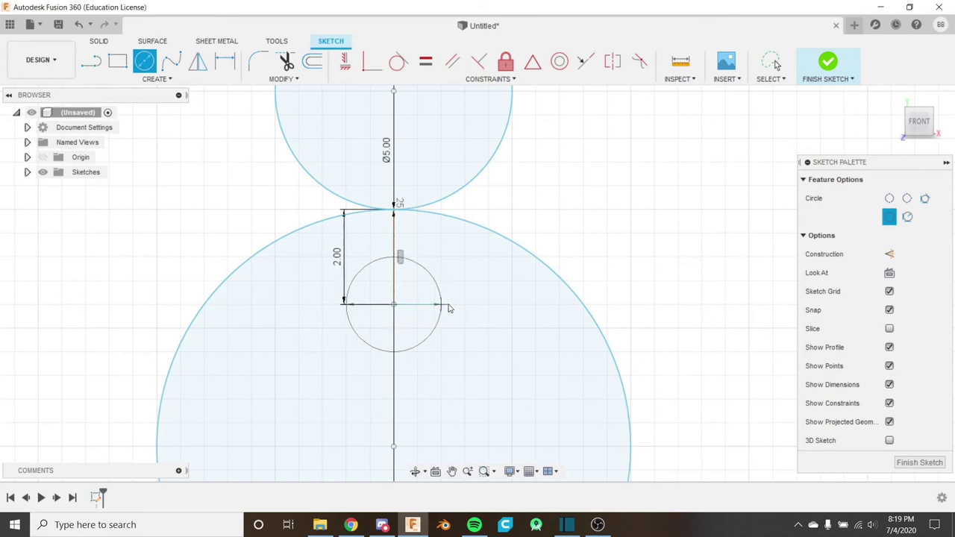
pyautogui.press('Escape')
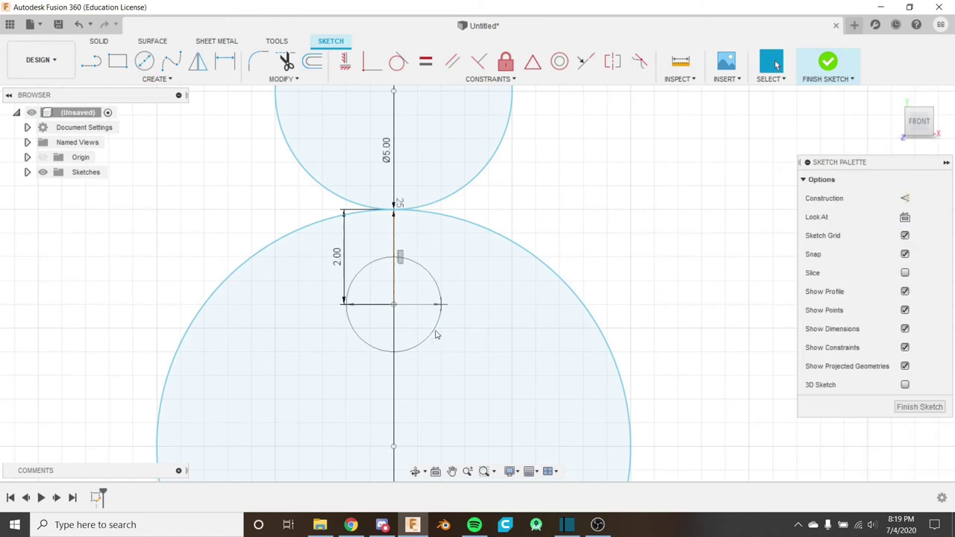
pyautogui.moveTo(430, 323); pyautogui.dragTo(440, 270, button='middle')
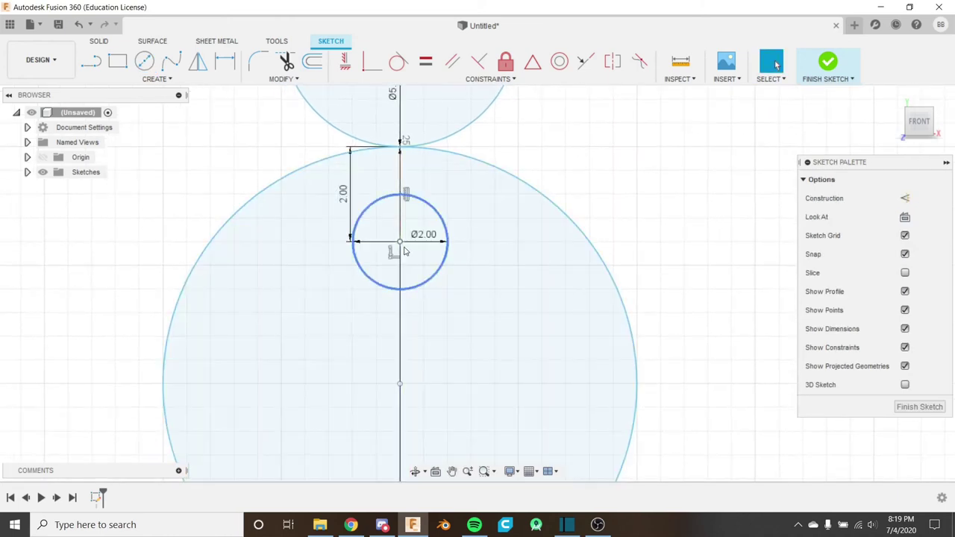
pyautogui.click(397, 239)
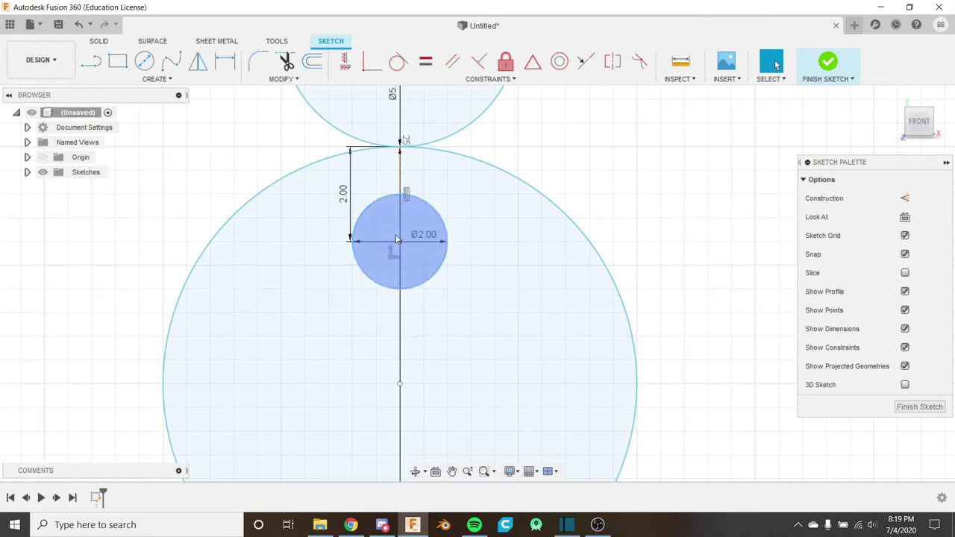
pyautogui.click(399, 278)
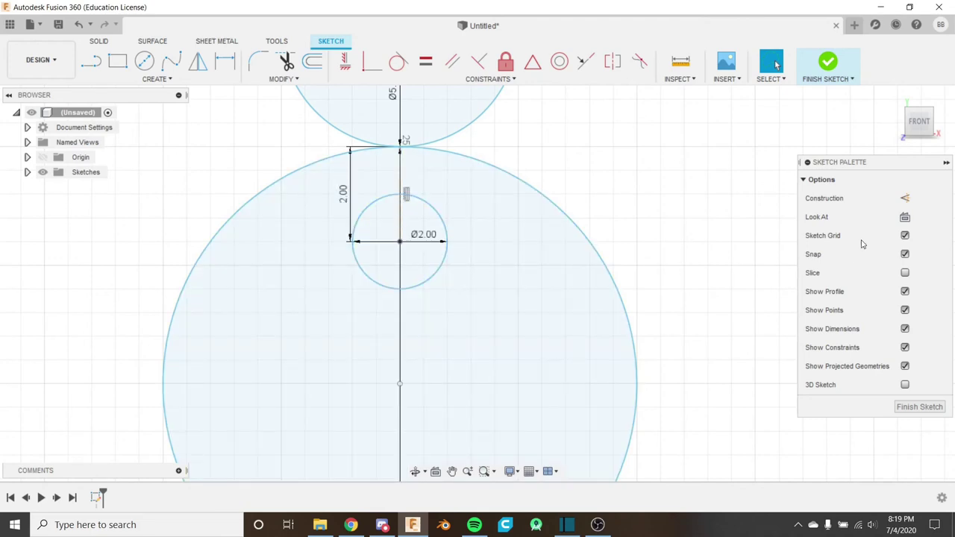
# Step: Draw a 4 mm construction line straight down from the center of the 2 mm circle
pyautogui.press('x')
pyautogui.press('l')
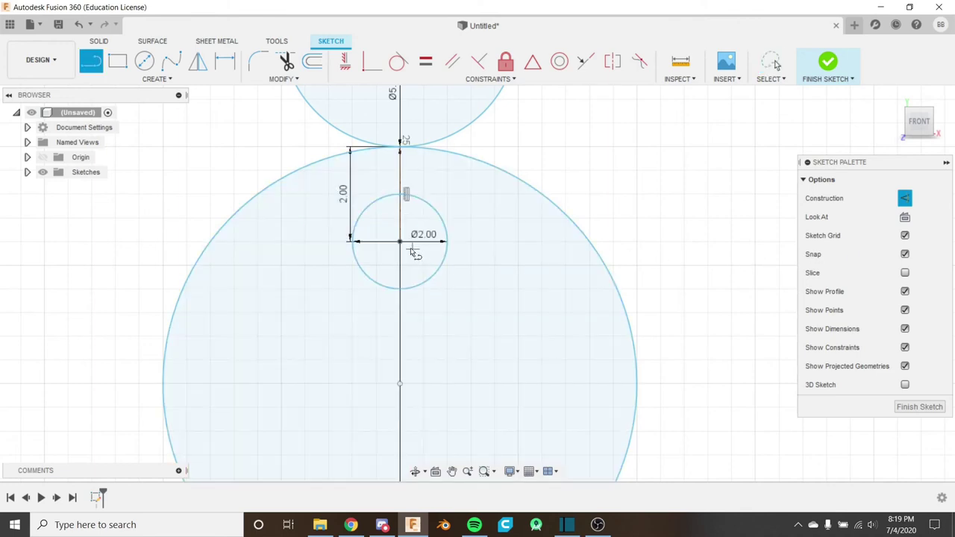
pyautogui.click(400, 241)
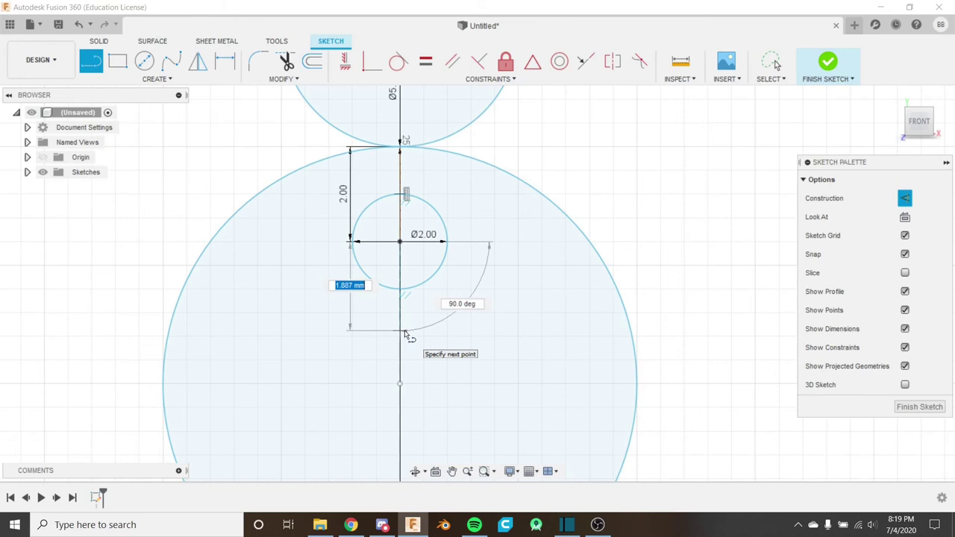
pyautogui.write('4')
pyautogui.press('Return')
pyautogui.press('Escape')
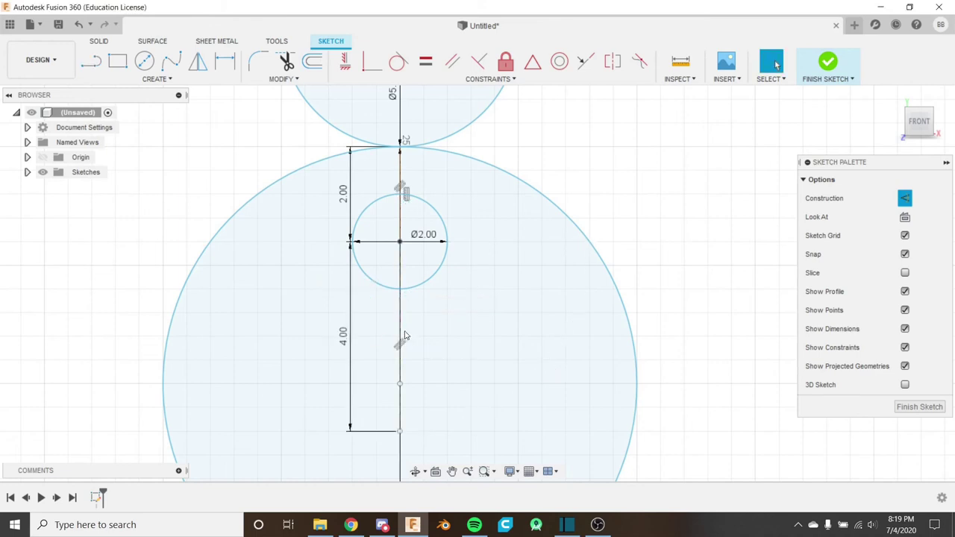
pyautogui.click(405, 335)
# Step: Turn construction mode off and draw a second 2 mm circle centered on the lower end of the 4 mm construction line
pyautogui.moveTo(445, 446); pyautogui.dragTo(456, 378, button='middle')
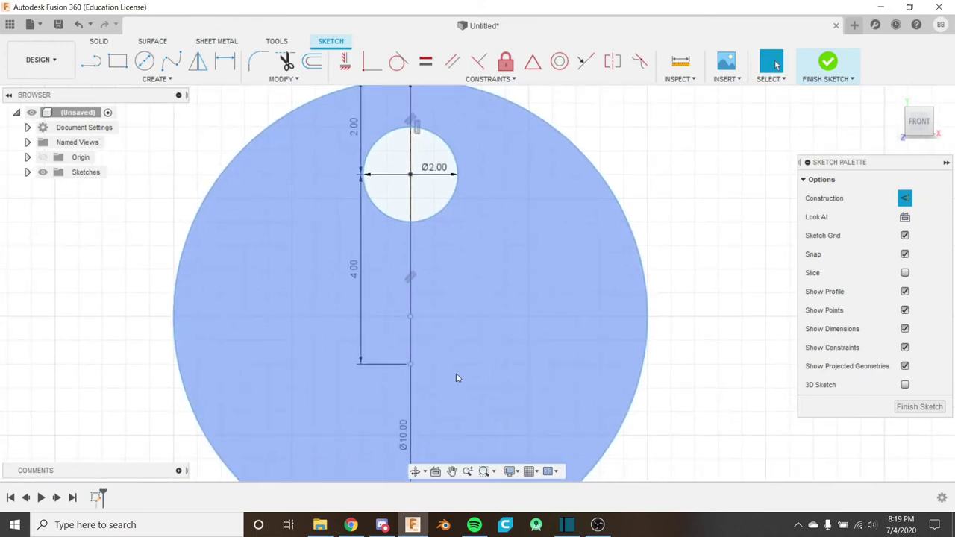
pyautogui.click(904, 197)
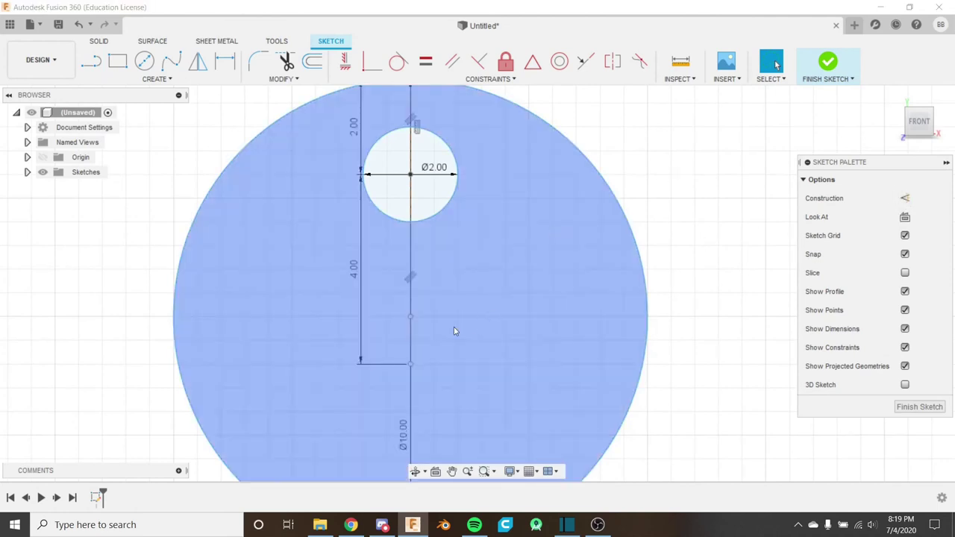
pyautogui.press('c')
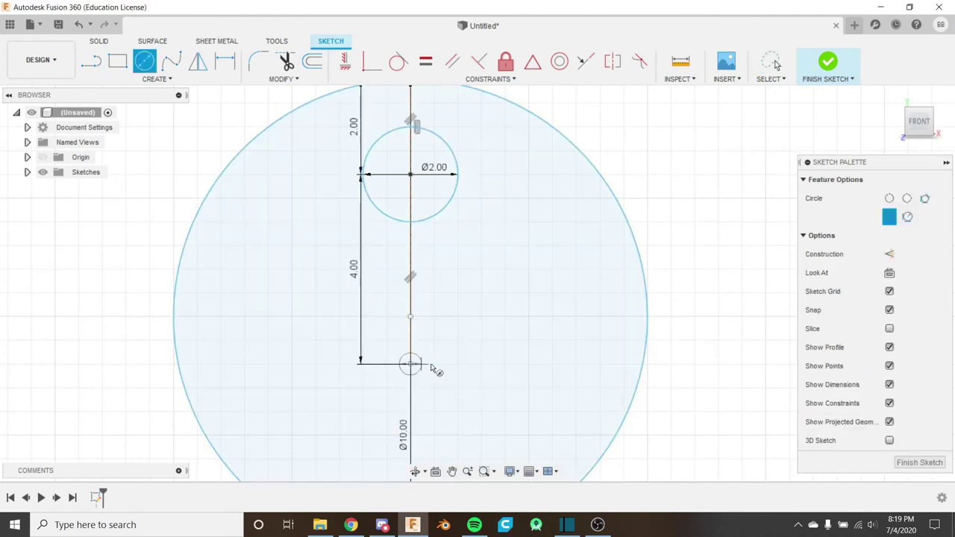
pyautogui.click(430, 365)
pyautogui.write('2')
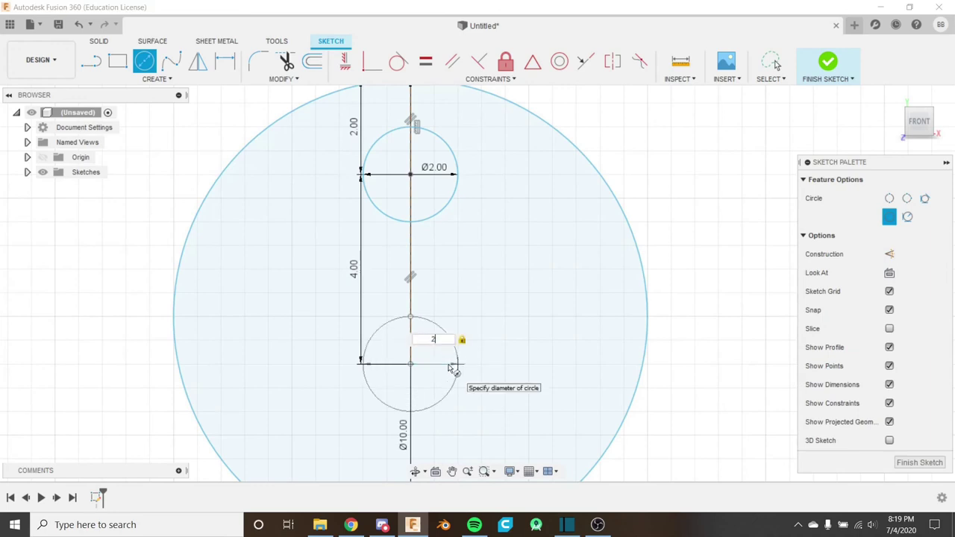
pyautogui.press('Return')
pyautogui.press('Escape')
pyautogui.click(450, 368)
pyautogui.scroll(-3, 425, 315)
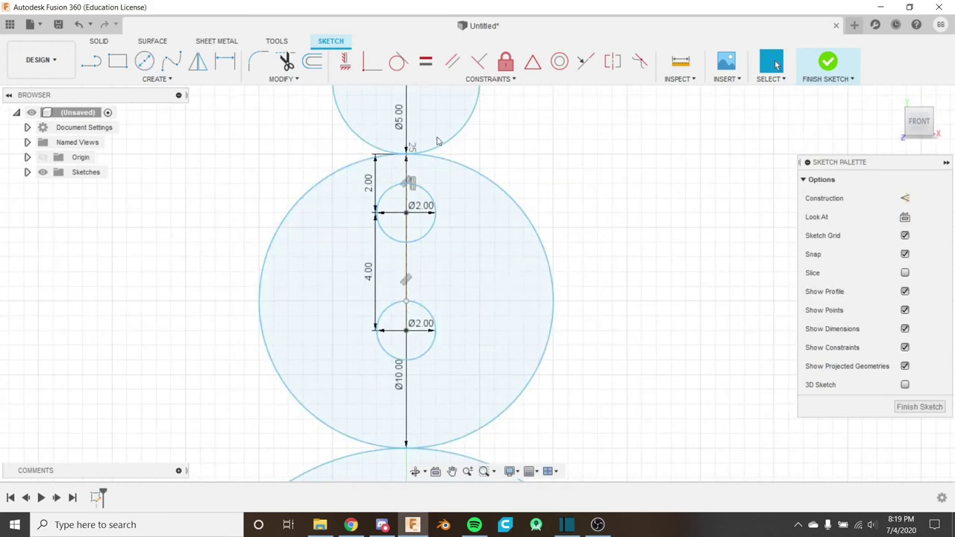
pyautogui.scroll(2, 411, 319)
pyautogui.press('Escape')
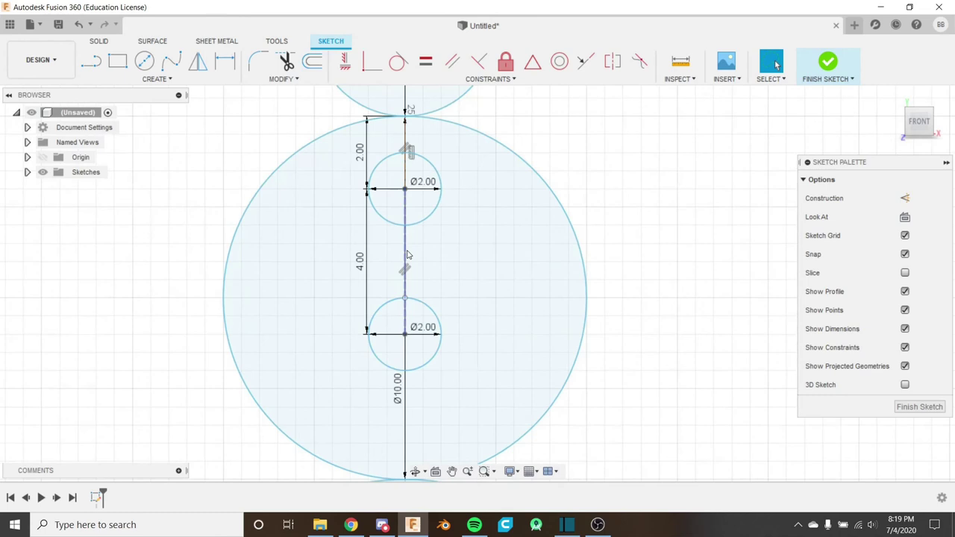
pyautogui.click(405, 188)
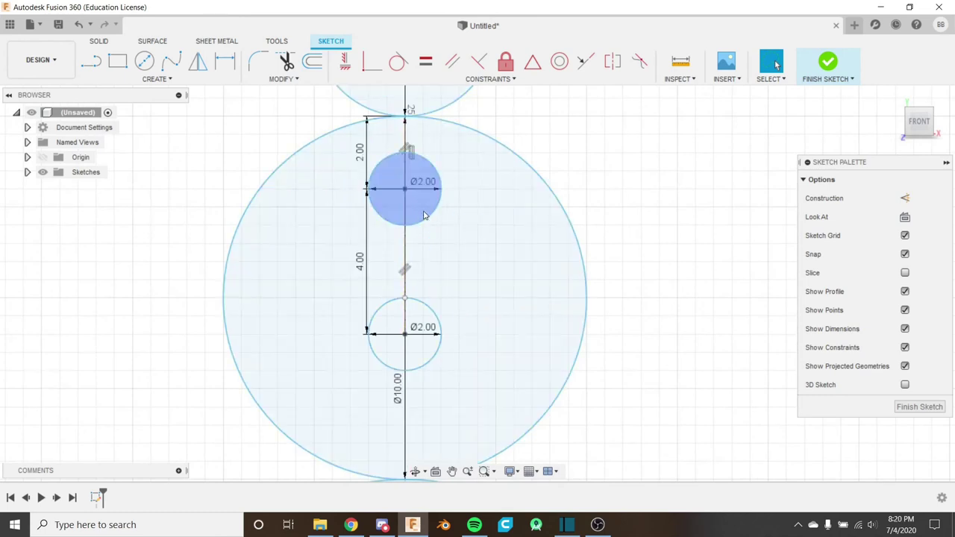
pyautogui.click(422, 344)
pyautogui.scroll(-3, 421, 347)
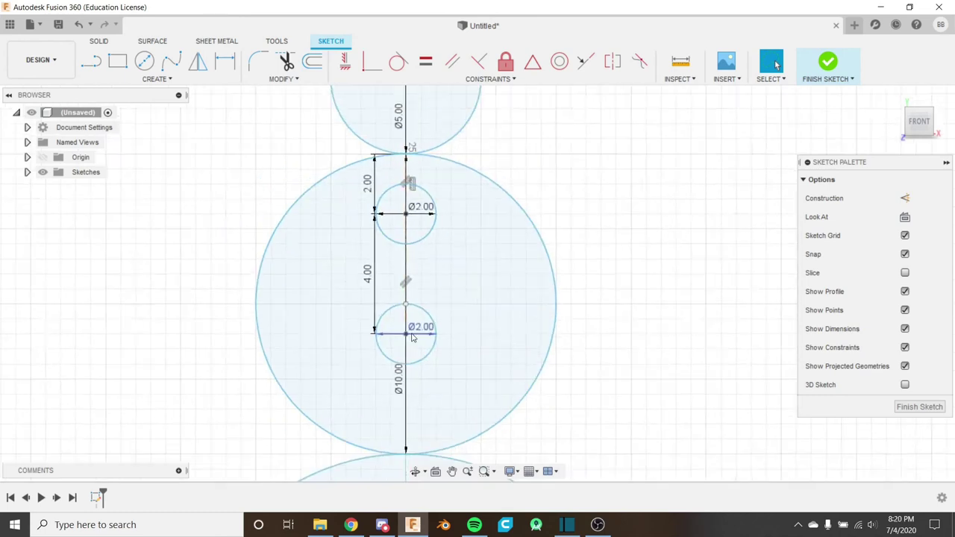
# Step: Draw a center-diameter circle about 1 mm in diameter in the upper left of the 5 mm head circle as an eye
pyautogui.scroll(2, 402, 335)
pyautogui.click(383, 342)
pyautogui.click(379, 270)
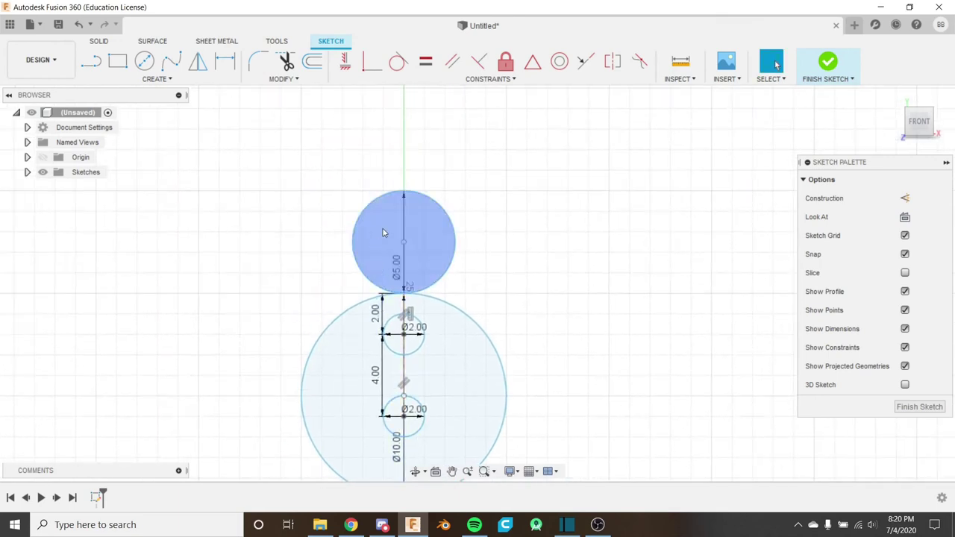
pyautogui.scroll(2, 379, 229)
pyautogui.moveTo(379, 229); pyautogui.dragTo(308, 251, button='middle')
pyautogui.scroll(2, 302, 225)
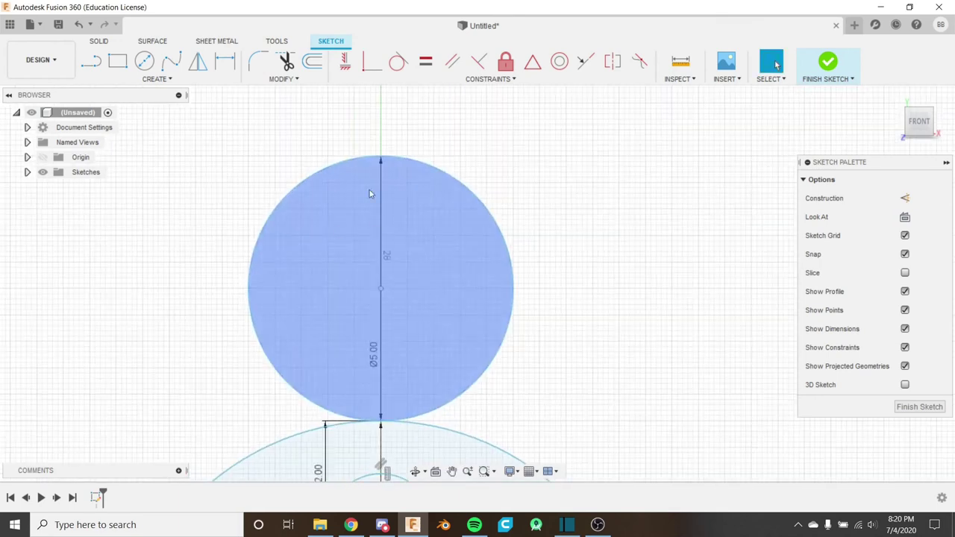
pyautogui.press('Escape')
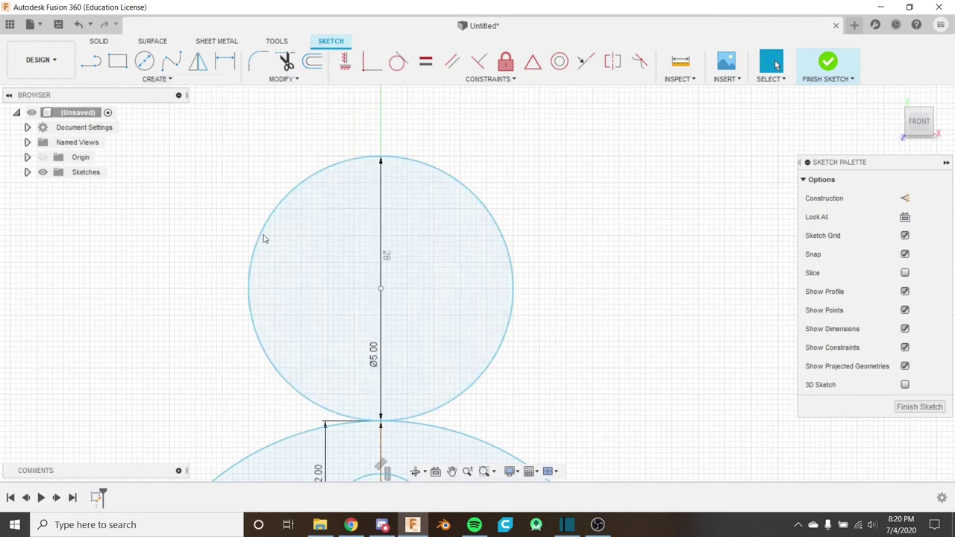
pyautogui.click(143, 61)
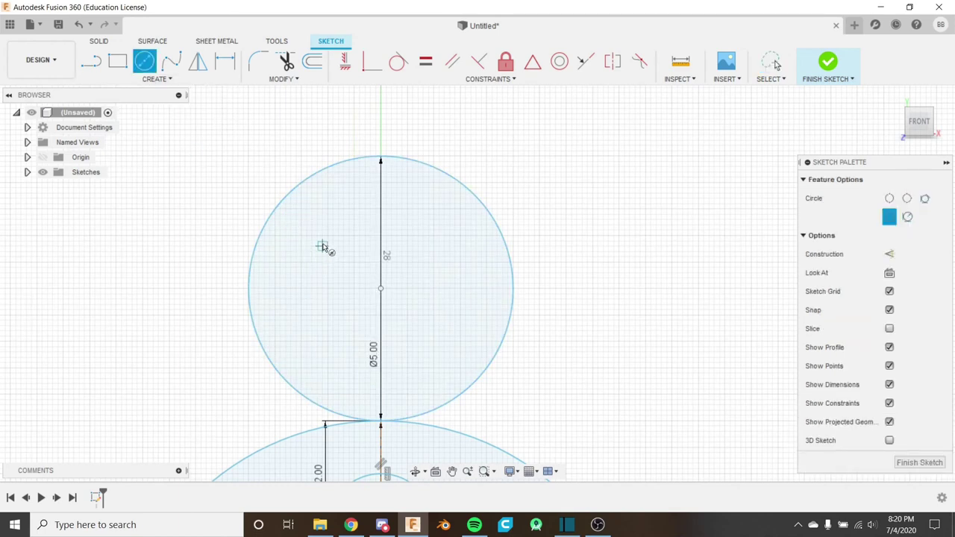
pyautogui.click(328, 262)
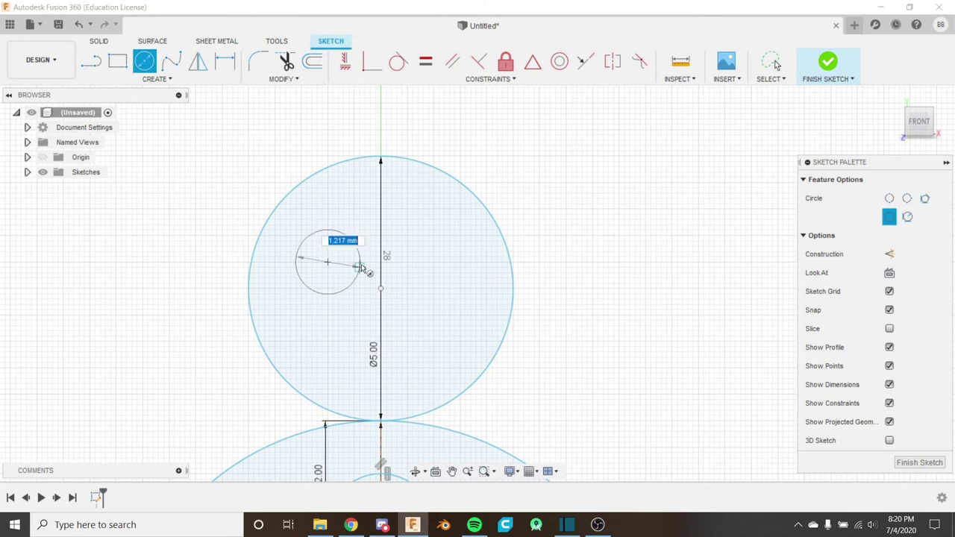
pyautogui.click(357, 262)
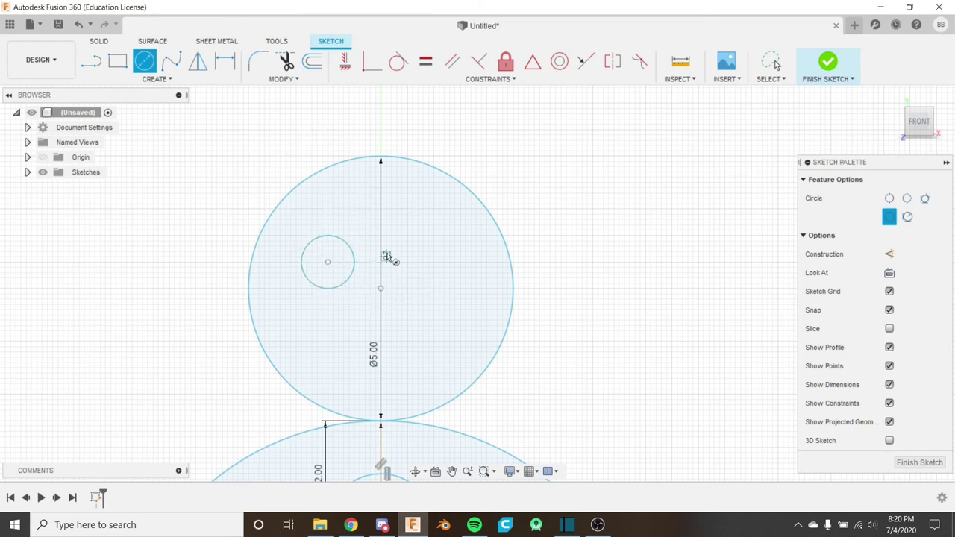
pyautogui.press('Escape')
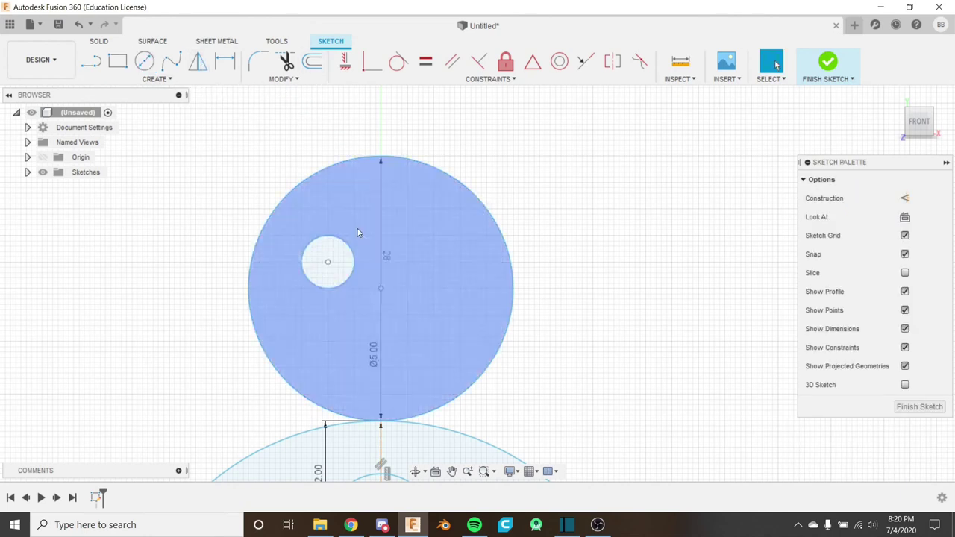
# Step: Mirror the eye circle across the snowman's vertical construction line to make the second eye
pyautogui.click(199, 62)
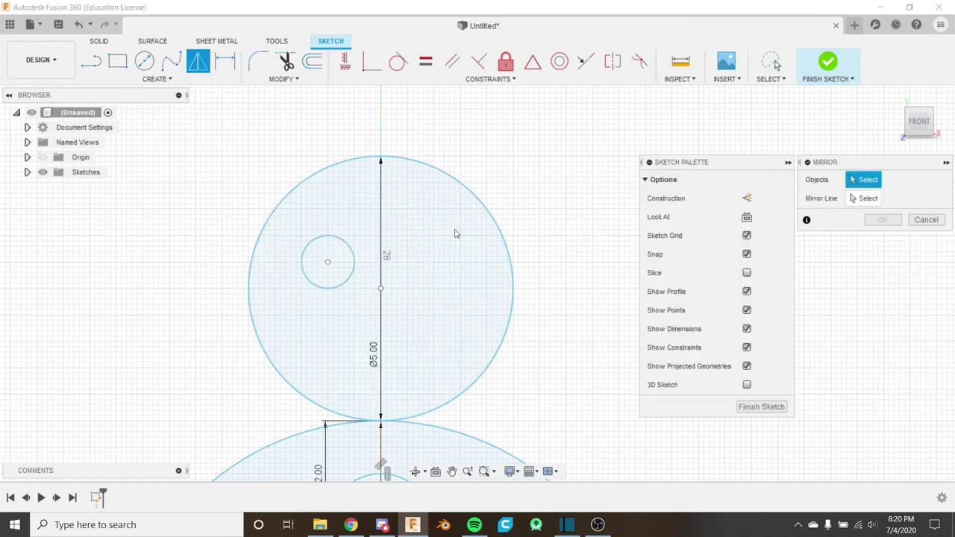
pyautogui.click(349, 278)
pyautogui.scroll(-3, 261, 232)
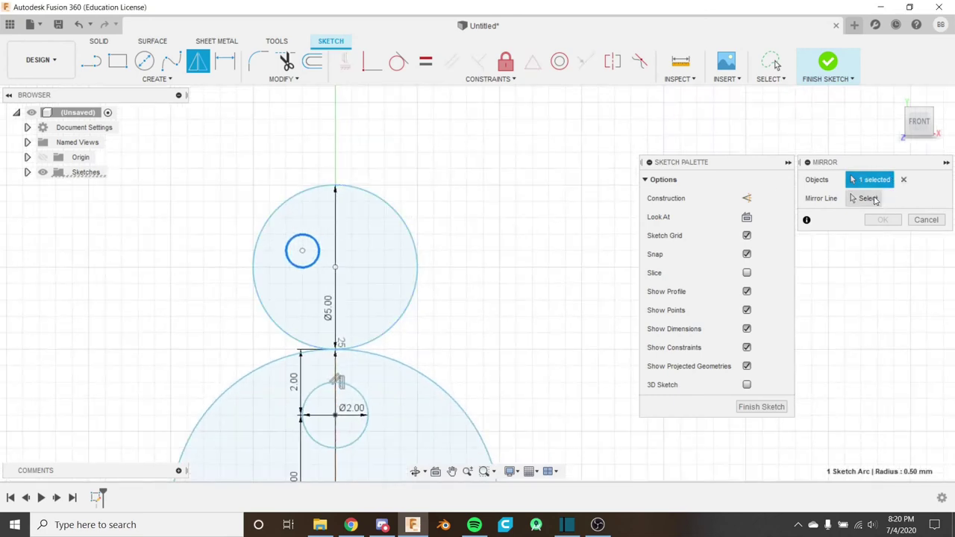
pyautogui.click(868, 198)
pyautogui.scroll(3, 424, 323)
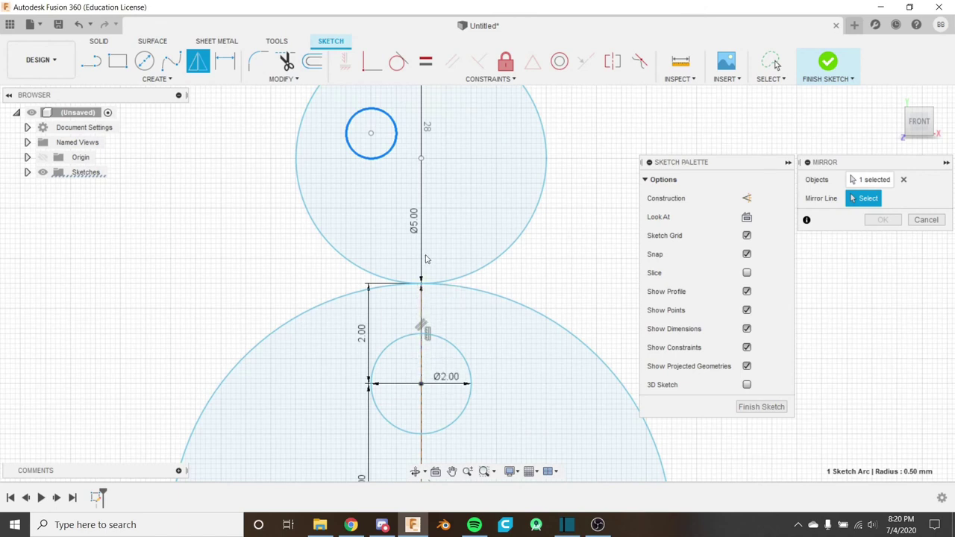
pyautogui.click(420, 373)
pyautogui.scroll(3, 481, 261)
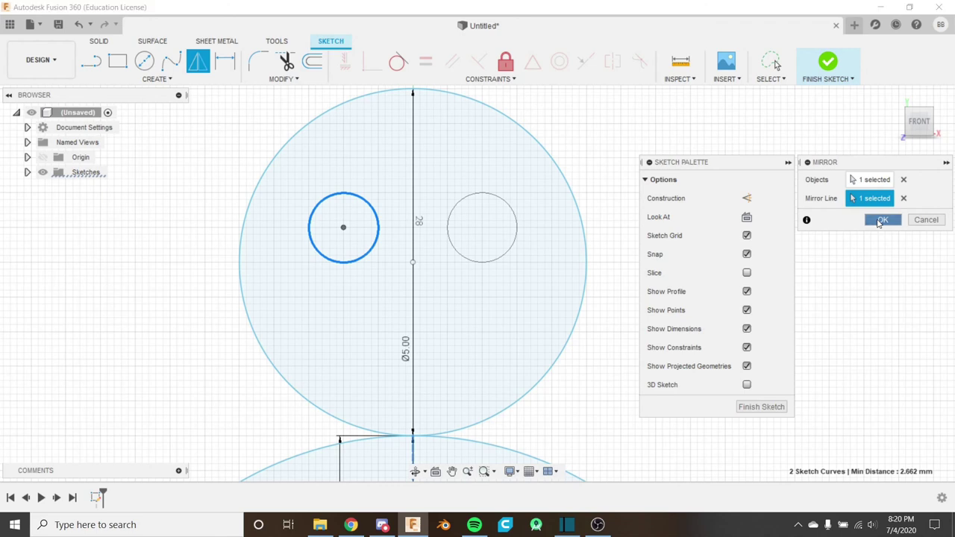
pyautogui.click(881, 220)
pyautogui.scroll(-3, 477, 246)
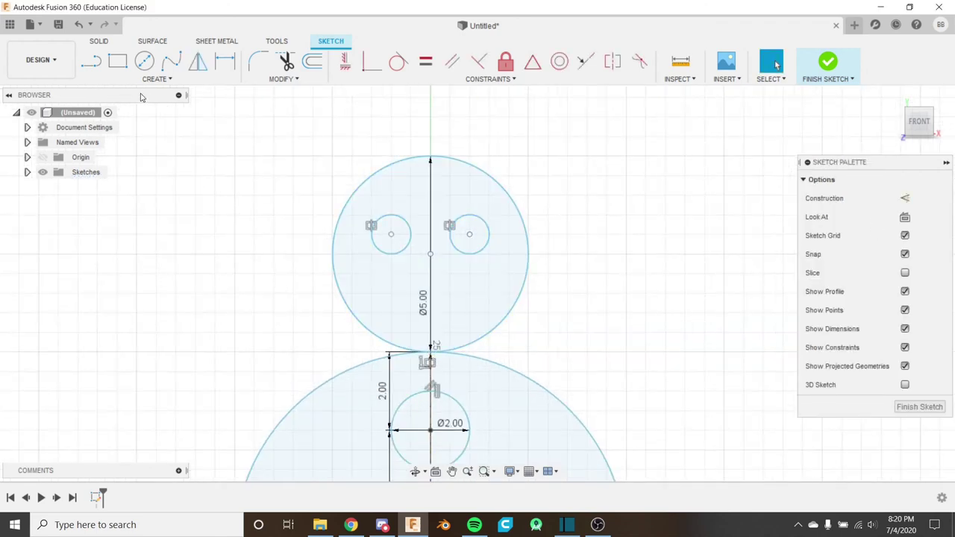
# Step: Draw a smiling three point arc slot below the eyes, with ends about 2 mm apart and a width of 0.3 mm
pyautogui.click(161, 81)
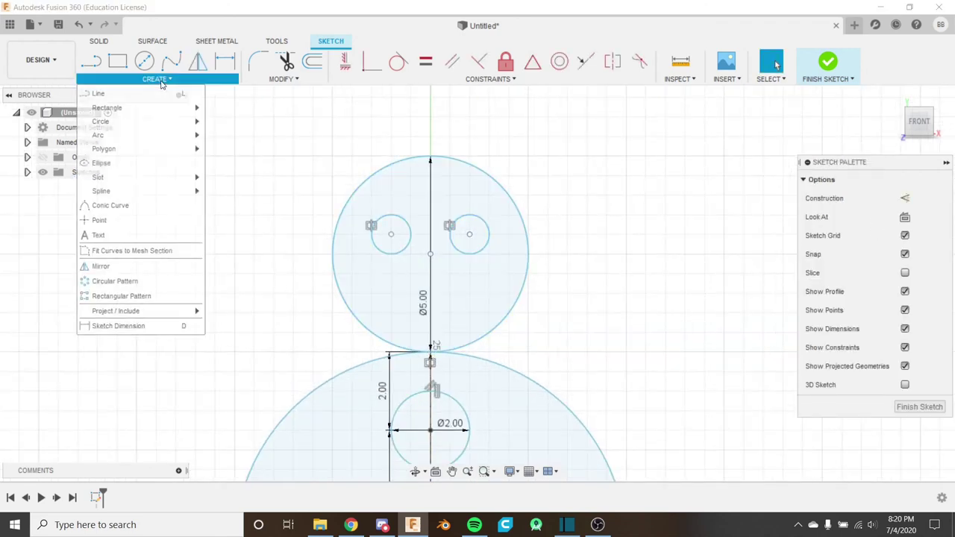
pyautogui.moveTo(179, 138)
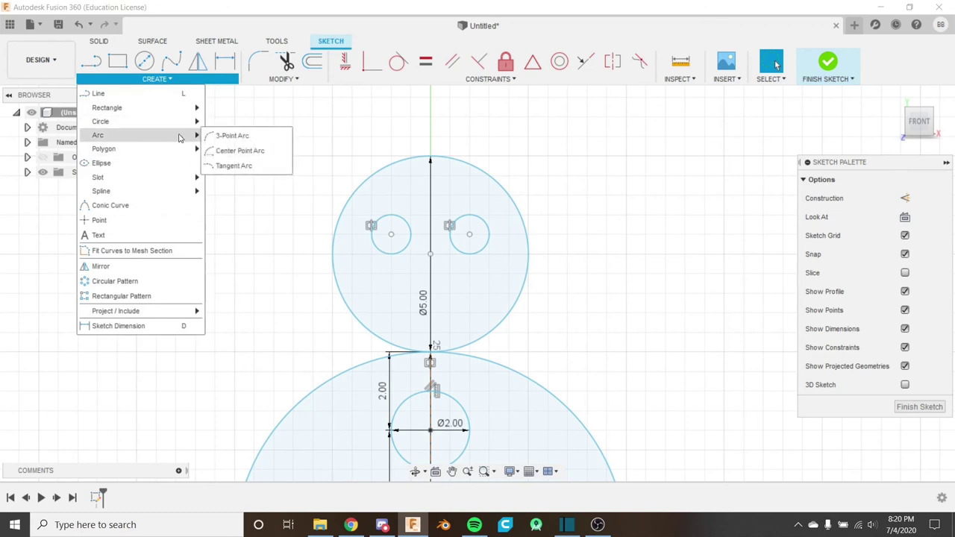
pyautogui.moveTo(180, 176)
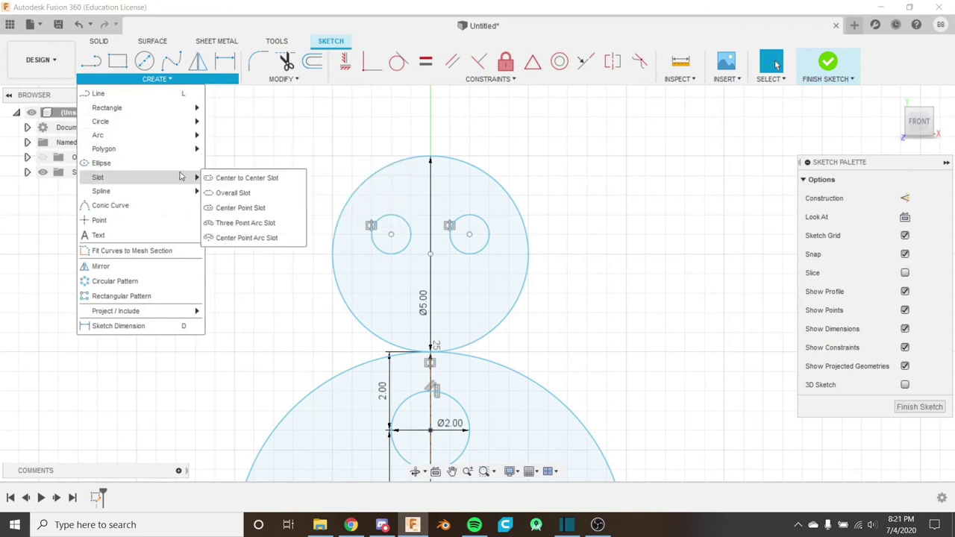
pyautogui.click(242, 224)
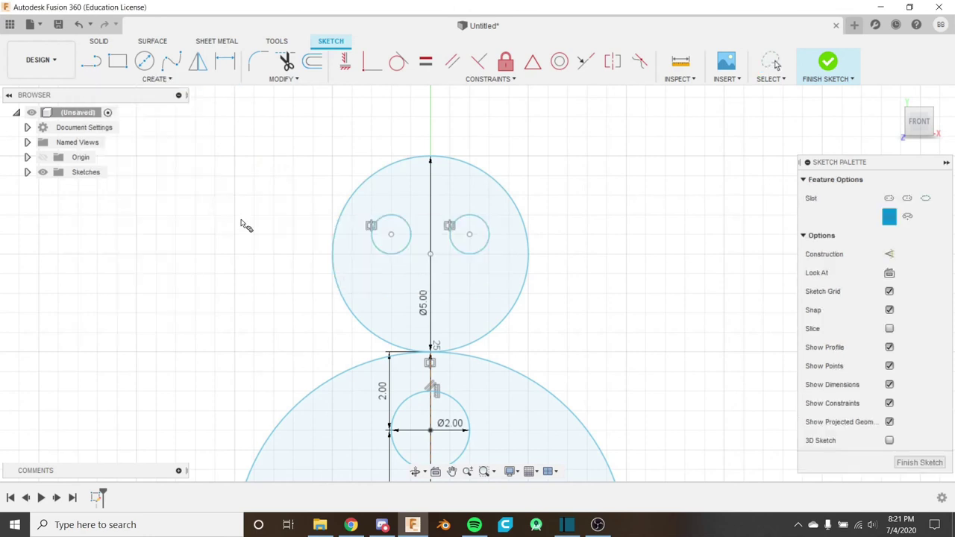
pyautogui.click(391, 293)
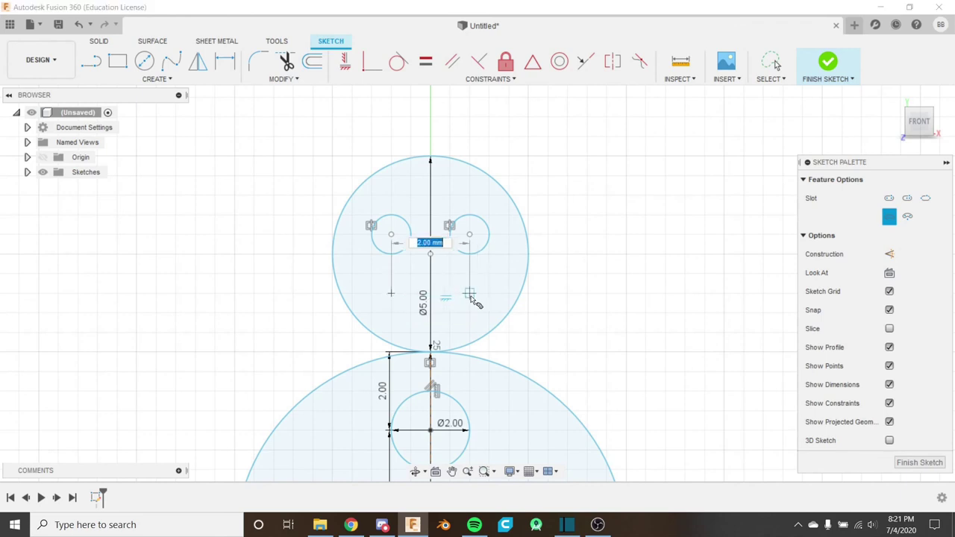
pyautogui.click(469, 294)
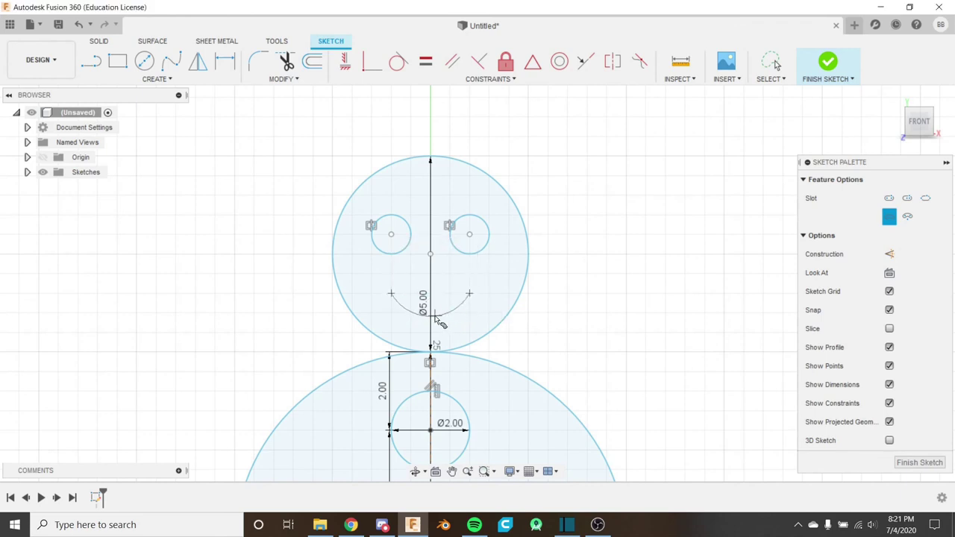
pyautogui.click(429, 313)
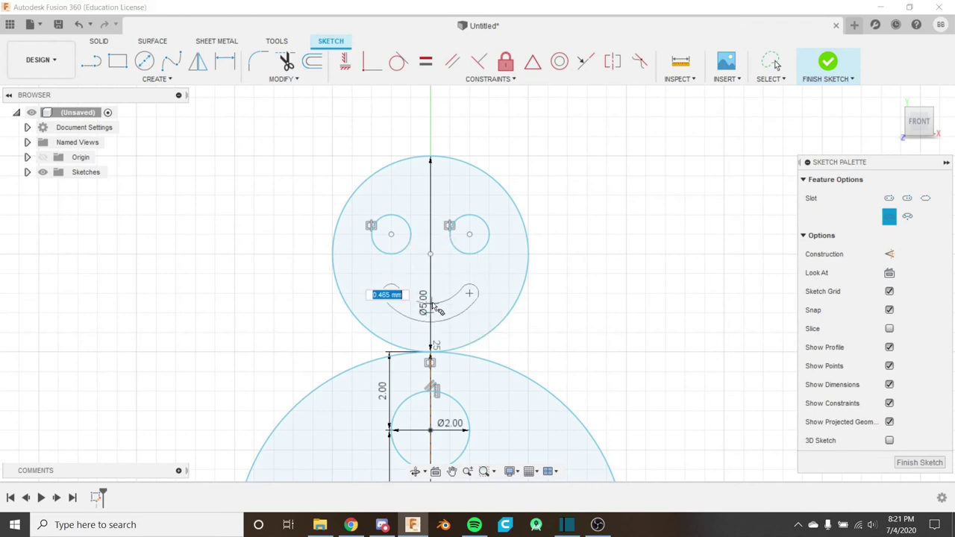
pyautogui.scroll(2, 432, 302)
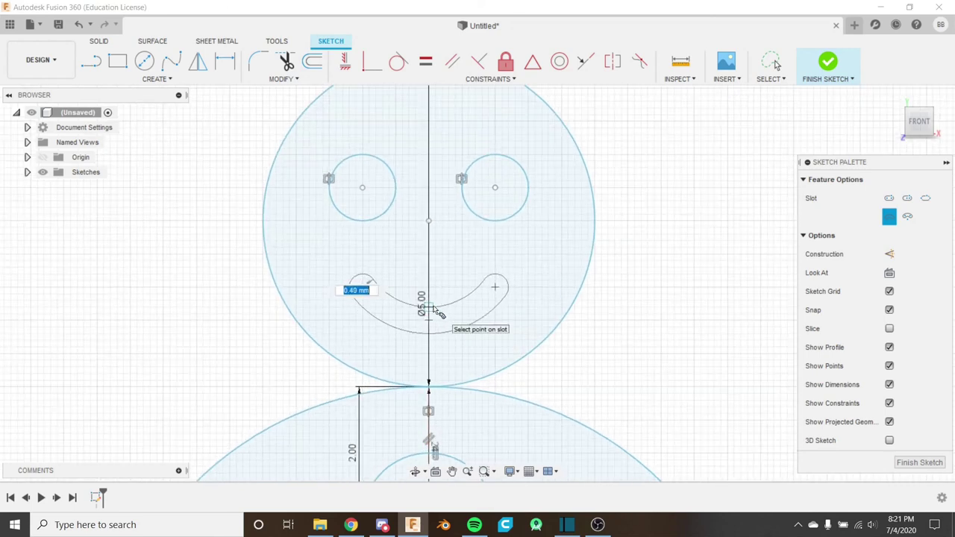
pyautogui.write('0.3')
pyautogui.press('Return')
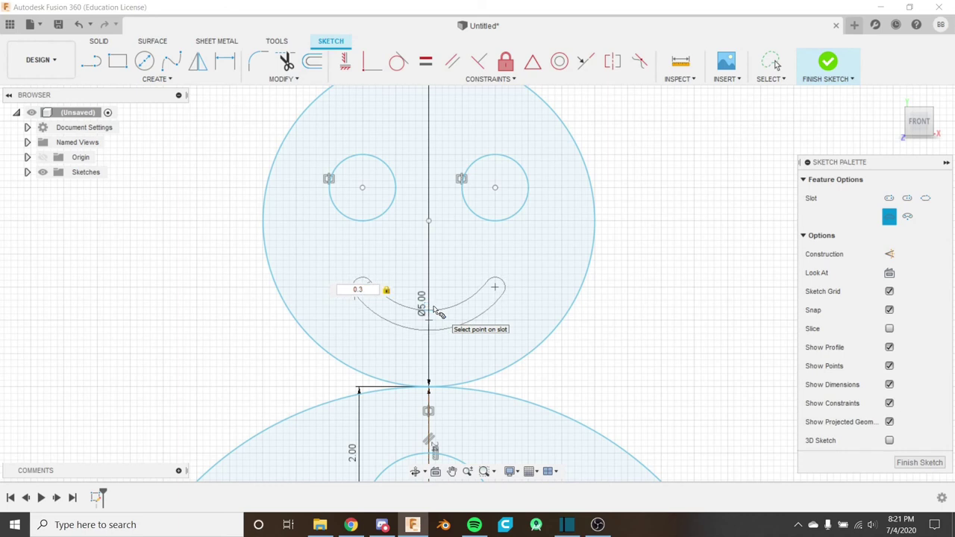
pyautogui.click(439, 313)
pyautogui.press('Escape')
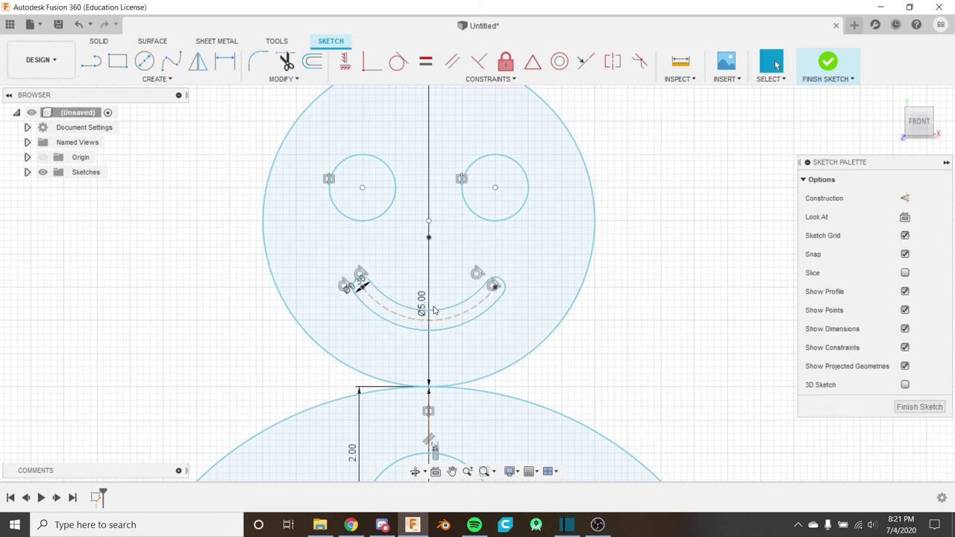
pyautogui.scroll(-3, 399, 269)
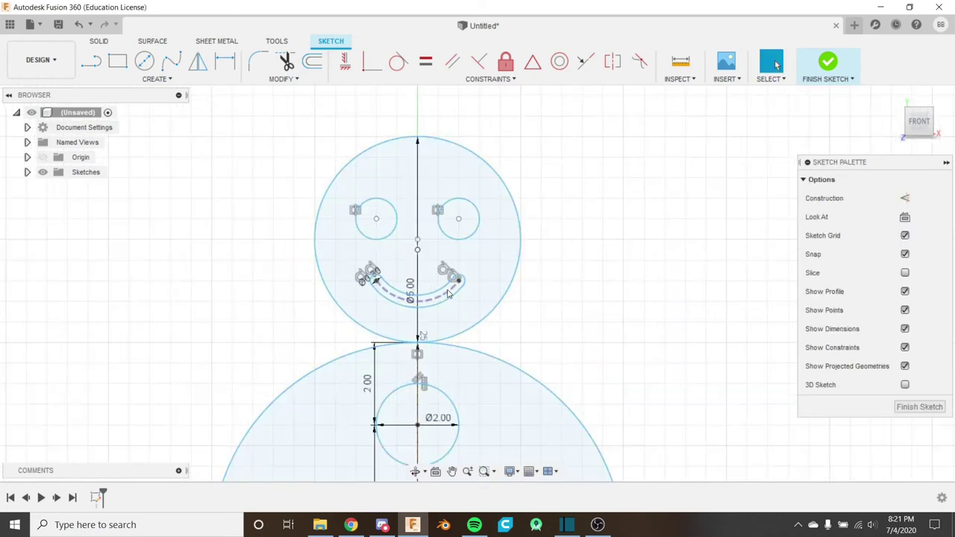
pyautogui.scroll(3, 448, 294)
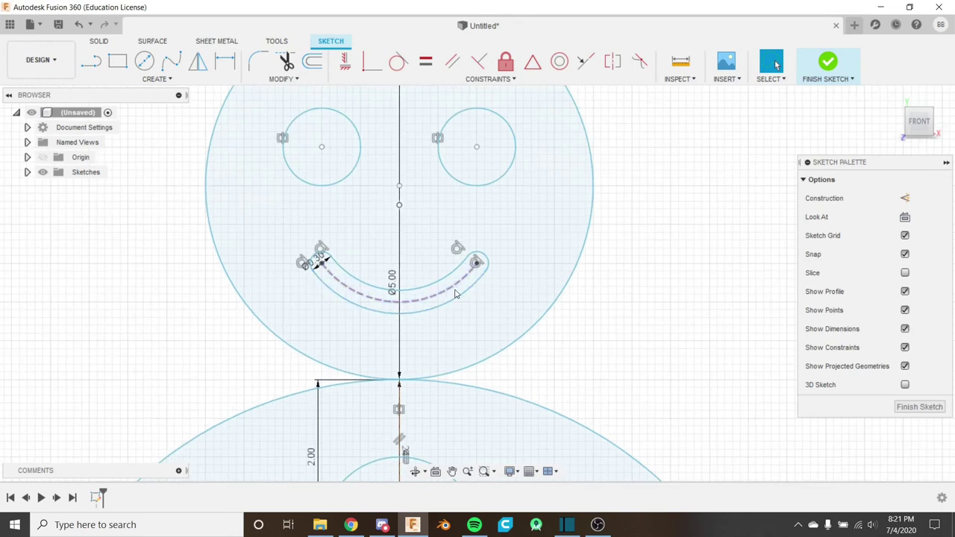
pyautogui.scroll(-4, 379, 273)
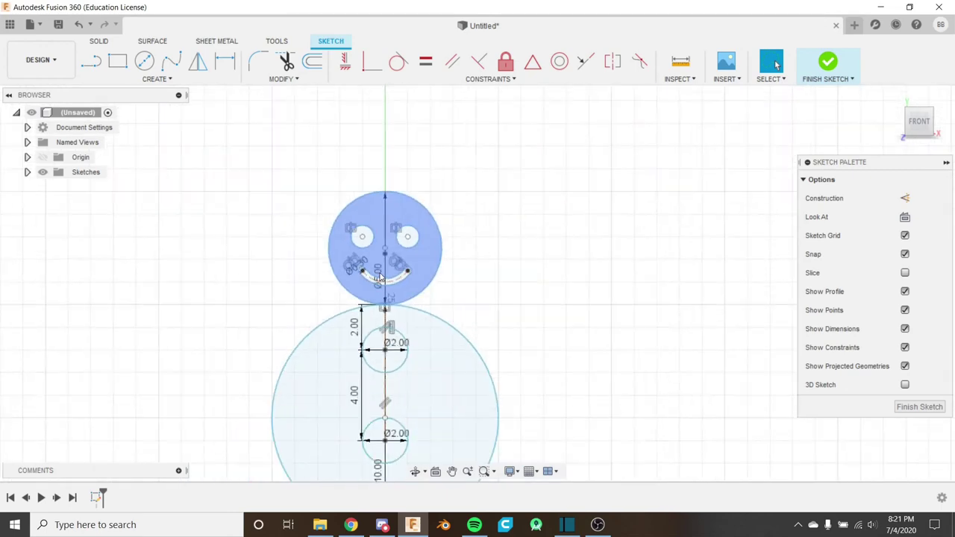
# Step: Draw a 0.25 mm vertical construction line upward from the top point of the 5 mm head circle
pyautogui.scroll(3, 356, 154)
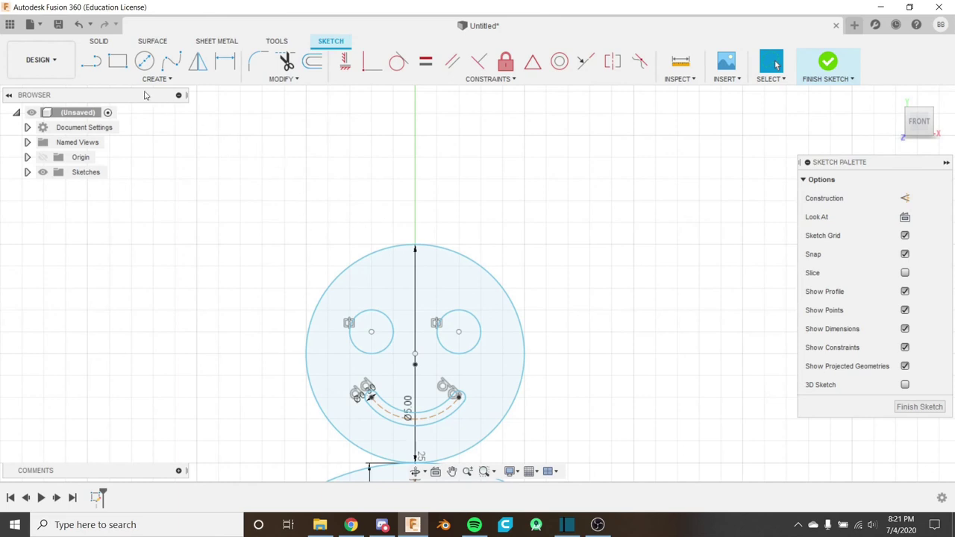
pyautogui.moveTo(342, 165)
pyautogui.mouseDown(button='middle')
pyautogui.moveTo(315, 204)
pyautogui.moveTo(338, 215)
pyautogui.mouseUp(button='middle')
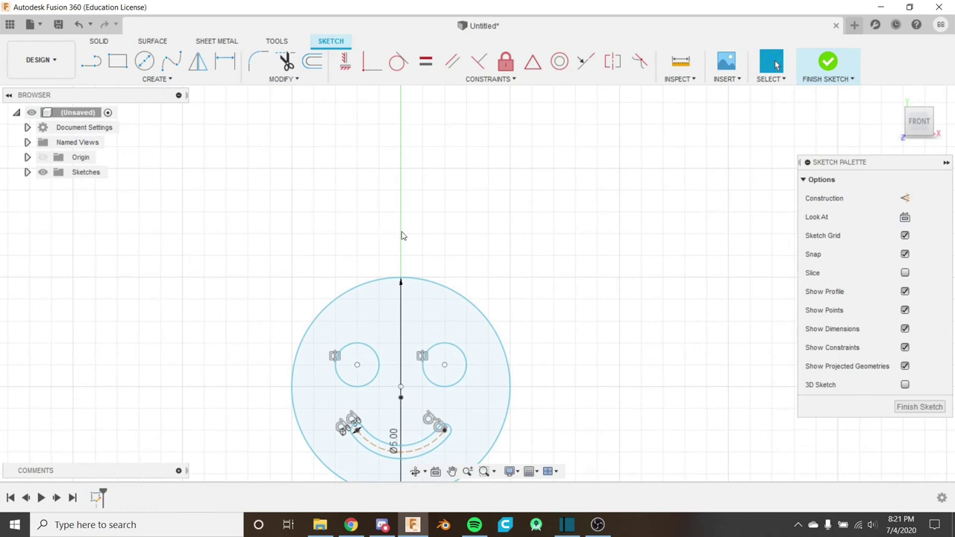
pyautogui.click(170, 63)
pyautogui.press('l')
pyautogui.scroll(-3, 411, 251)
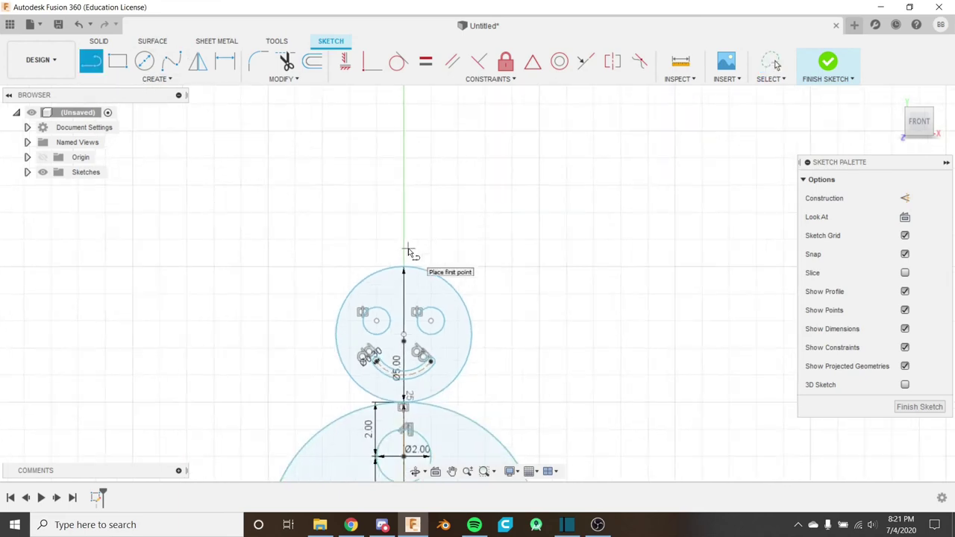
pyautogui.moveTo(413, 254); pyautogui.dragTo(408, 245, button='middle')
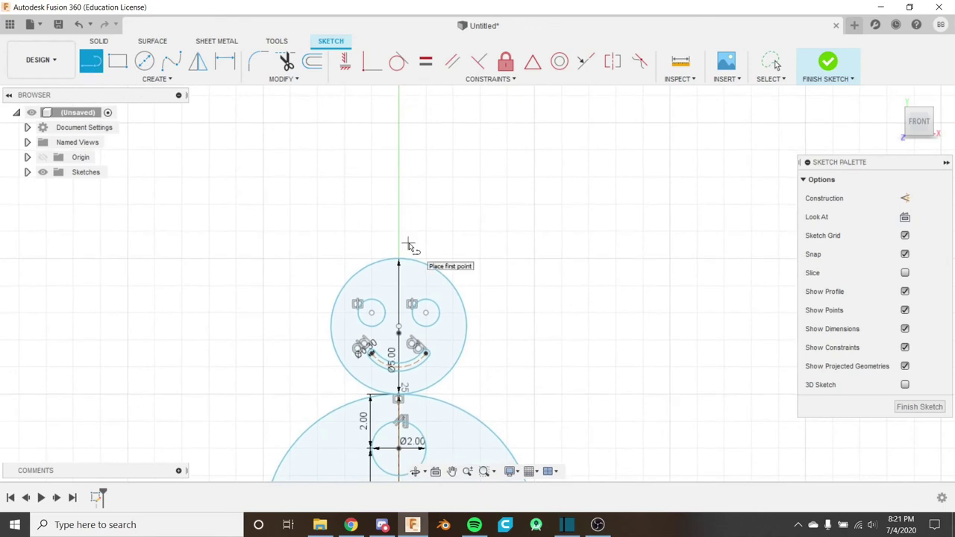
pyautogui.scroll(3, 384, 252)
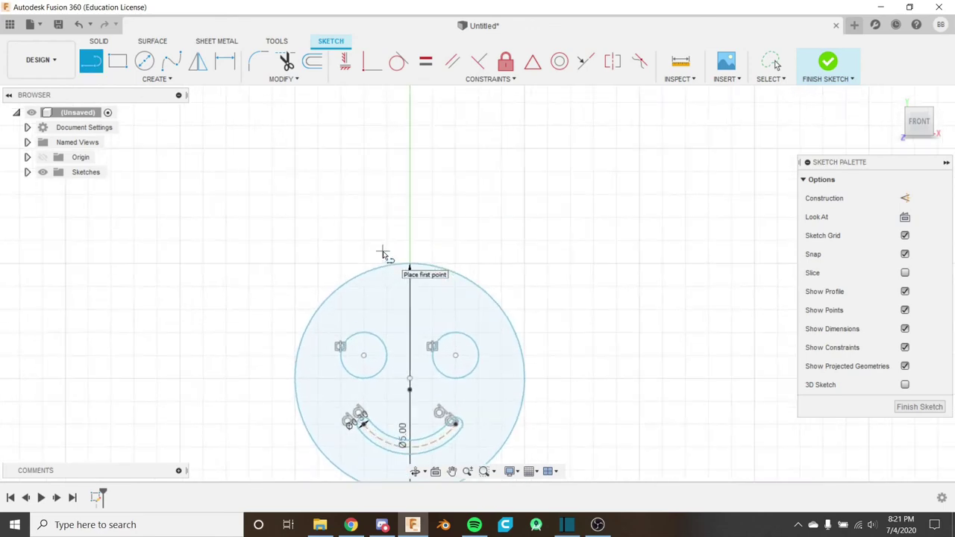
pyautogui.press('Escape')
pyautogui.moveTo(383, 252); pyautogui.dragTo(389, 244, button='middle')
pyautogui.press('l')
pyautogui.scroll(3, 390, 240)
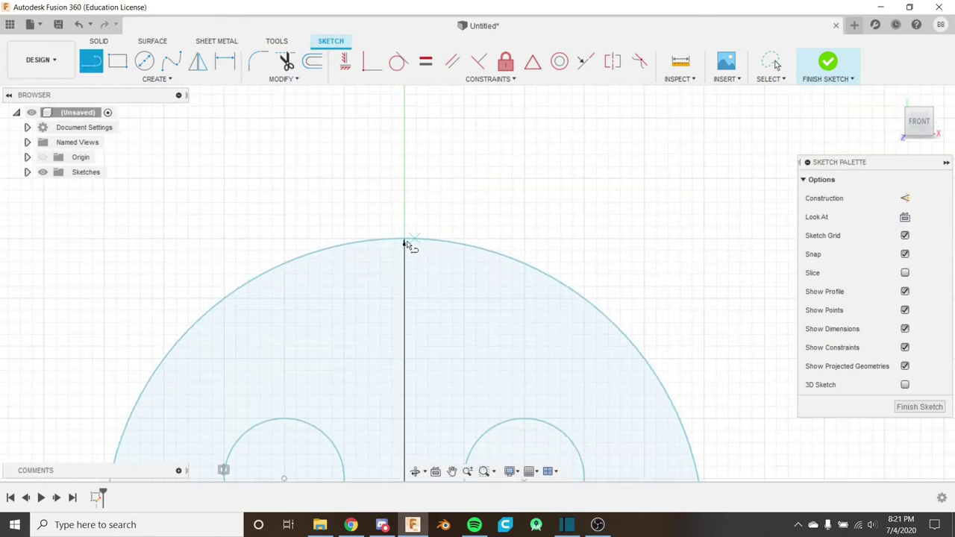
pyautogui.scroll(-2, 390, 237)
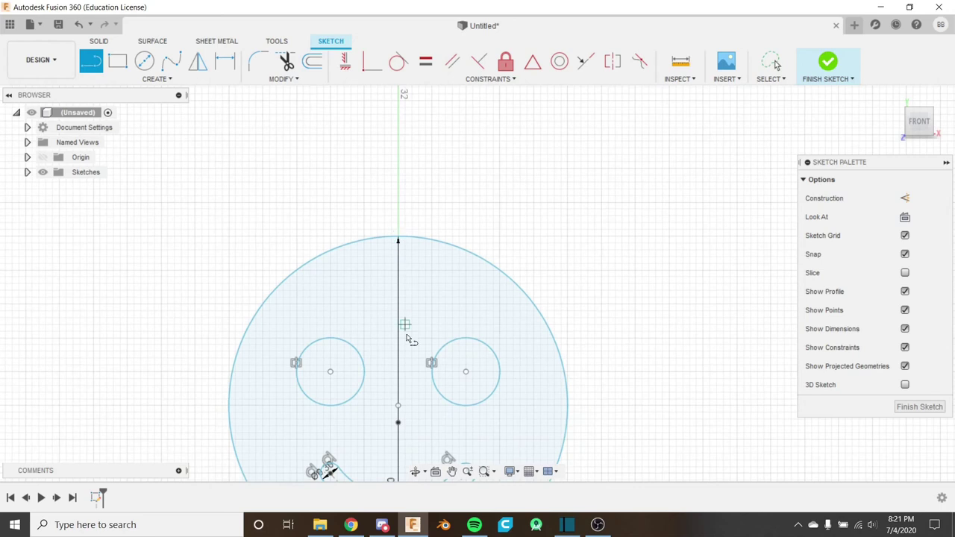
pyautogui.click(398, 239)
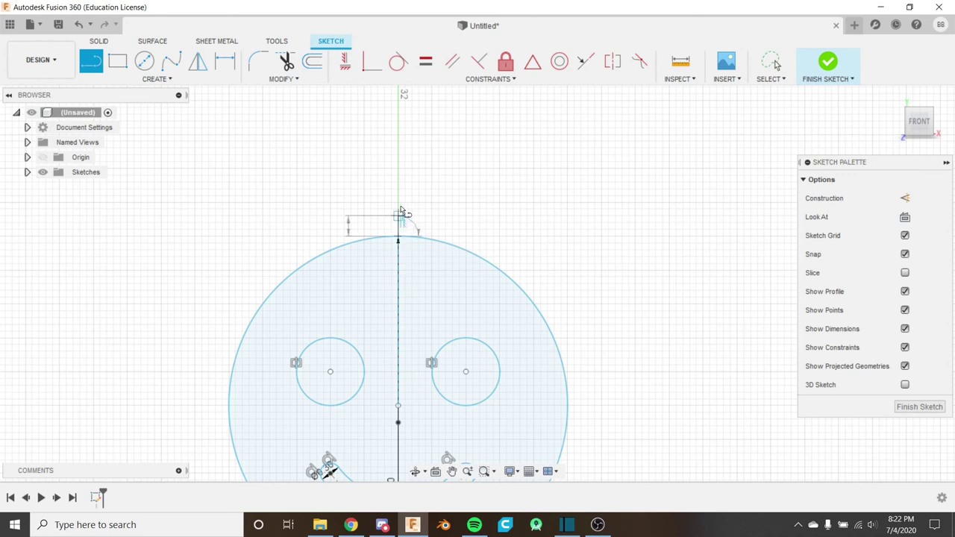
pyautogui.click(905, 198)
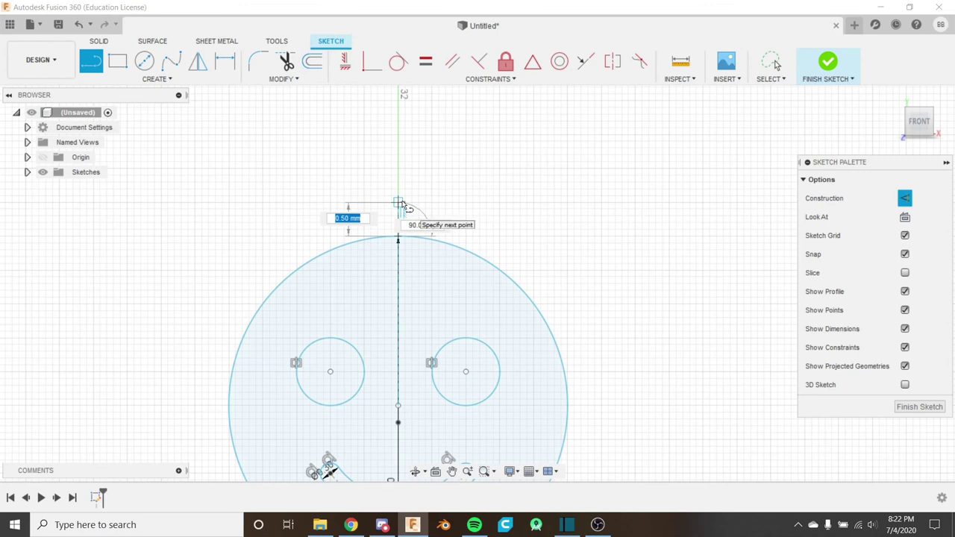
pyautogui.write('0.25')
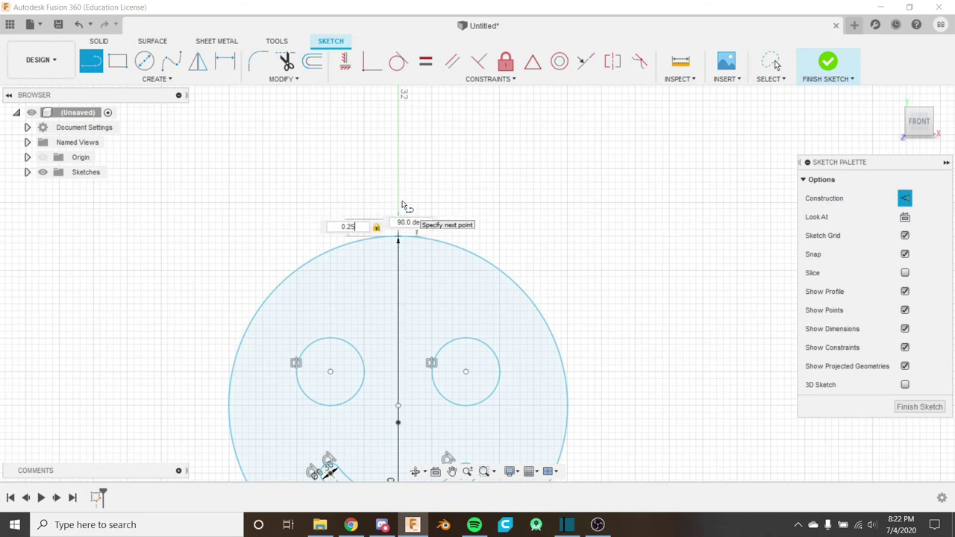
pyautogui.press('Return')
pyautogui.press('Escape')
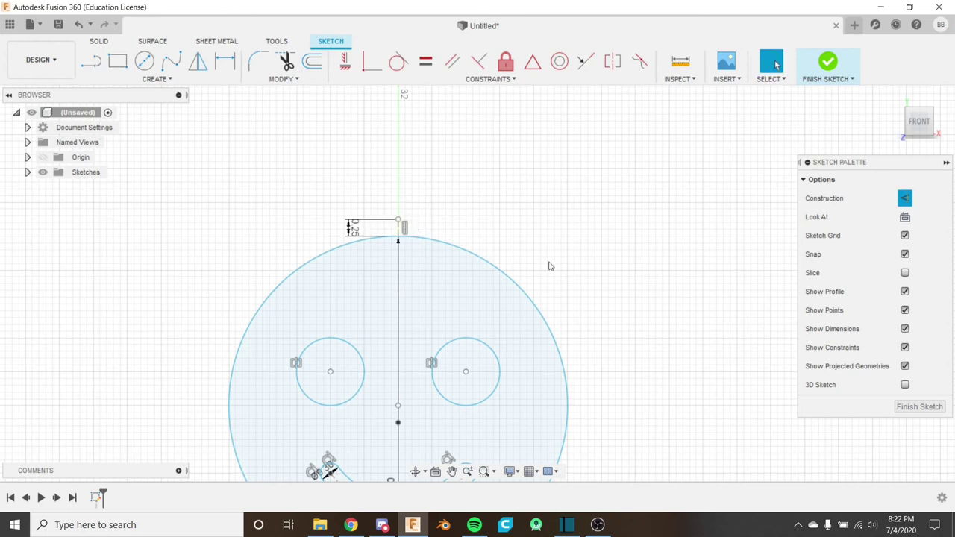
# Step: With construction mode off, draw a center rectangle about 4 mm by 0.5 mm on the upper end of the 0.25 mm line as the hat brim
pyautogui.scroll(3, 397, 222)
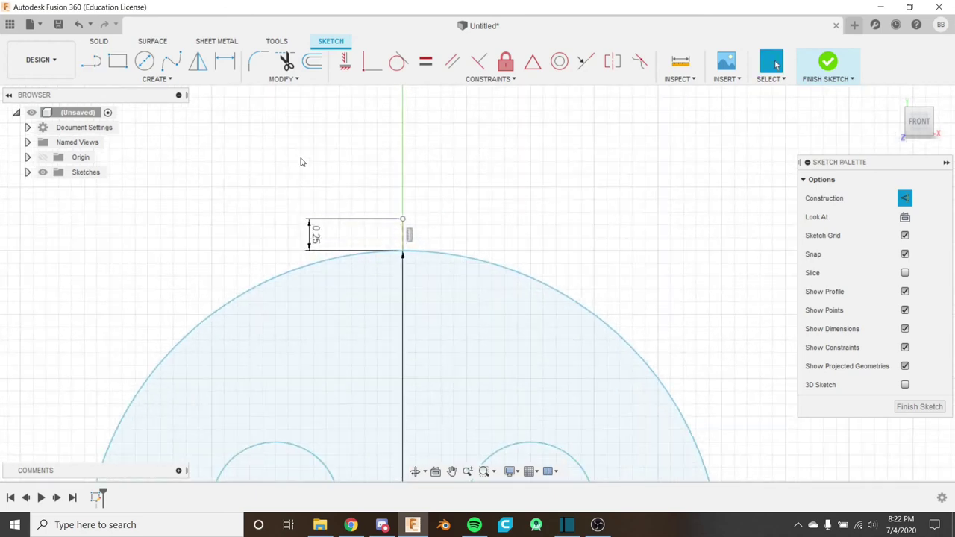
pyautogui.click(195, 81)
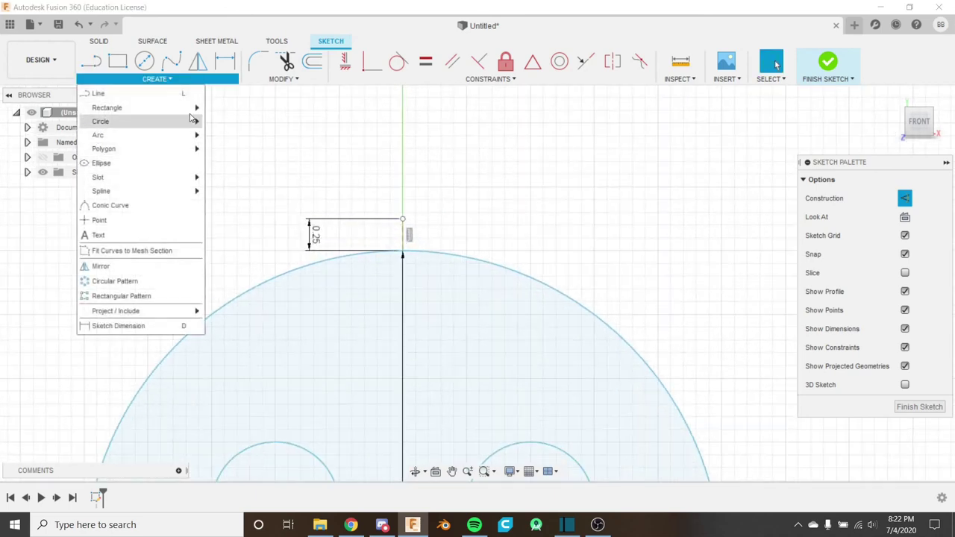
pyautogui.moveTo(191, 109)
pyautogui.click(250, 139)
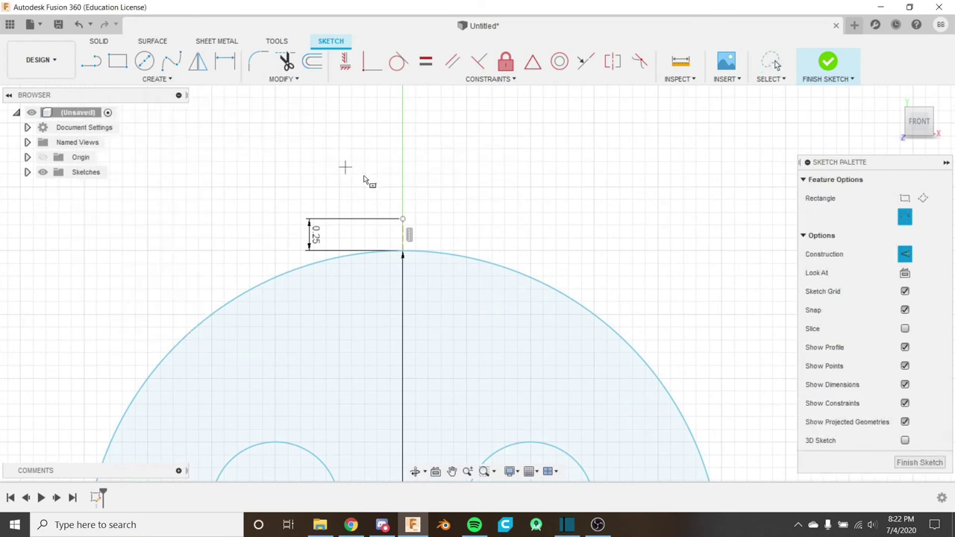
pyautogui.click(402, 220)
pyautogui.scroll(-5, 505, 236)
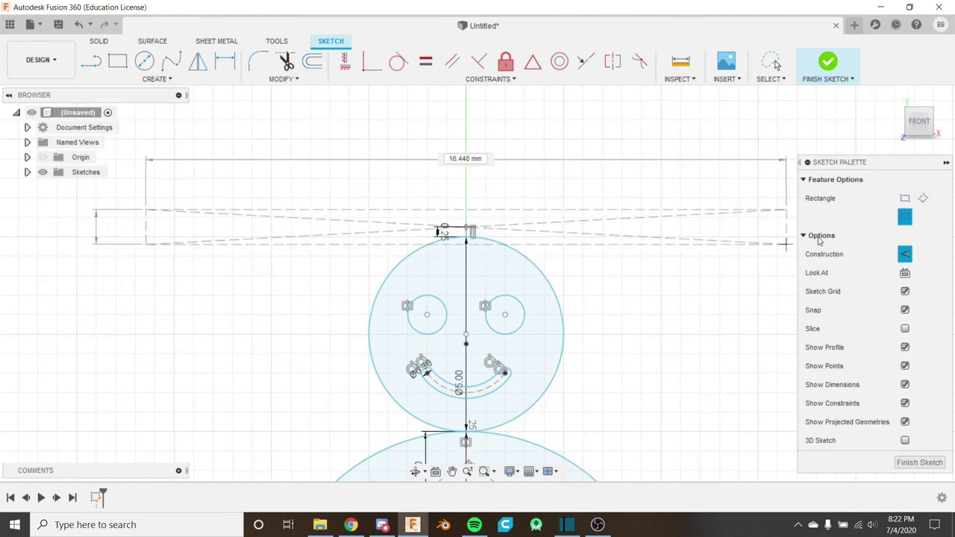
pyautogui.click(905, 254)
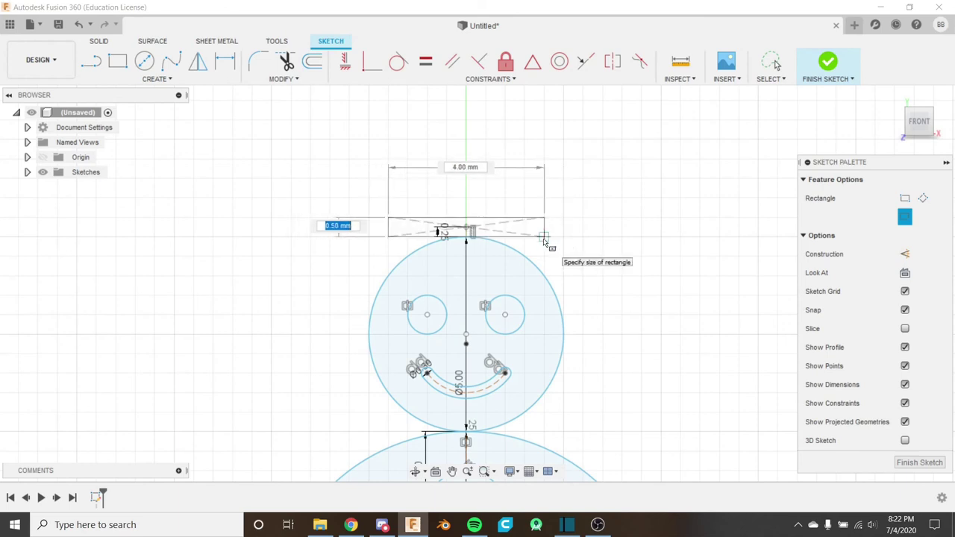
pyautogui.click(544, 239)
pyautogui.moveTo(533, 186); pyautogui.dragTo(390, 266, button='middle')
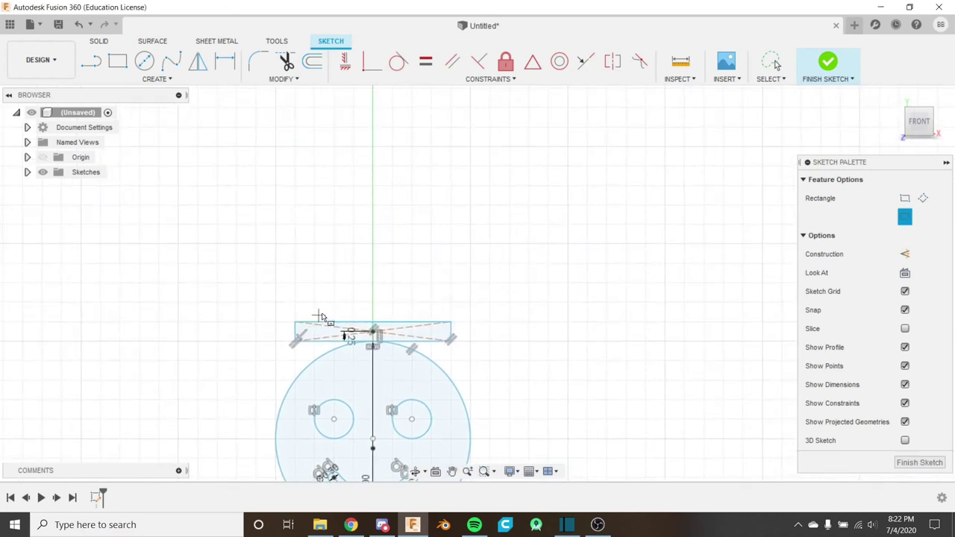
pyautogui.press('Escape')
# Step: Draw a 0.5 mm line inward from the brim's upper right corner along its top edge
pyautogui.scroll(3, 335, 336)
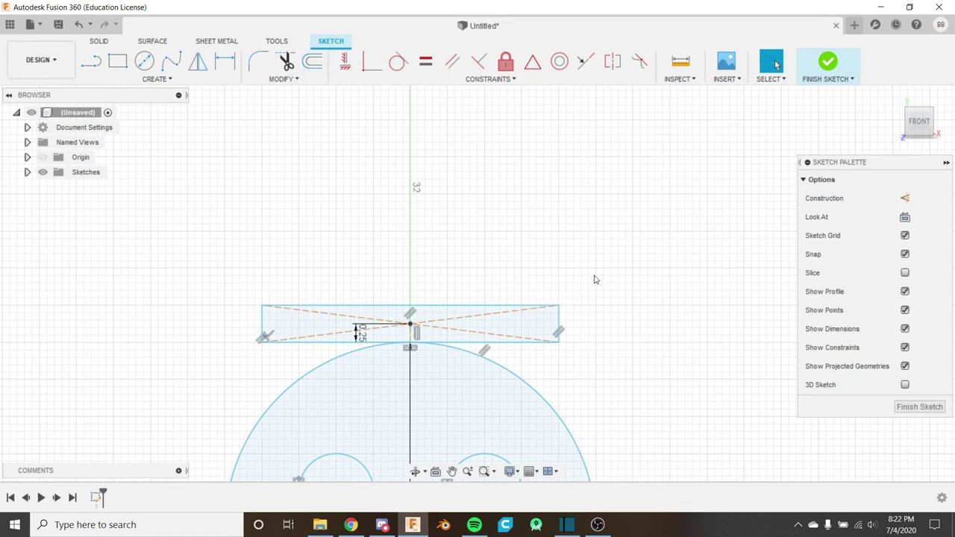
pyautogui.scroll(1, 537, 311)
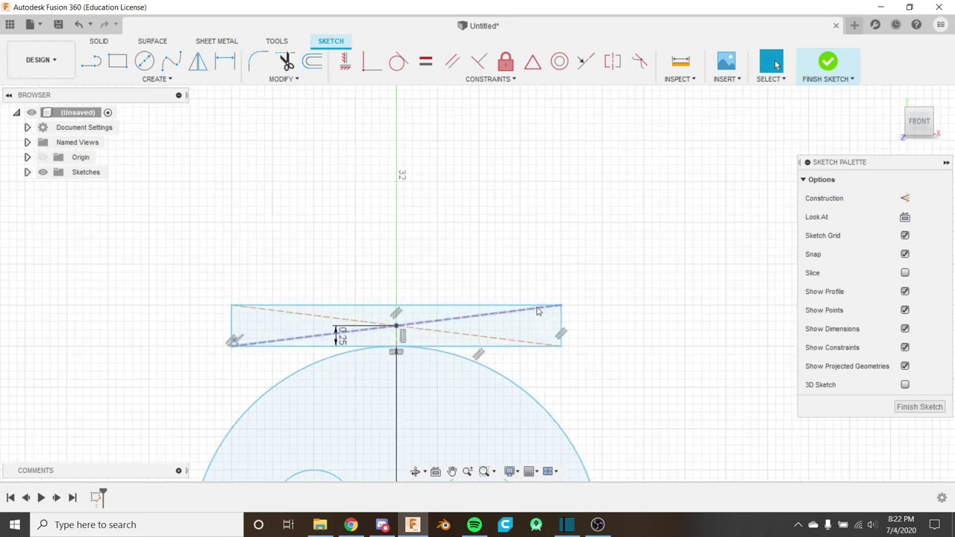
pyautogui.press('l')
pyautogui.click(563, 307)
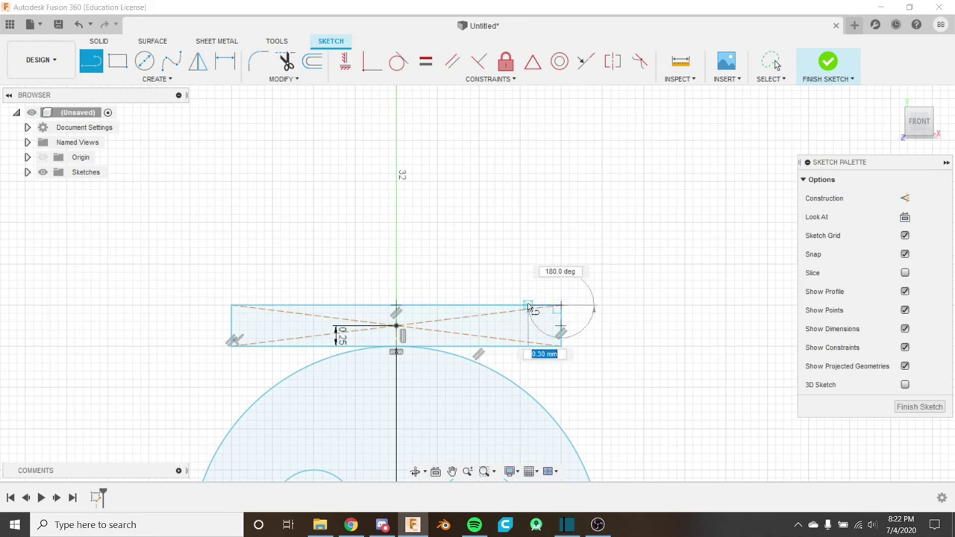
pyautogui.write('0.5')
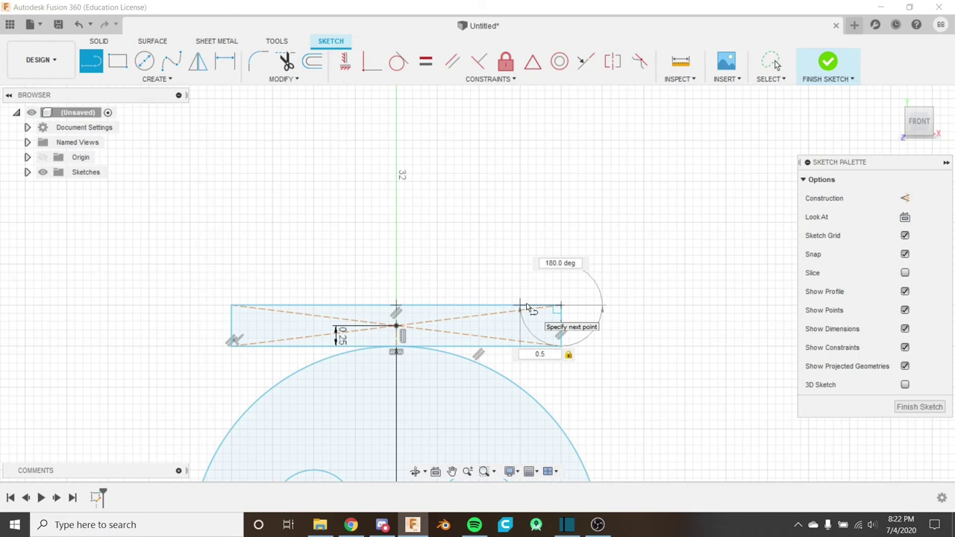
pyautogui.press('Return')
pyautogui.press('Escape')
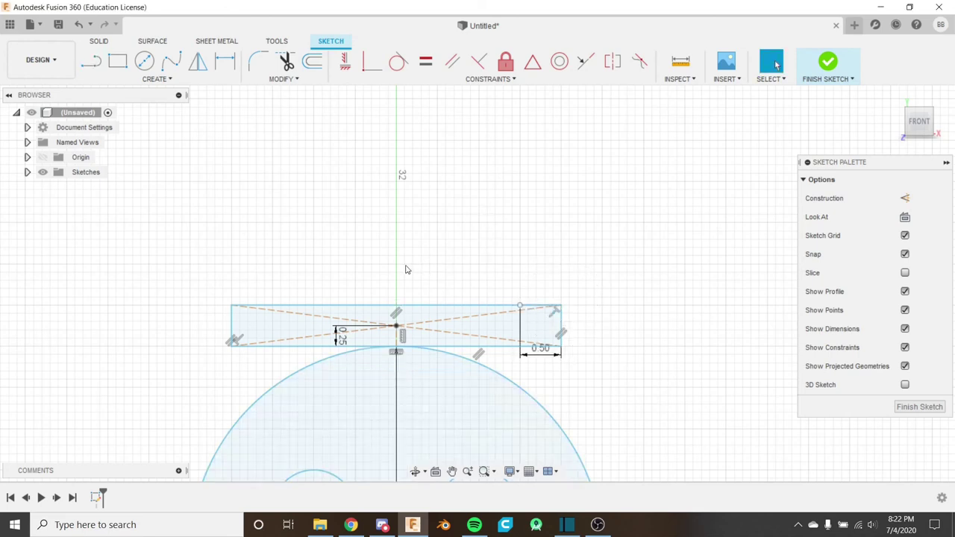
# Step: Draw a 0.5 mm line inward from the brim's upper left corner, continuing with a 2 mm vertical line upward from its inner end
pyautogui.scroll(3, 405, 269)
pyautogui.press('l')
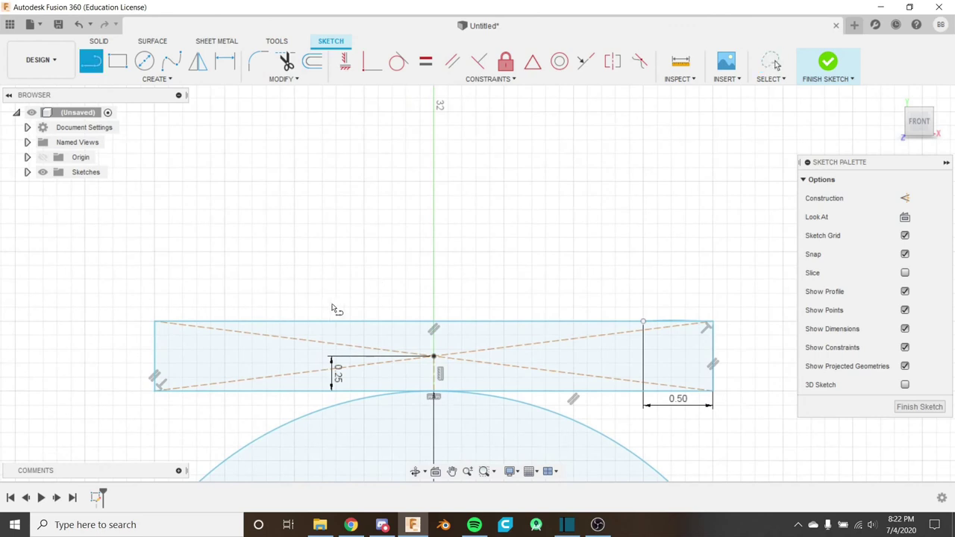
pyautogui.click(155, 323)
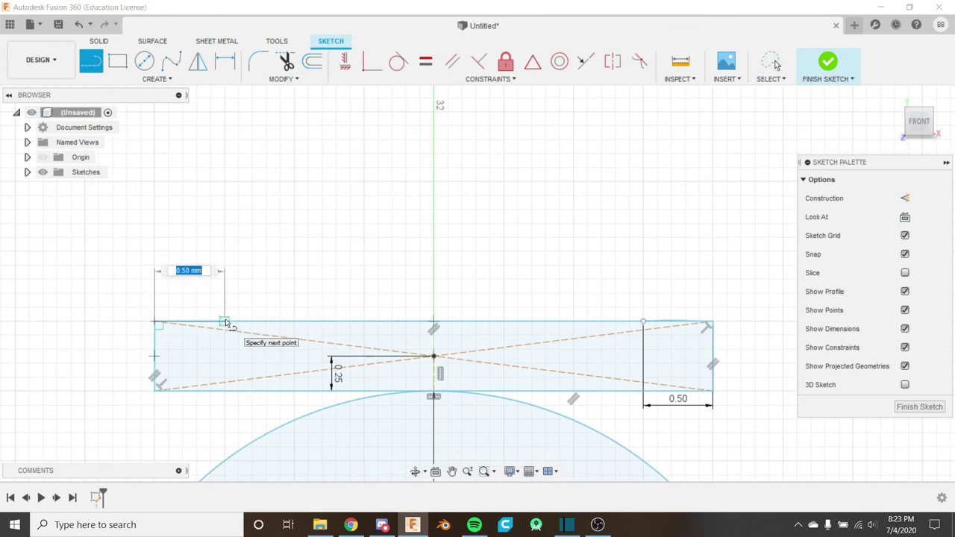
pyautogui.press('Tab')
pyautogui.click(226, 323)
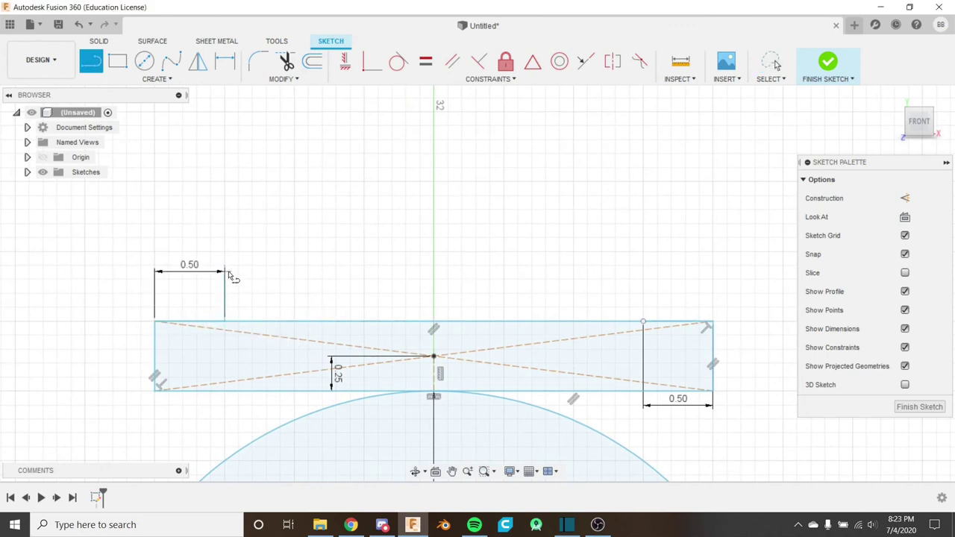
pyautogui.click(227, 323)
pyautogui.scroll(-3, 224, 224)
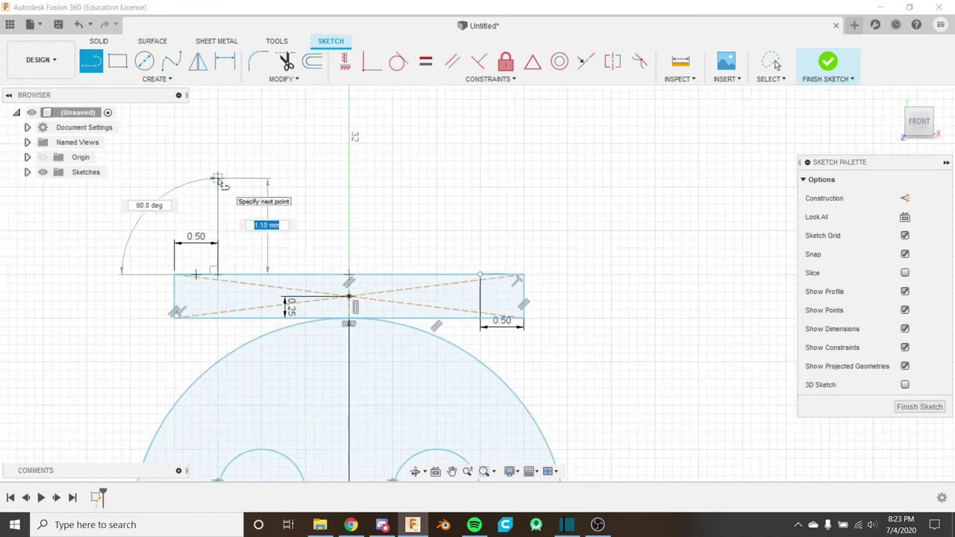
pyautogui.write('2')
pyautogui.press('Return')
pyautogui.press('Escape')
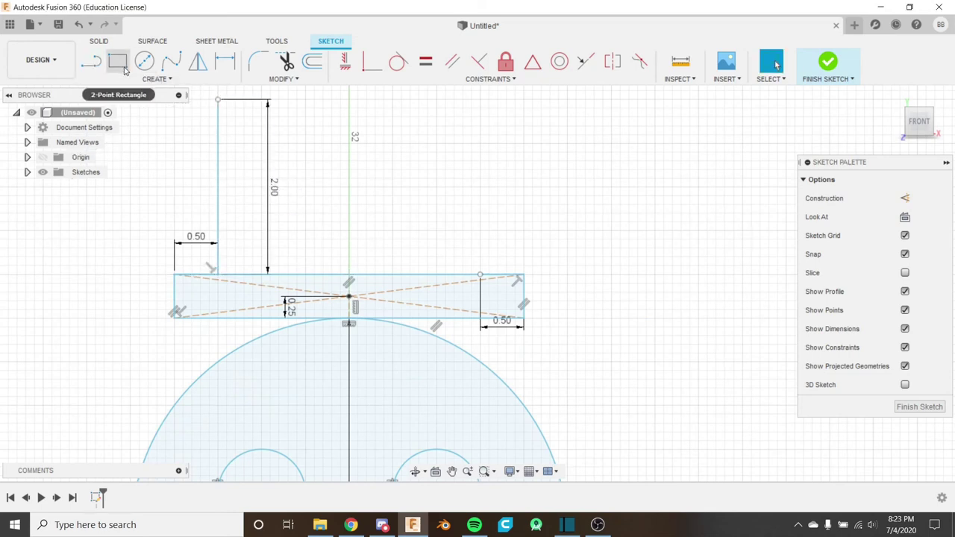
# Step: Draw a two-point rectangle from the inner end of the right 0.5 mm line to the top of the 2 mm line as the hat's crown
pyautogui.click(124, 68)
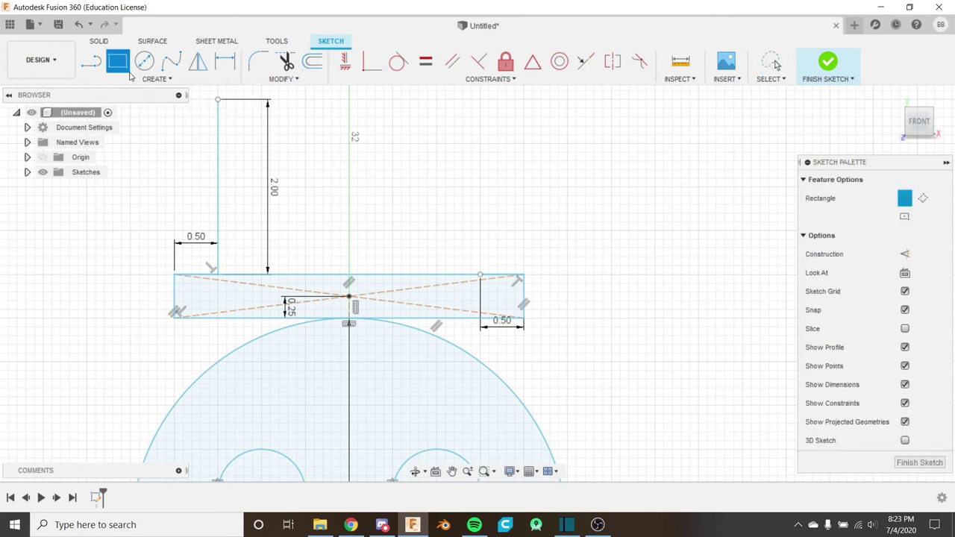
pyautogui.click(479, 274)
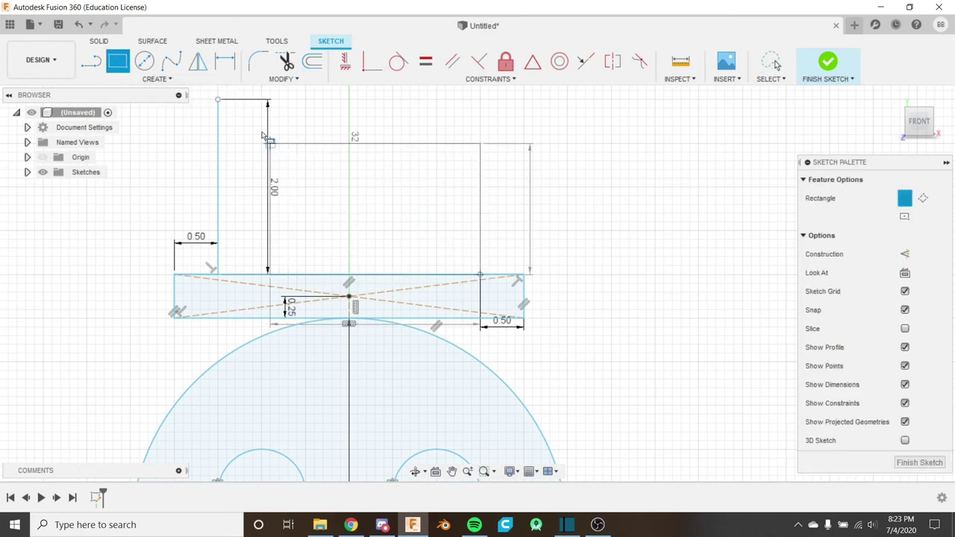
pyautogui.click(218, 99)
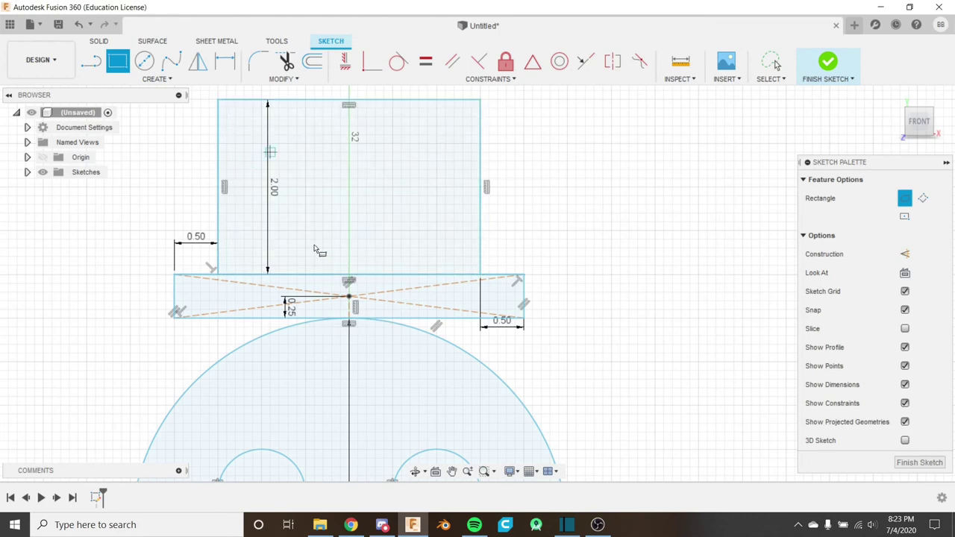
pyautogui.press('Escape')
pyautogui.click(330, 197)
pyautogui.scroll(-10, 330, 198)
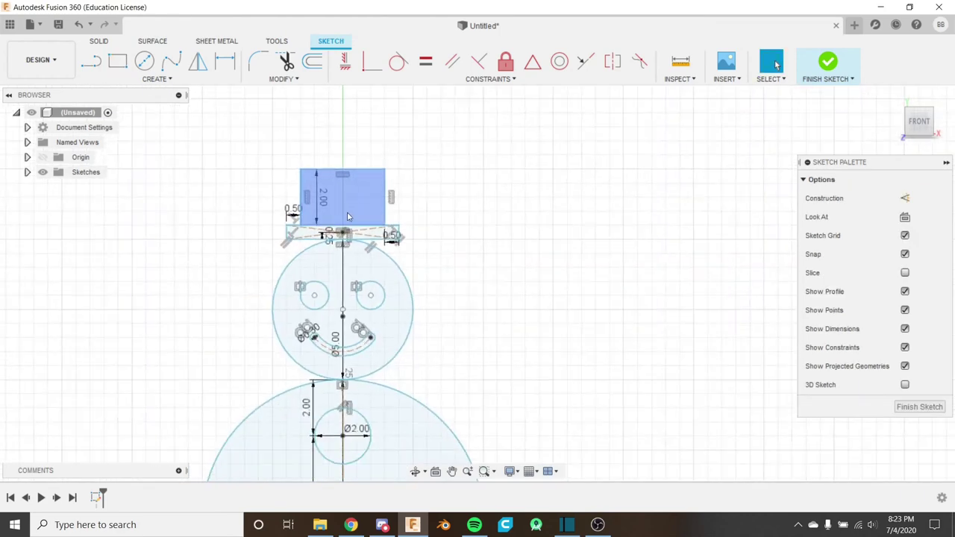
pyautogui.moveTo(415, 243); pyautogui.dragTo(460, 241, button='middle')
pyautogui.scroll(3, 422, 246)
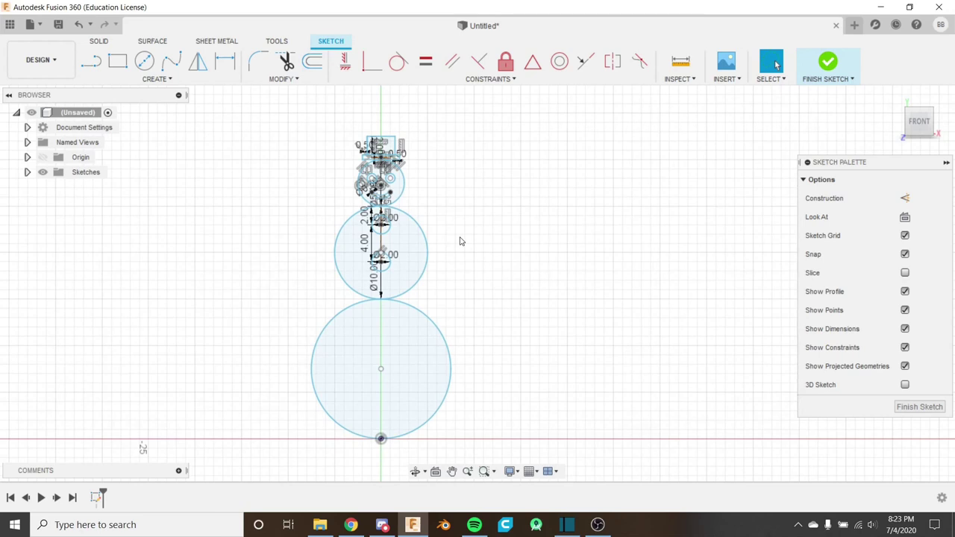